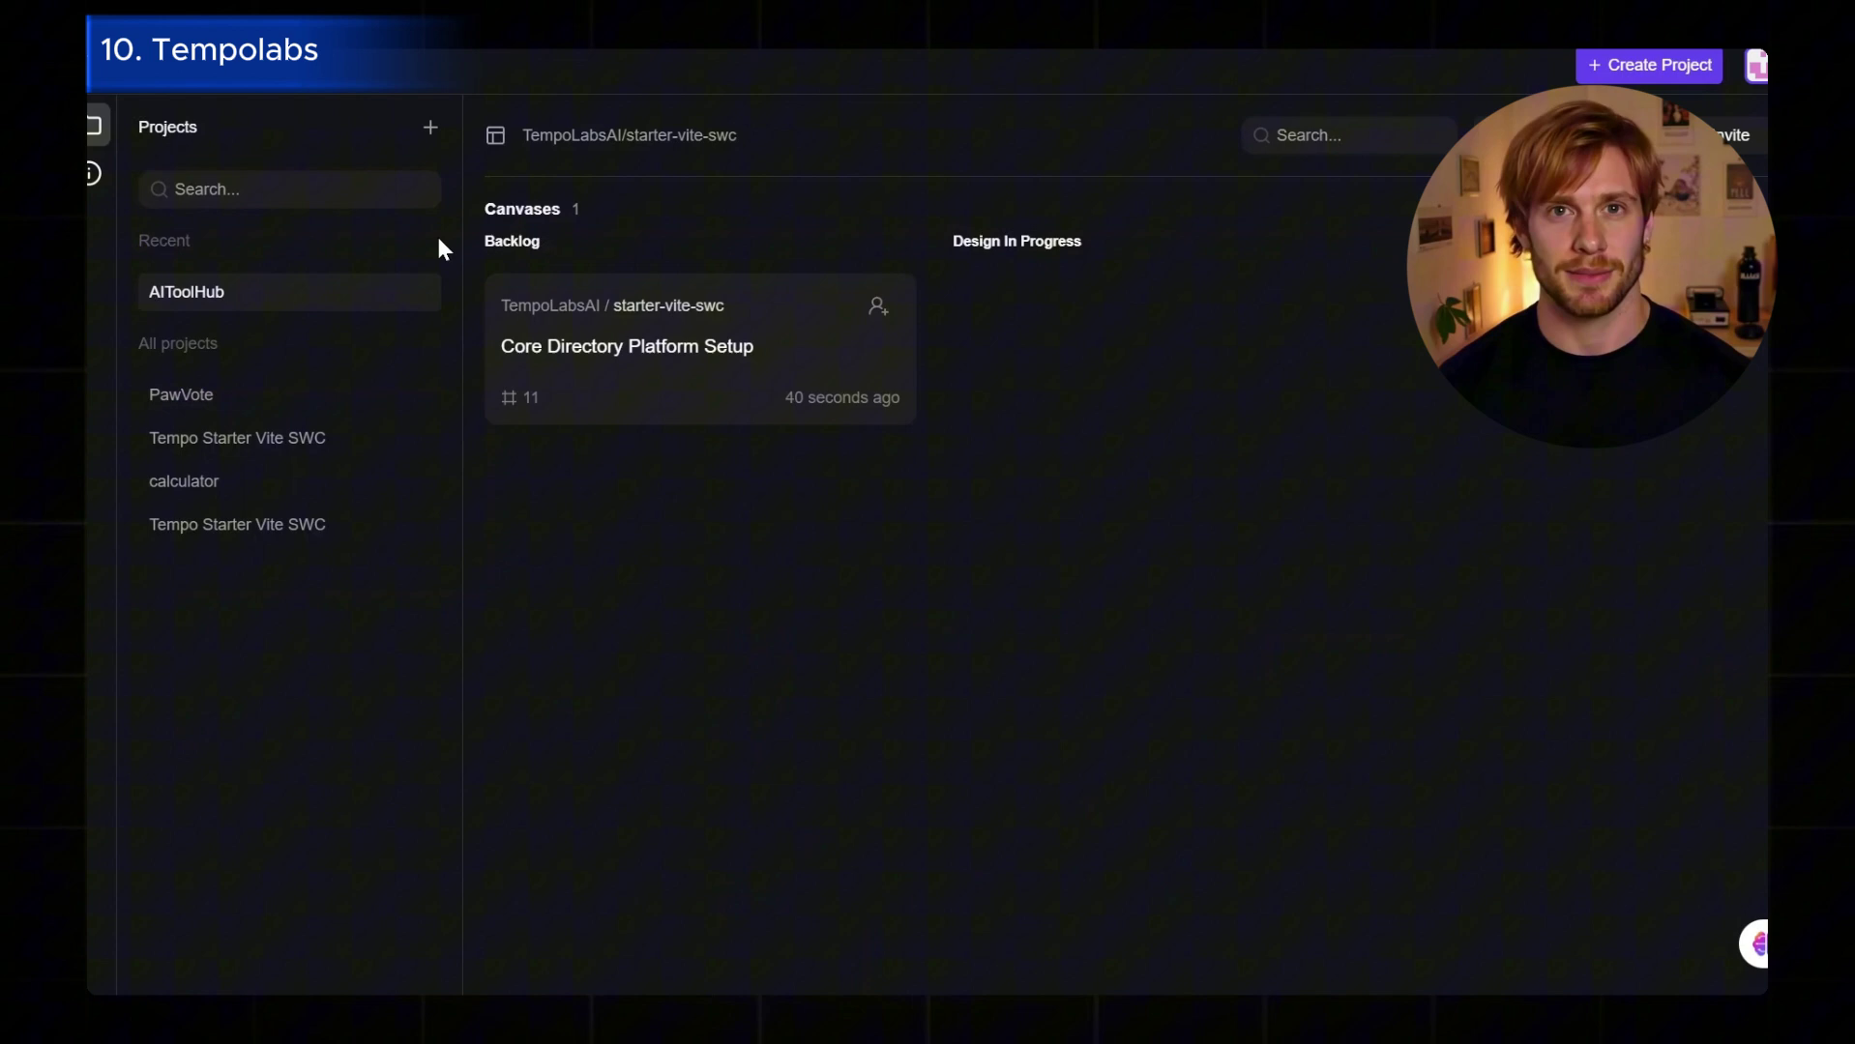
Step: Create a new Tempolabs project and let its editor load with a blank PRD
left_click(1634, 67)
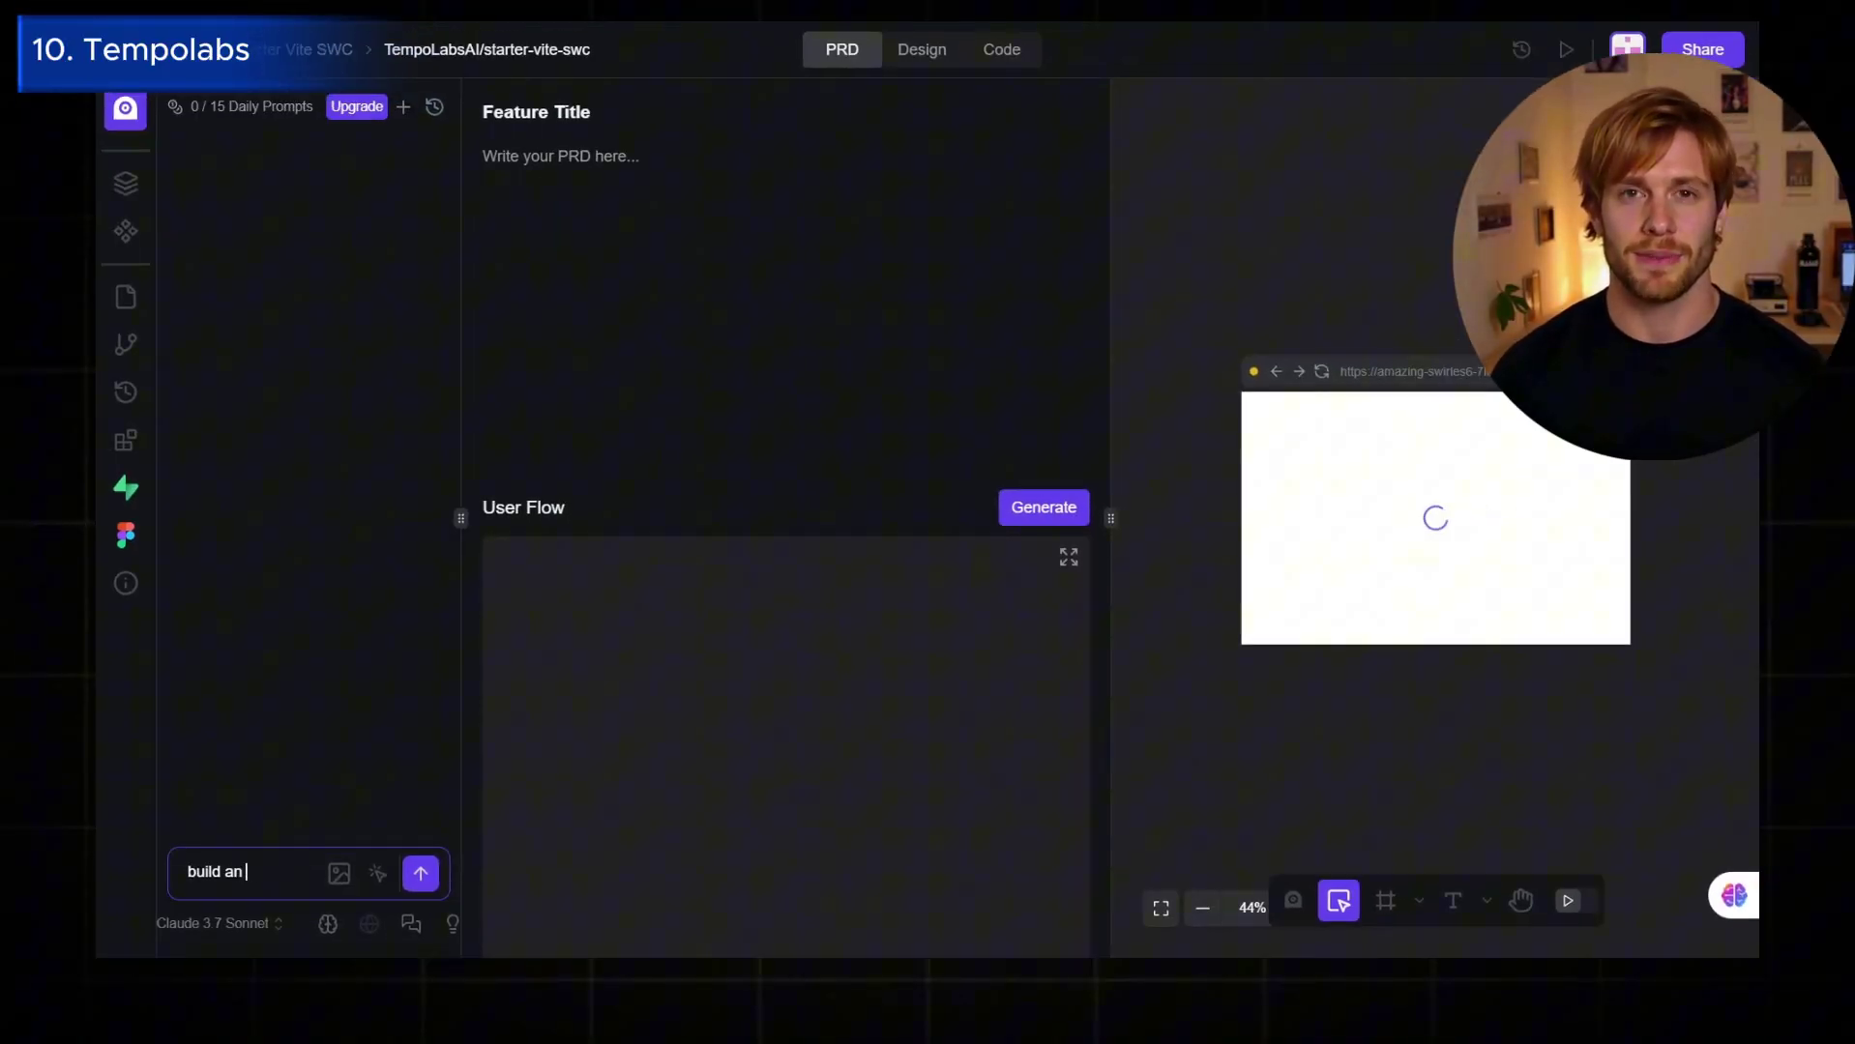
type("commerce app for agriculture products , a agriculture market place")
Step: Submit the agriculture marketplace prompt and arrange the generated FarmFresh preview on the Design canvas
left_click(1005, 56)
left_click(921, 56)
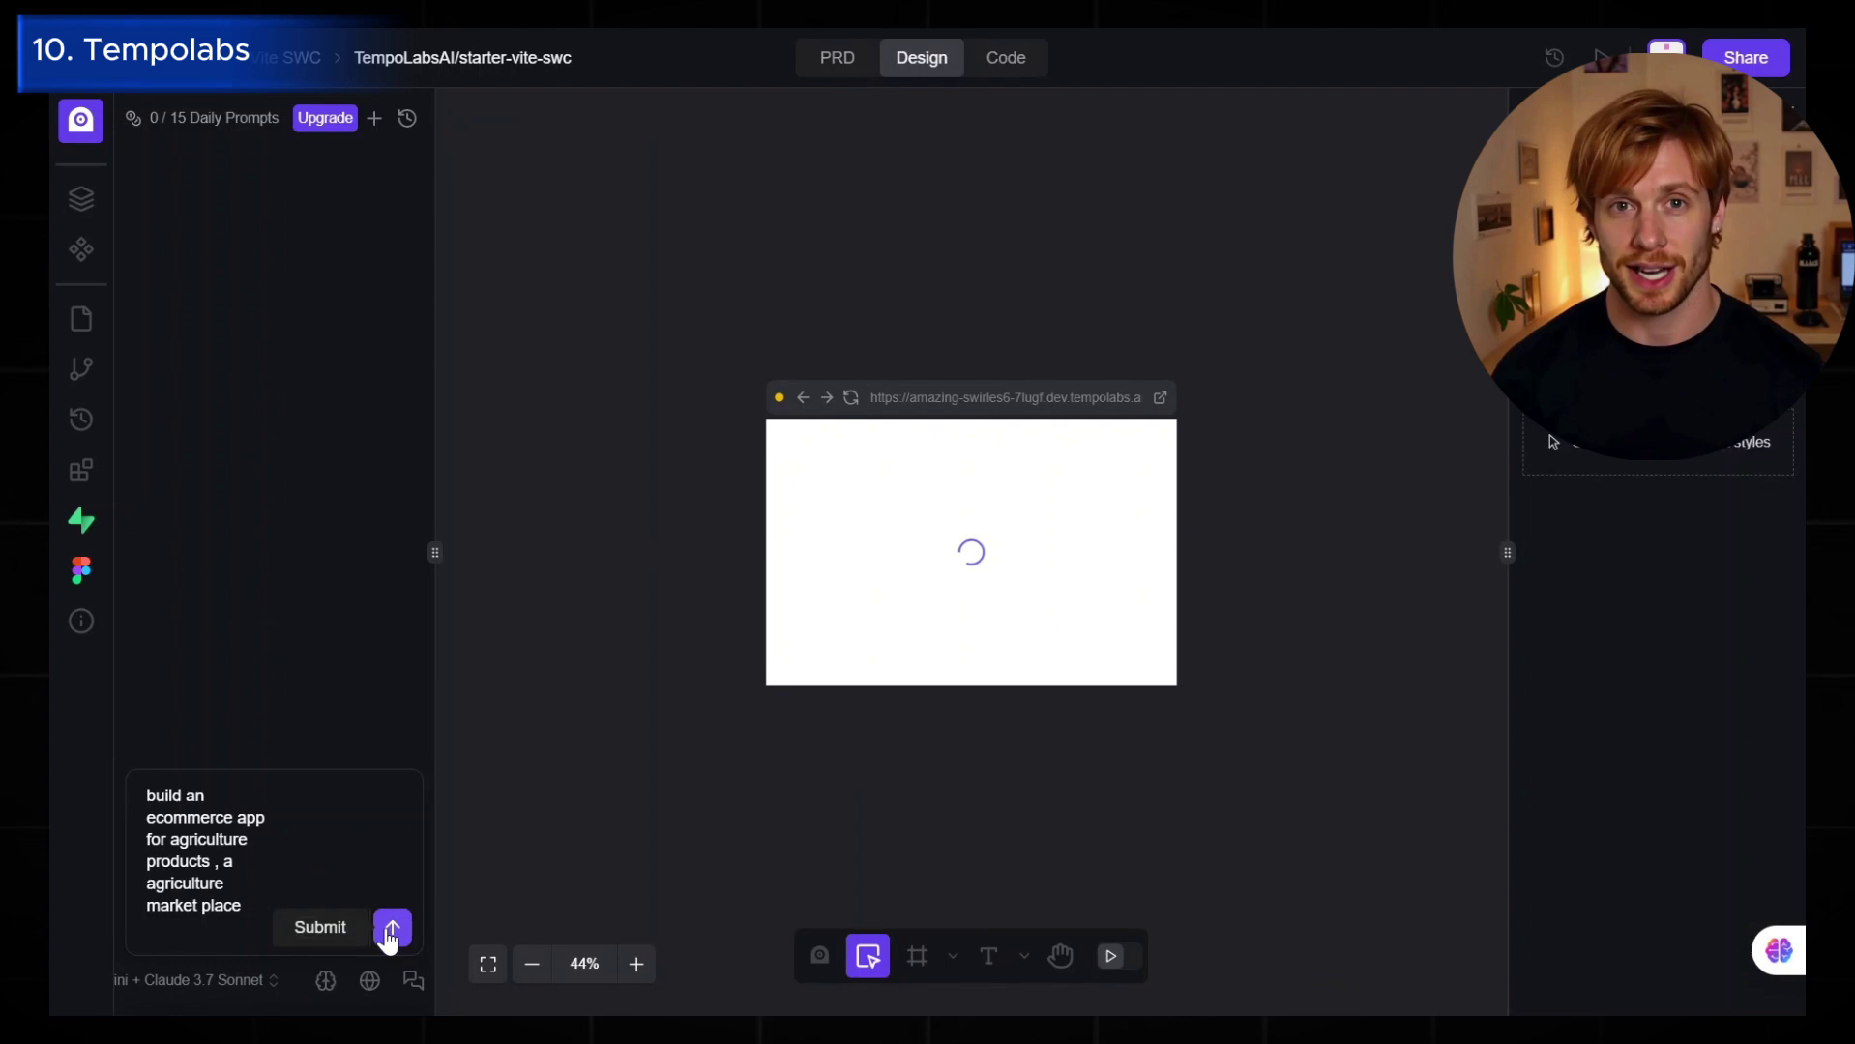
left_click(389, 925)
left_click_drag(232, 249, 117, 200)
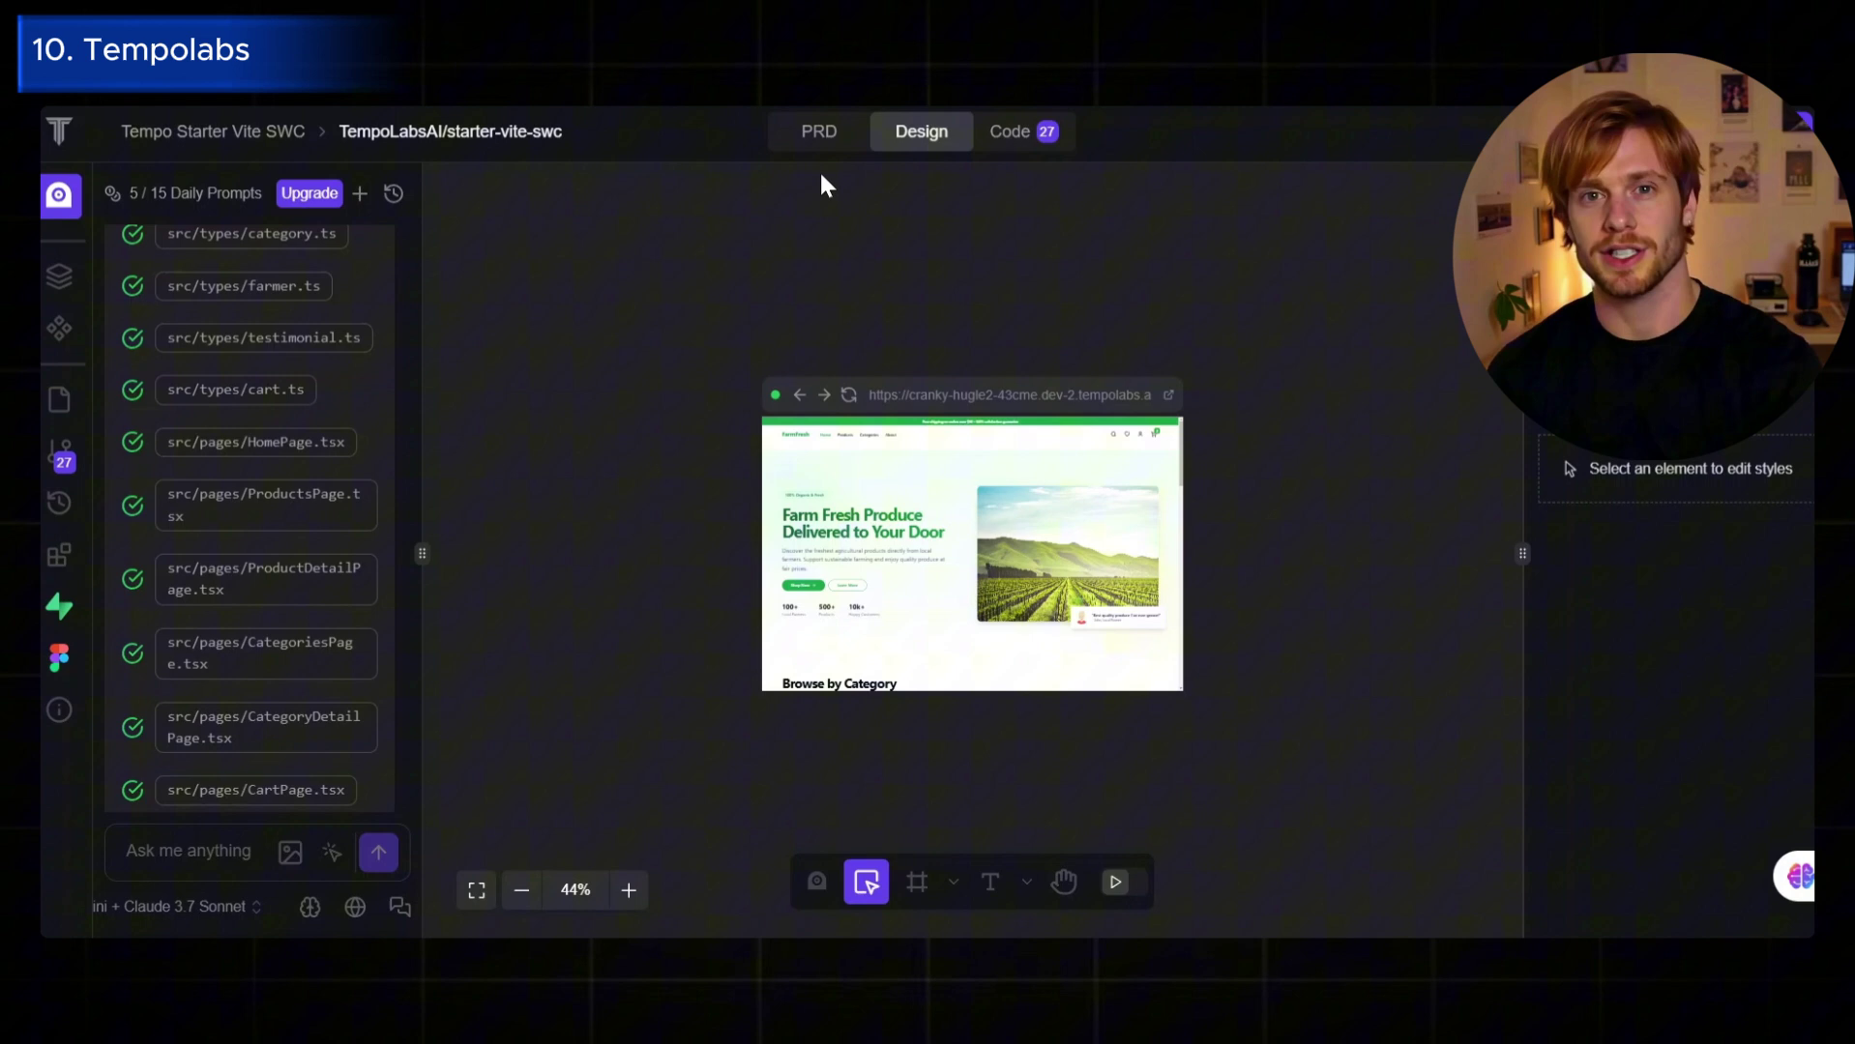
scroll(988, 528, "up", 5)
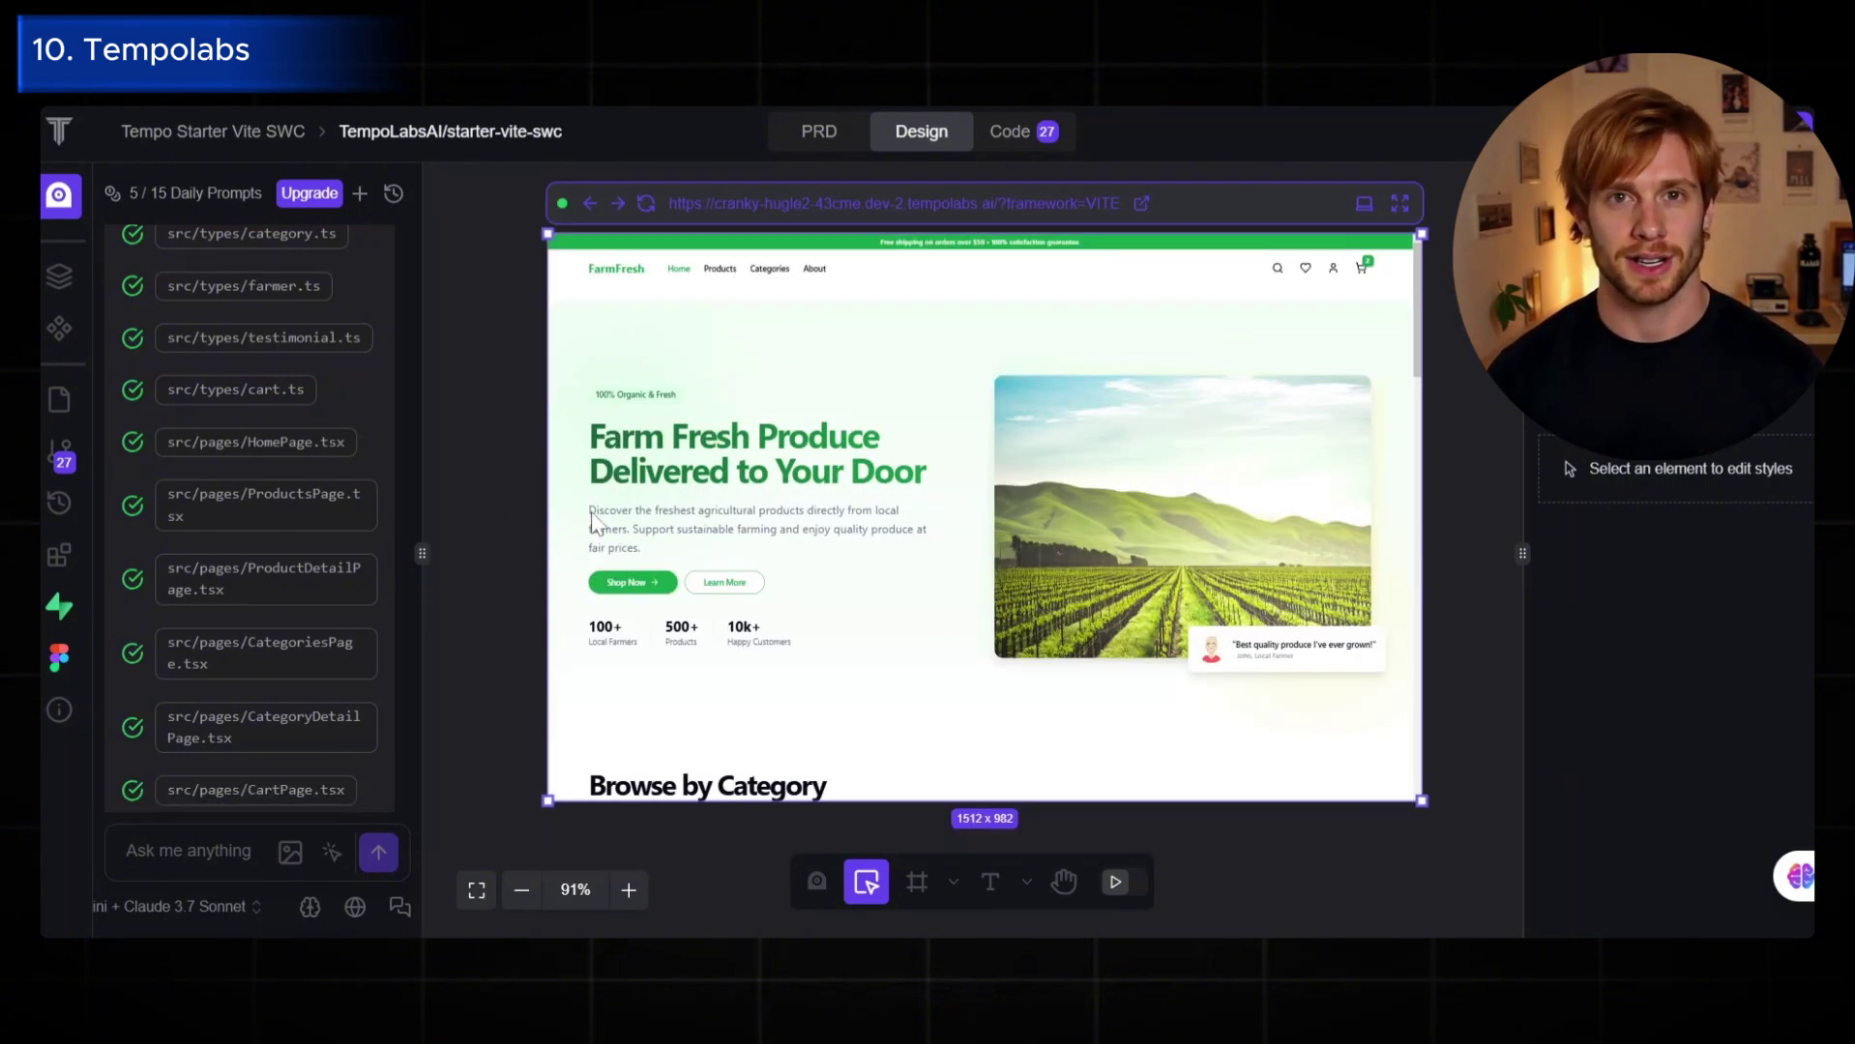
scroll(558, 523, "down", 4)
left_click_drag(558, 522, 681, 531)
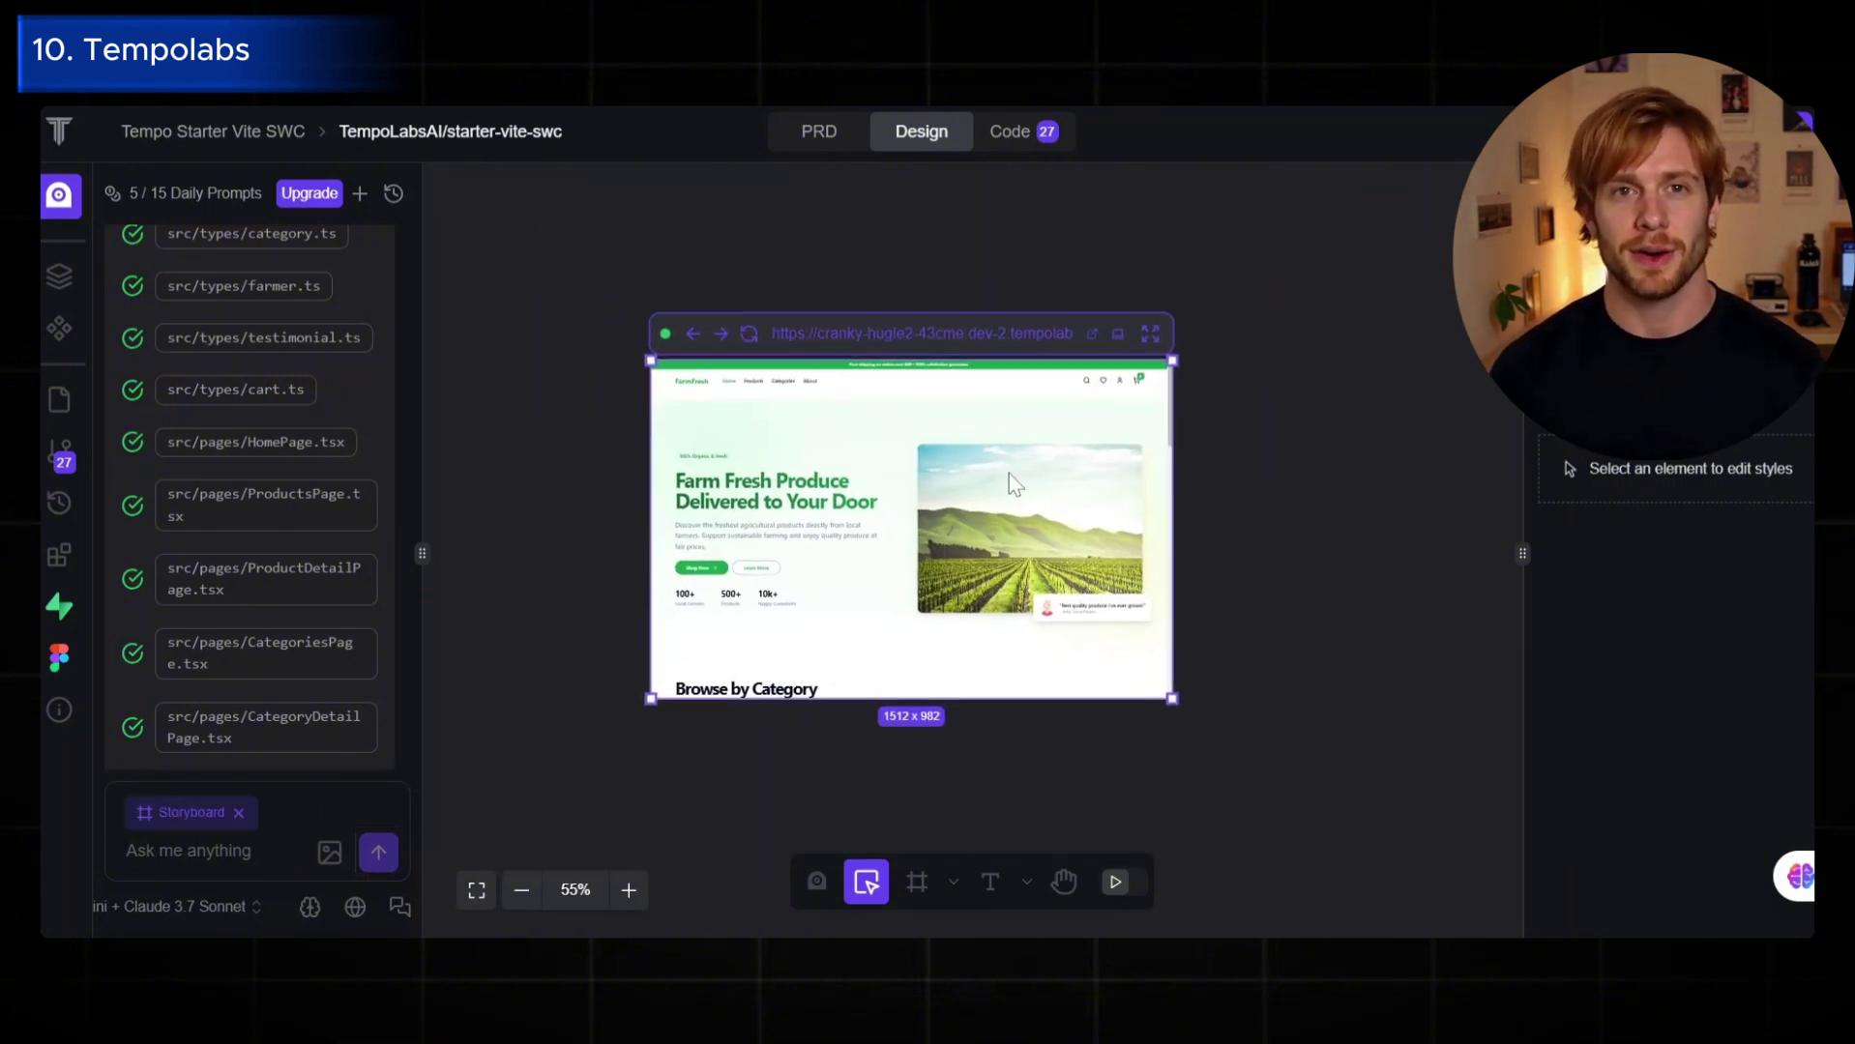
left_click(229, 894)
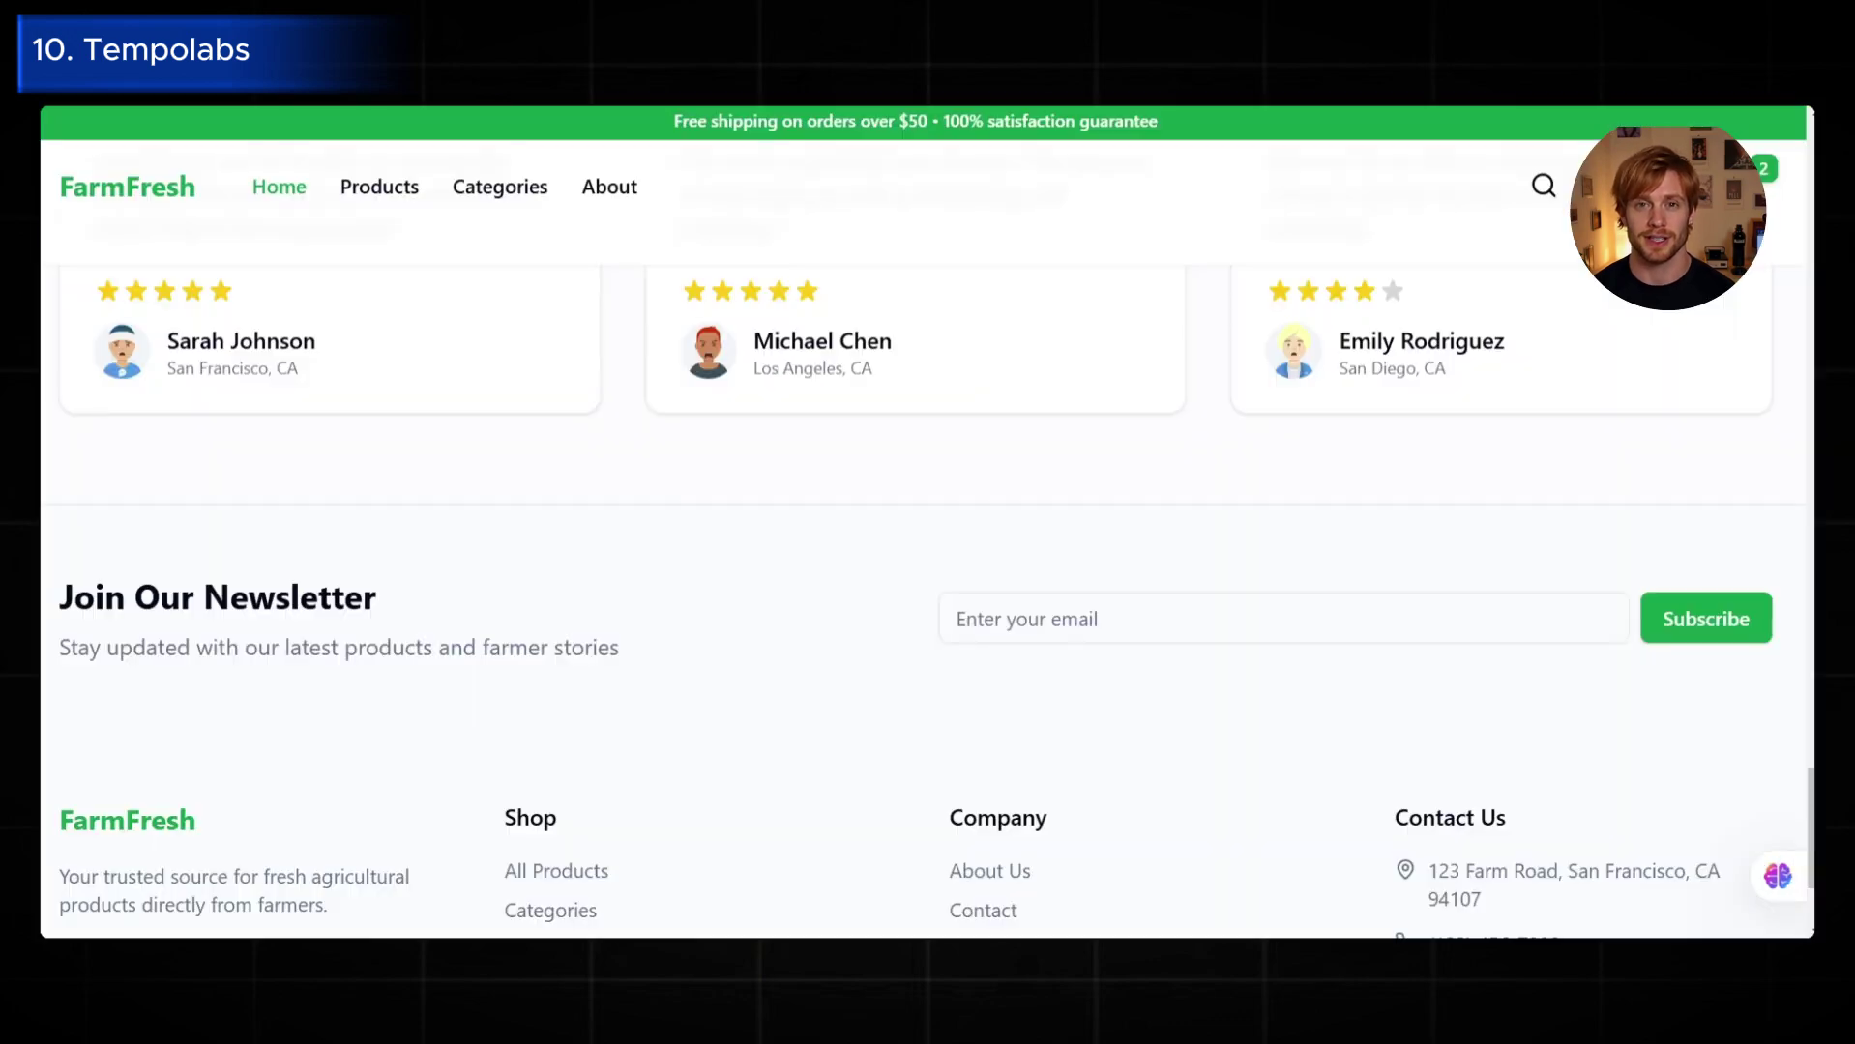
scroll(1137, 235, "down", 2)
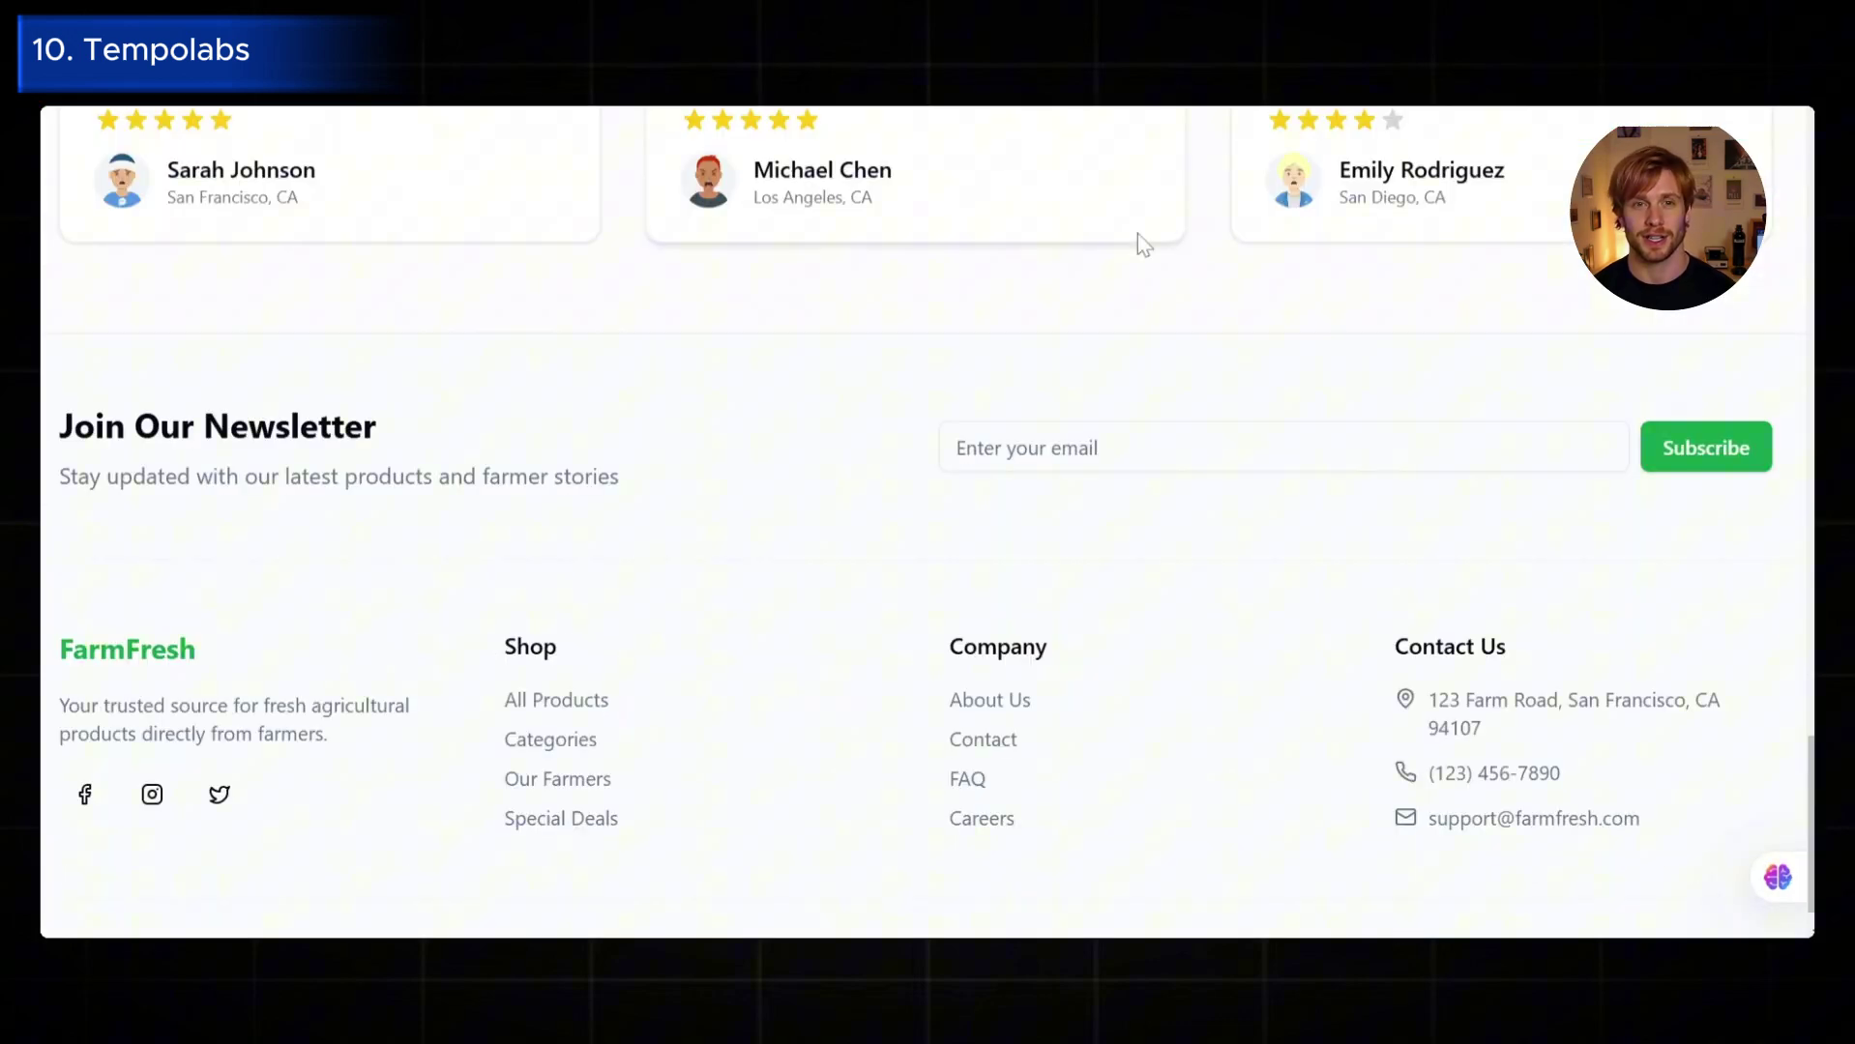
scroll(1137, 235, "up", 5)
scroll(808, 427, "up", 5)
scroll(810, 436, "up", 5)
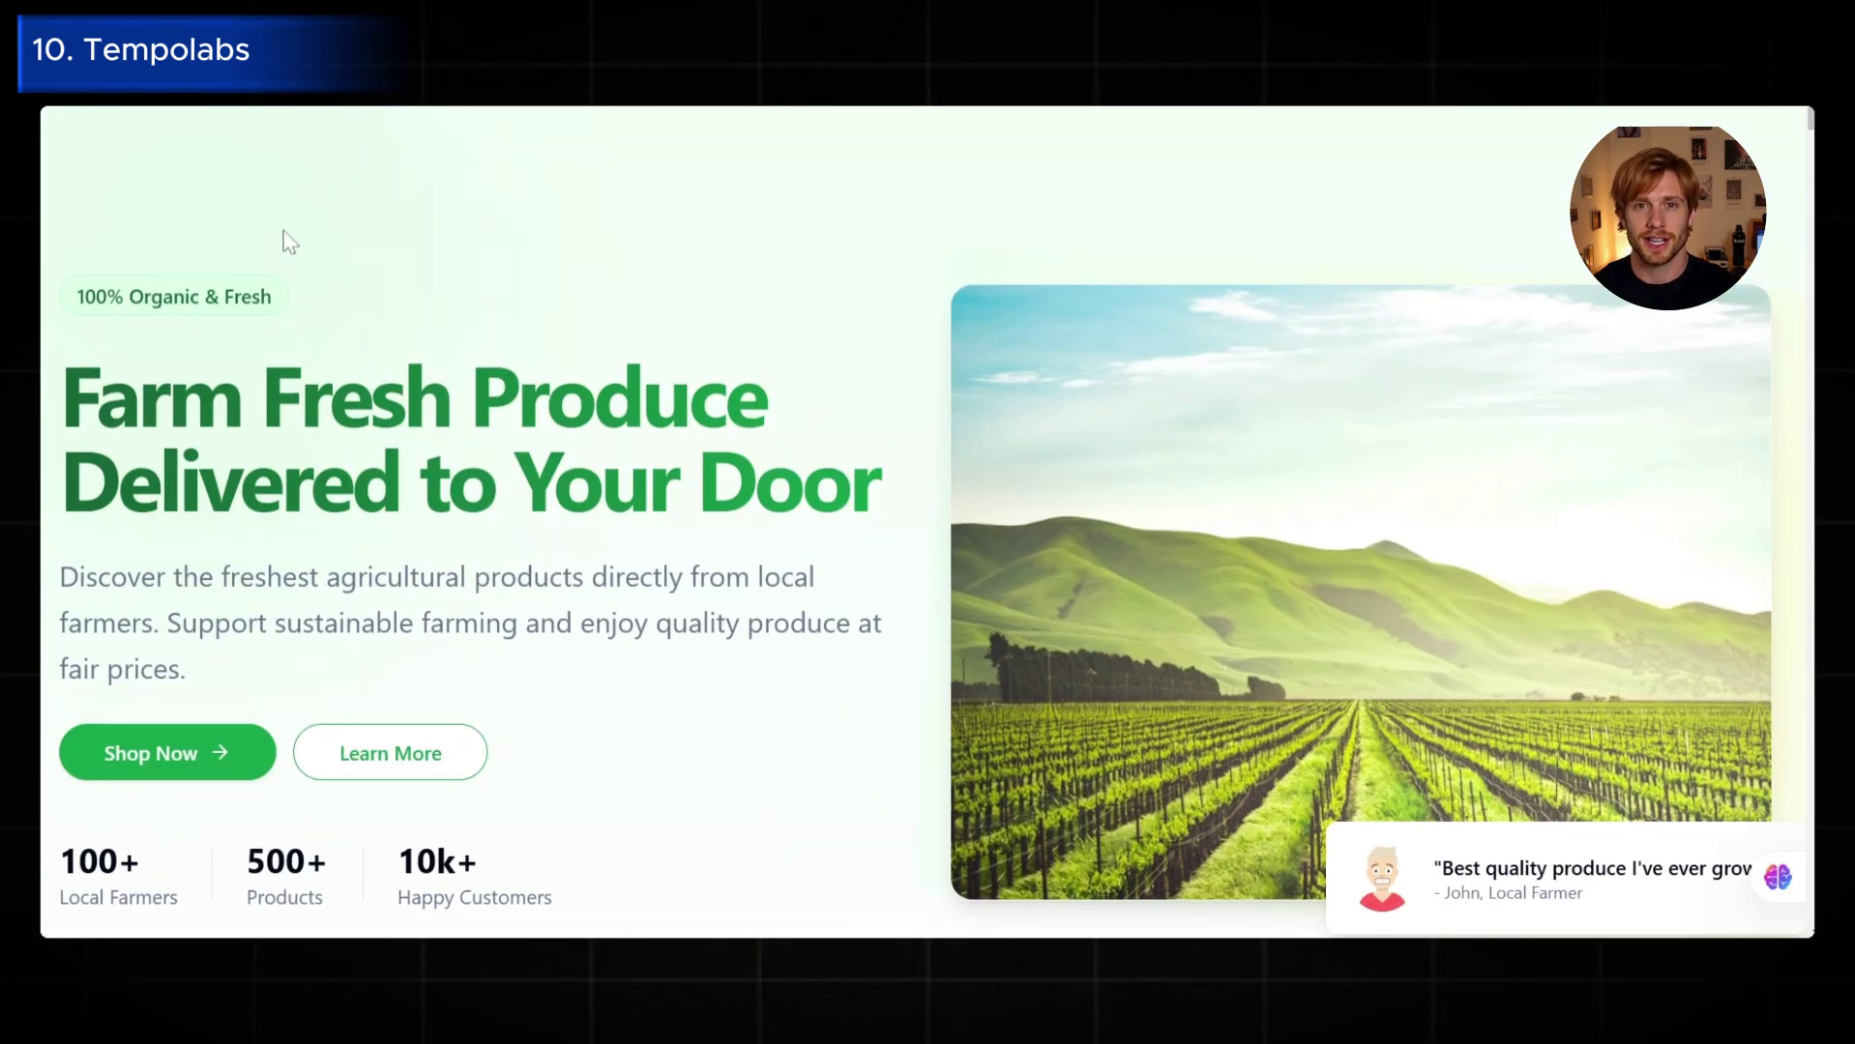
scroll(285, 241, "down", 1)
scroll(435, 261, "up", 1)
scroll(584, 282, "down", 4)
scroll(682, 297, "down", 8)
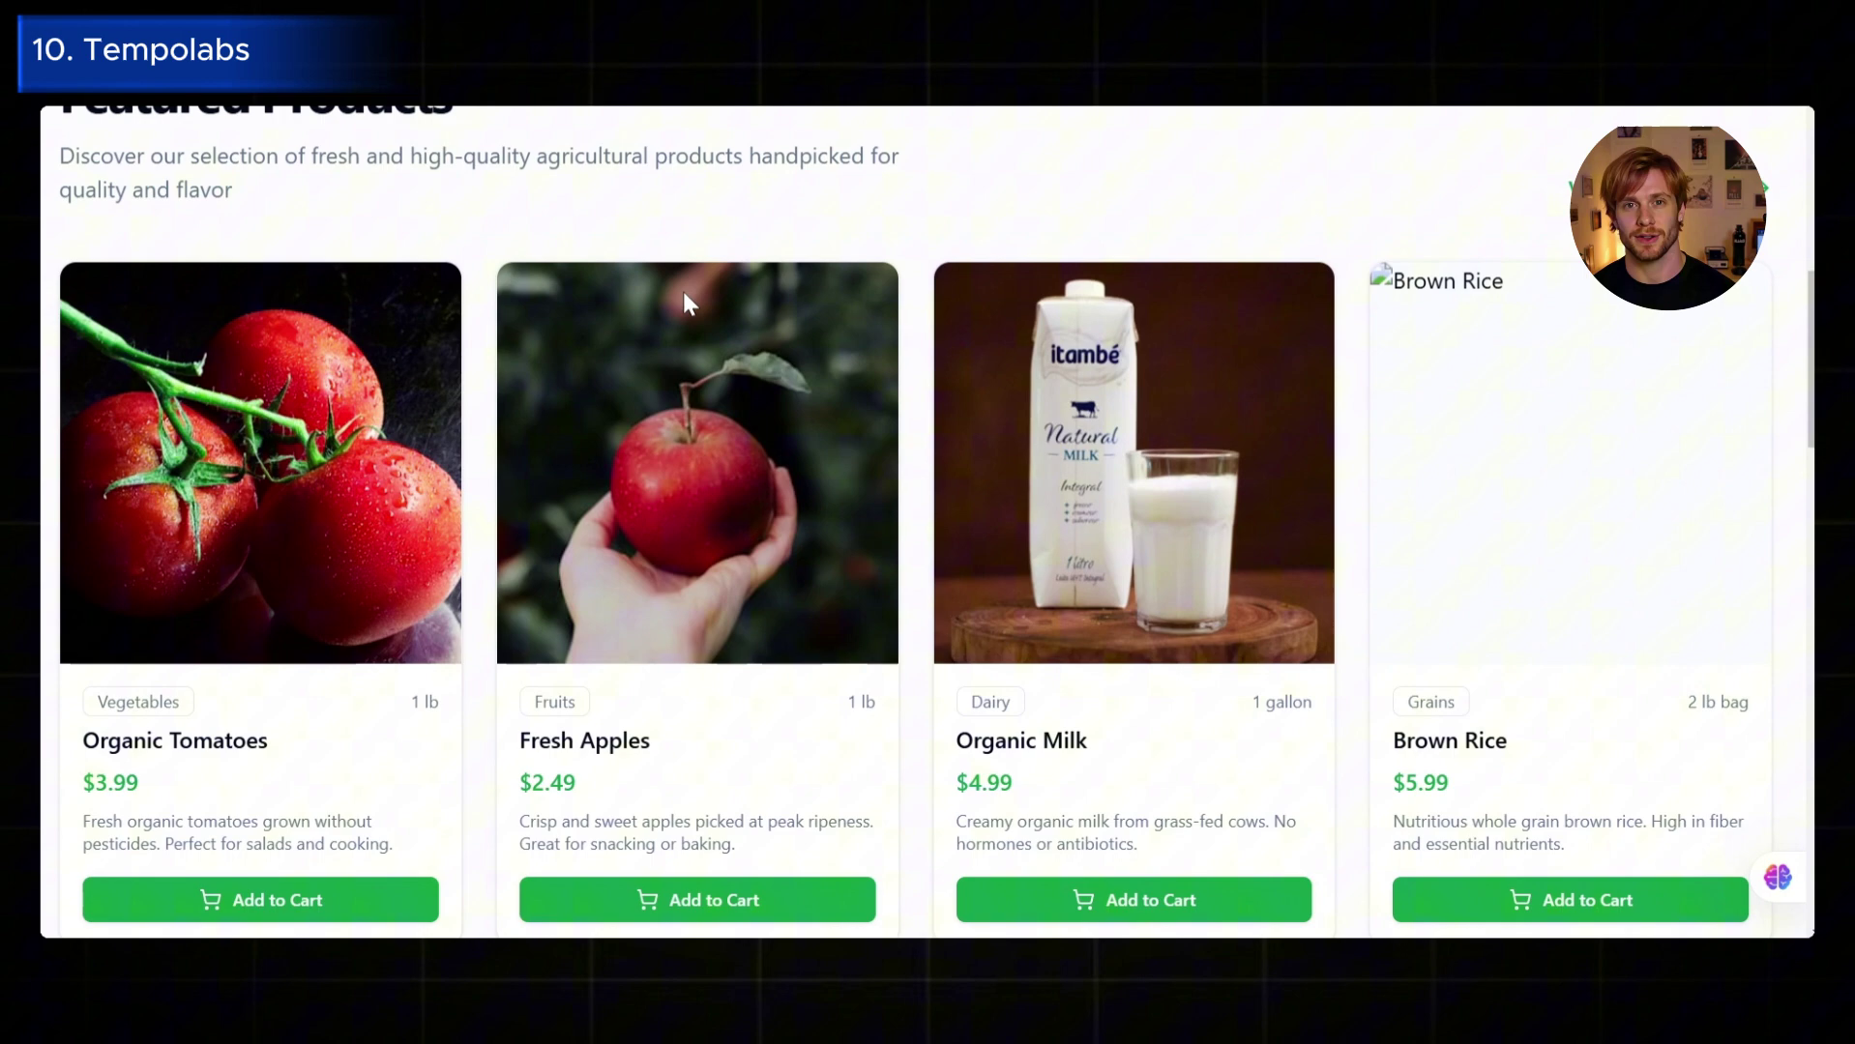
scroll(724, 435, "down", 4)
Step: Browse the FarmFresh catalogue, remove Fresh Apples, raise Organic Tomatoes quantity, and visit Contact
left_click(881, 472)
scroll(579, 478, "up", 3)
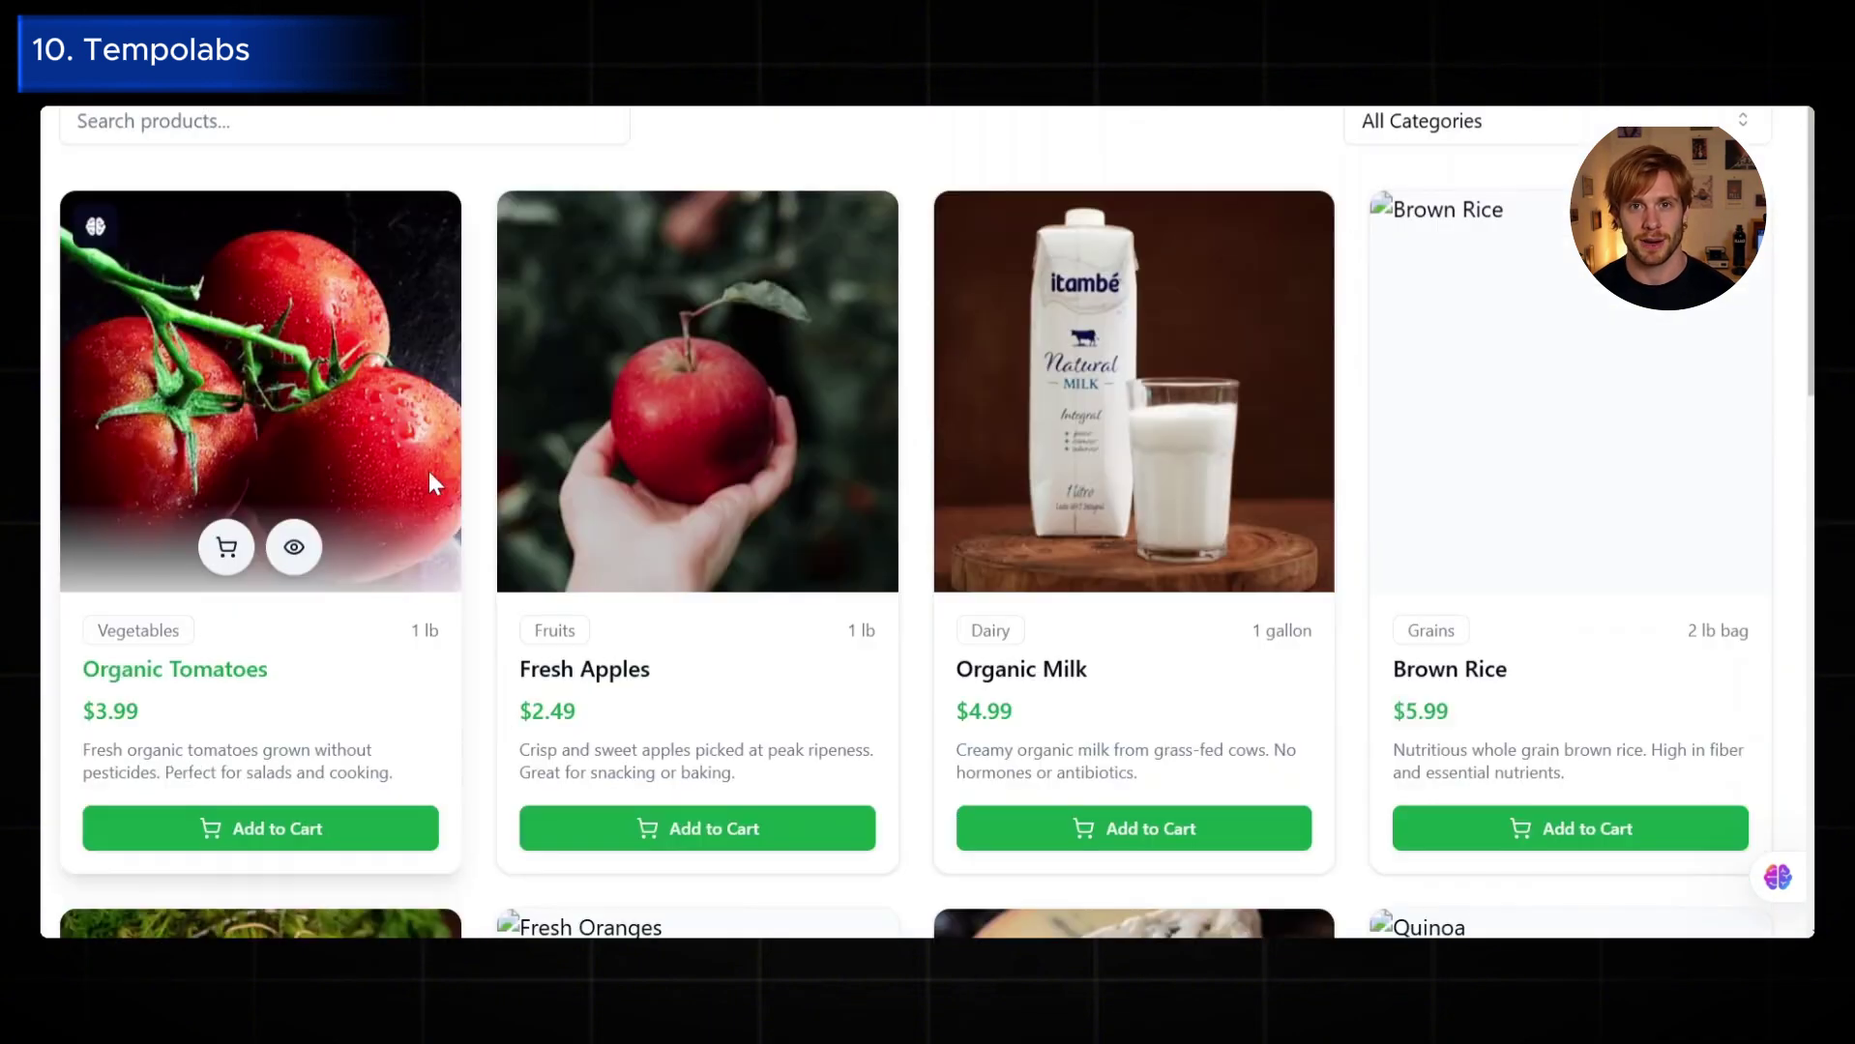
scroll(869, 464, "down", 5)
scroll(696, 435, "up", 5)
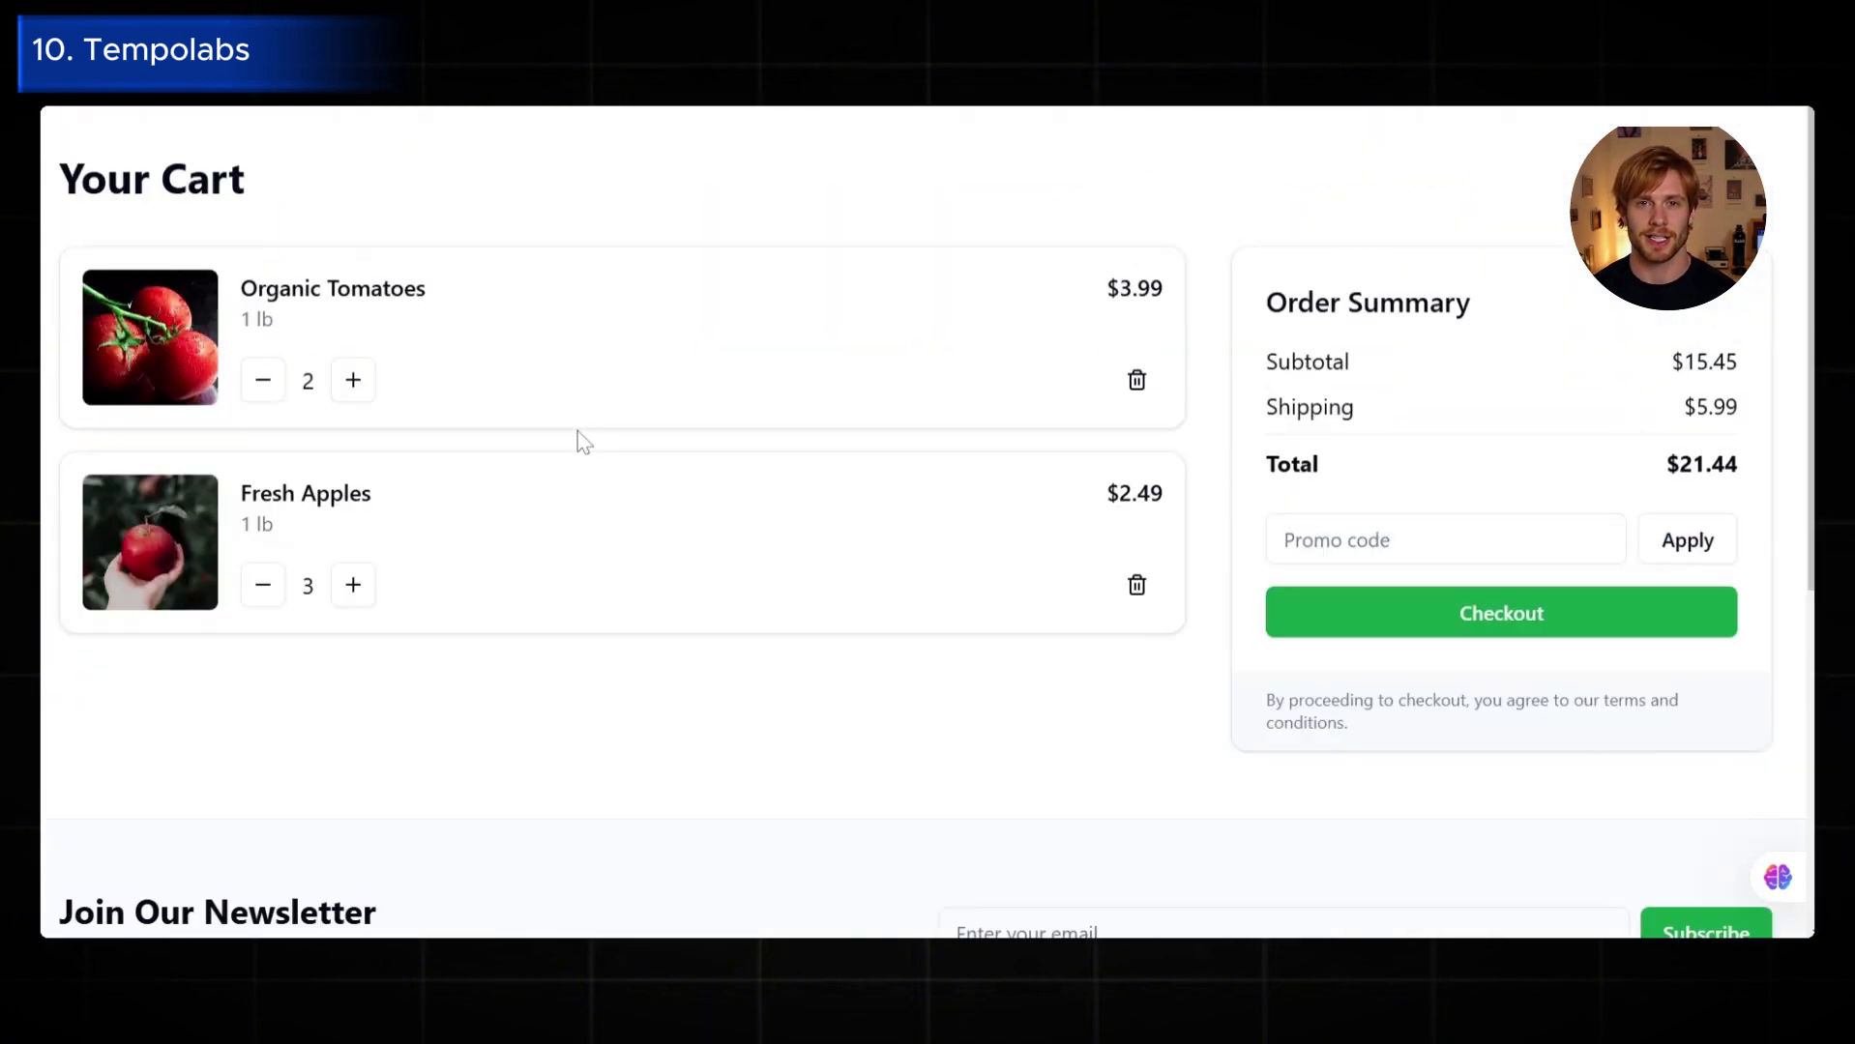
triple_click(299, 217)
left_click(1137, 595)
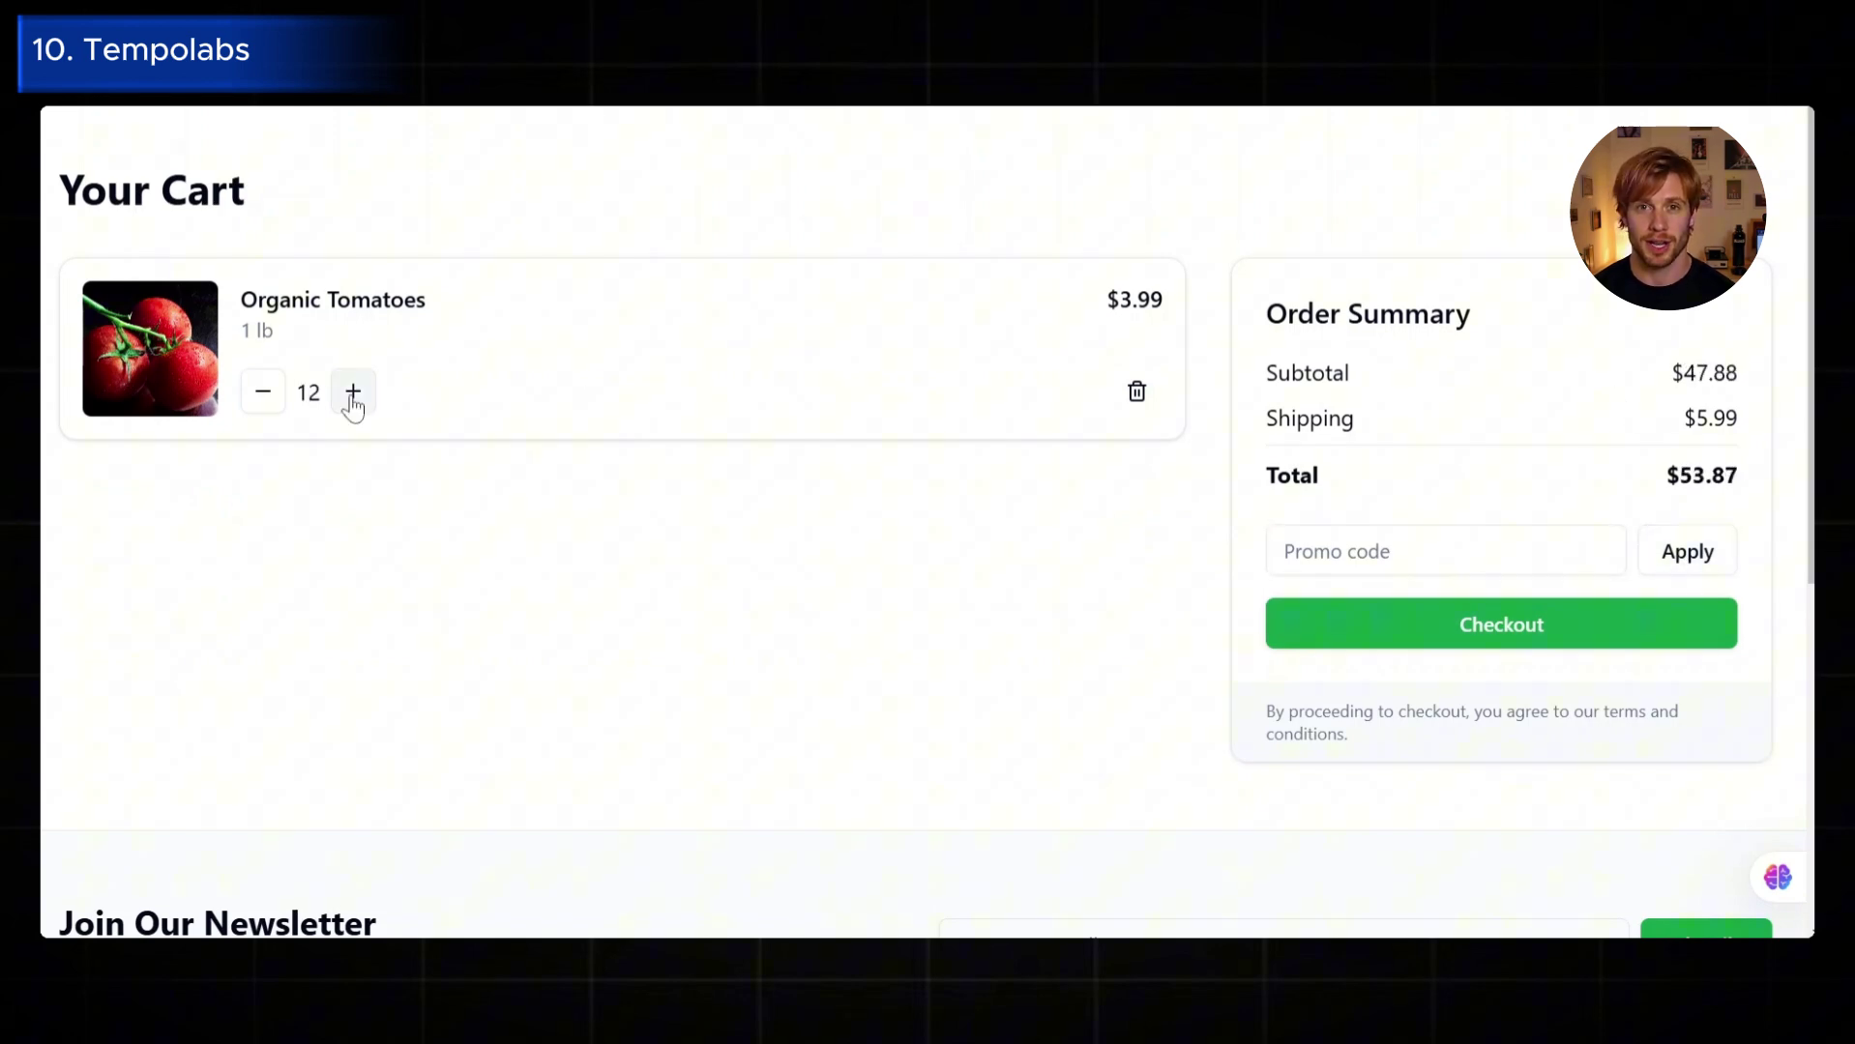
left_click(352, 392)
scroll(622, 621, "down", 4)
left_click(971, 696)
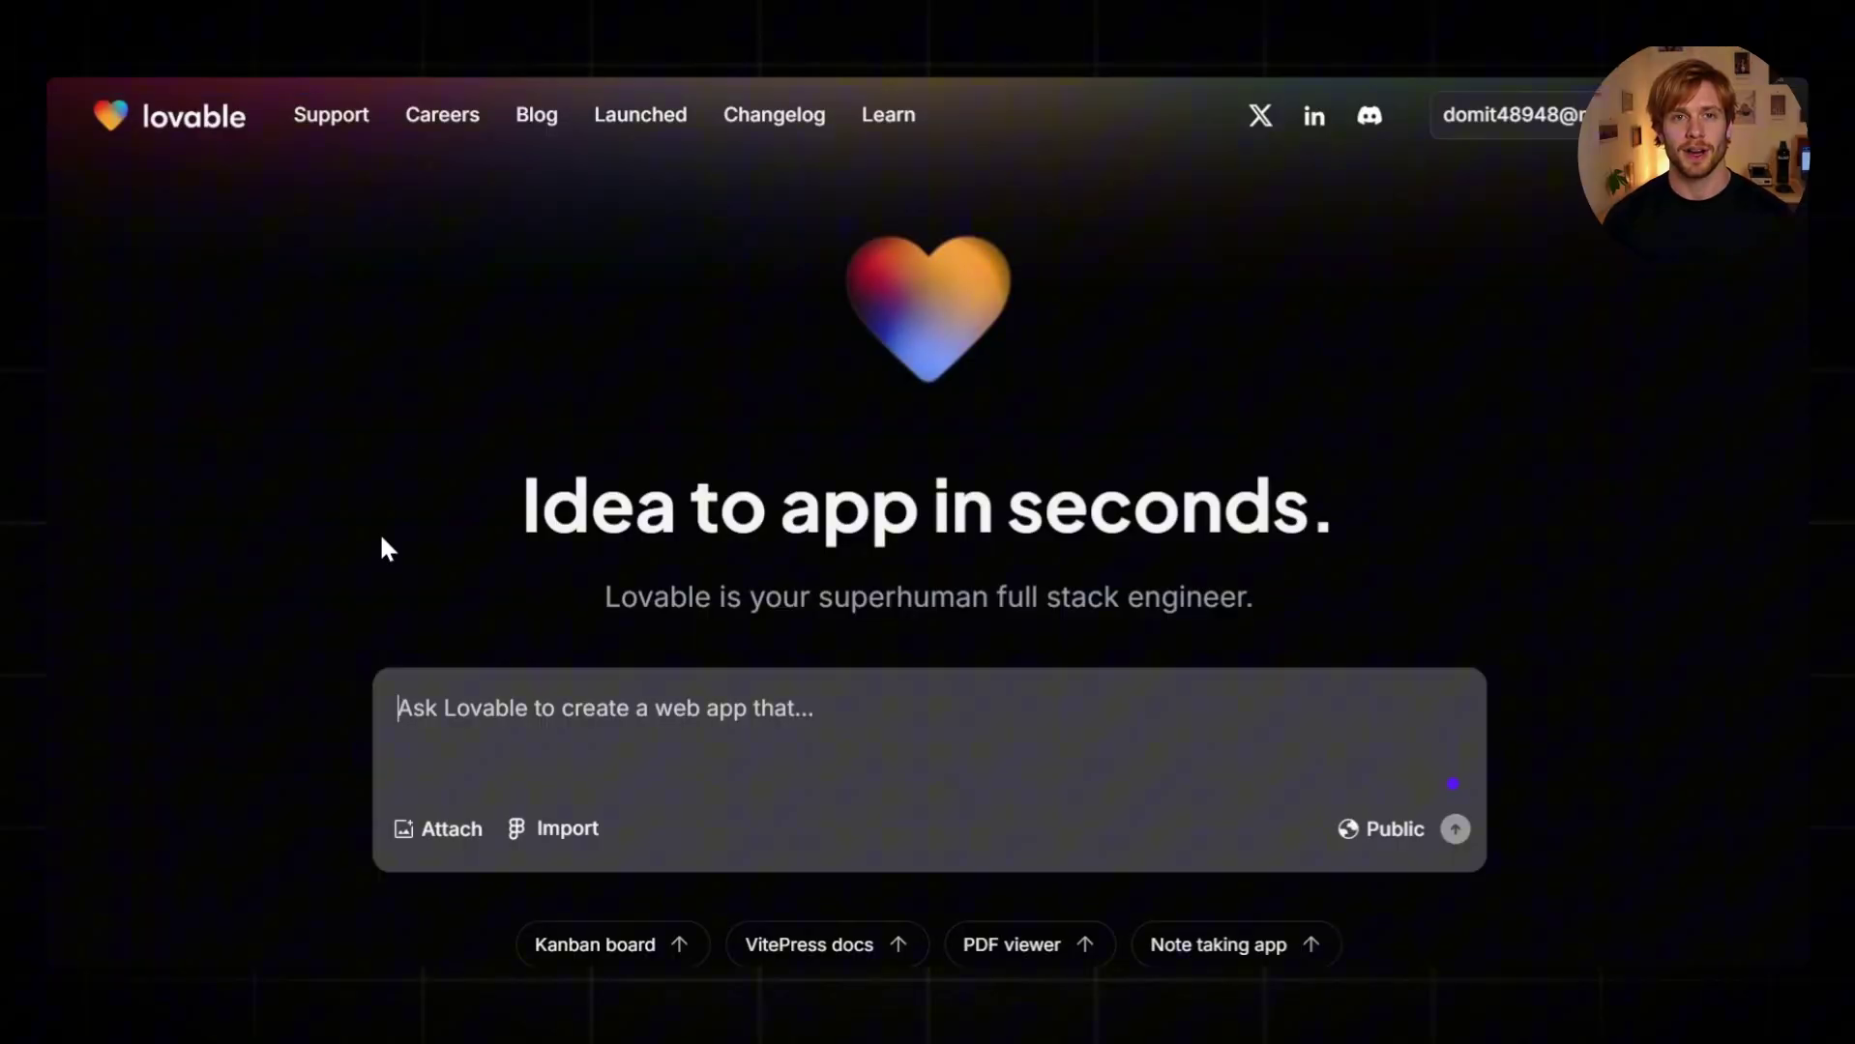
scroll(401, 447, "down", 2)
scroll(294, 420, "down", 2)
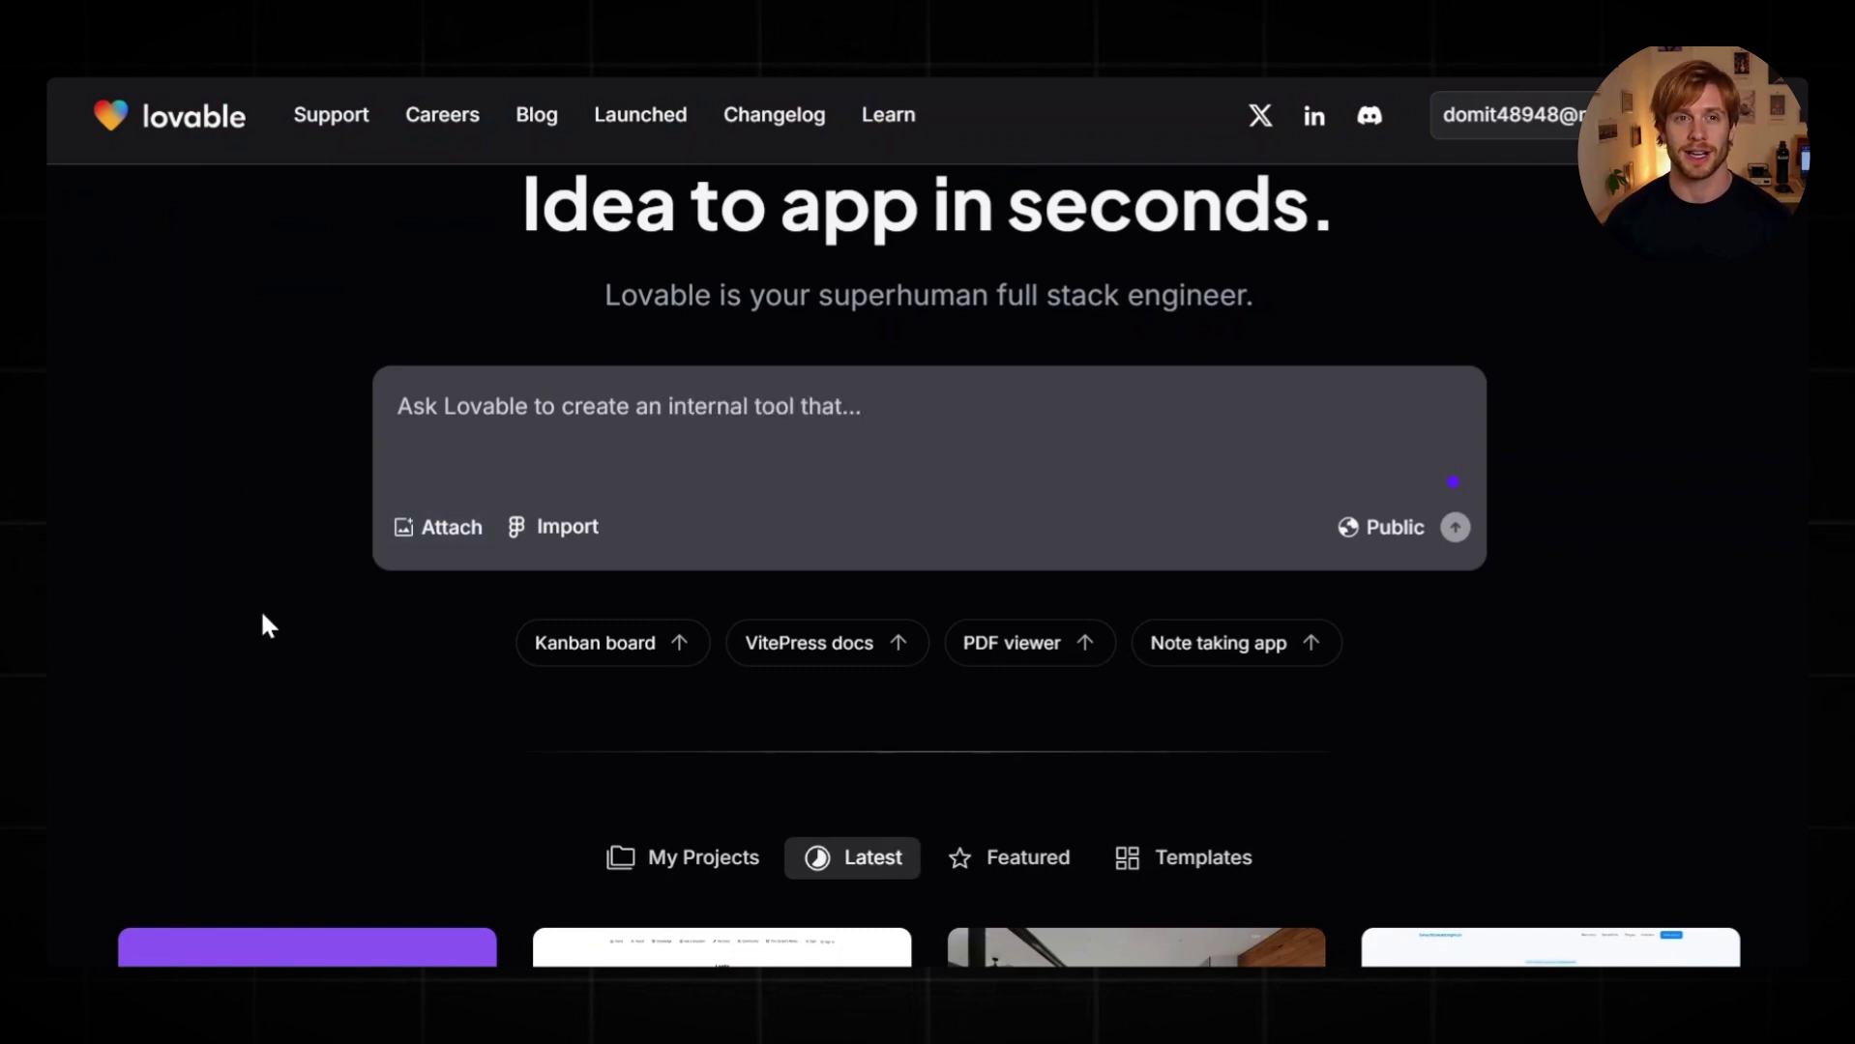
scroll(258, 624, "down", 2)
scroll(246, 627, "down", 2)
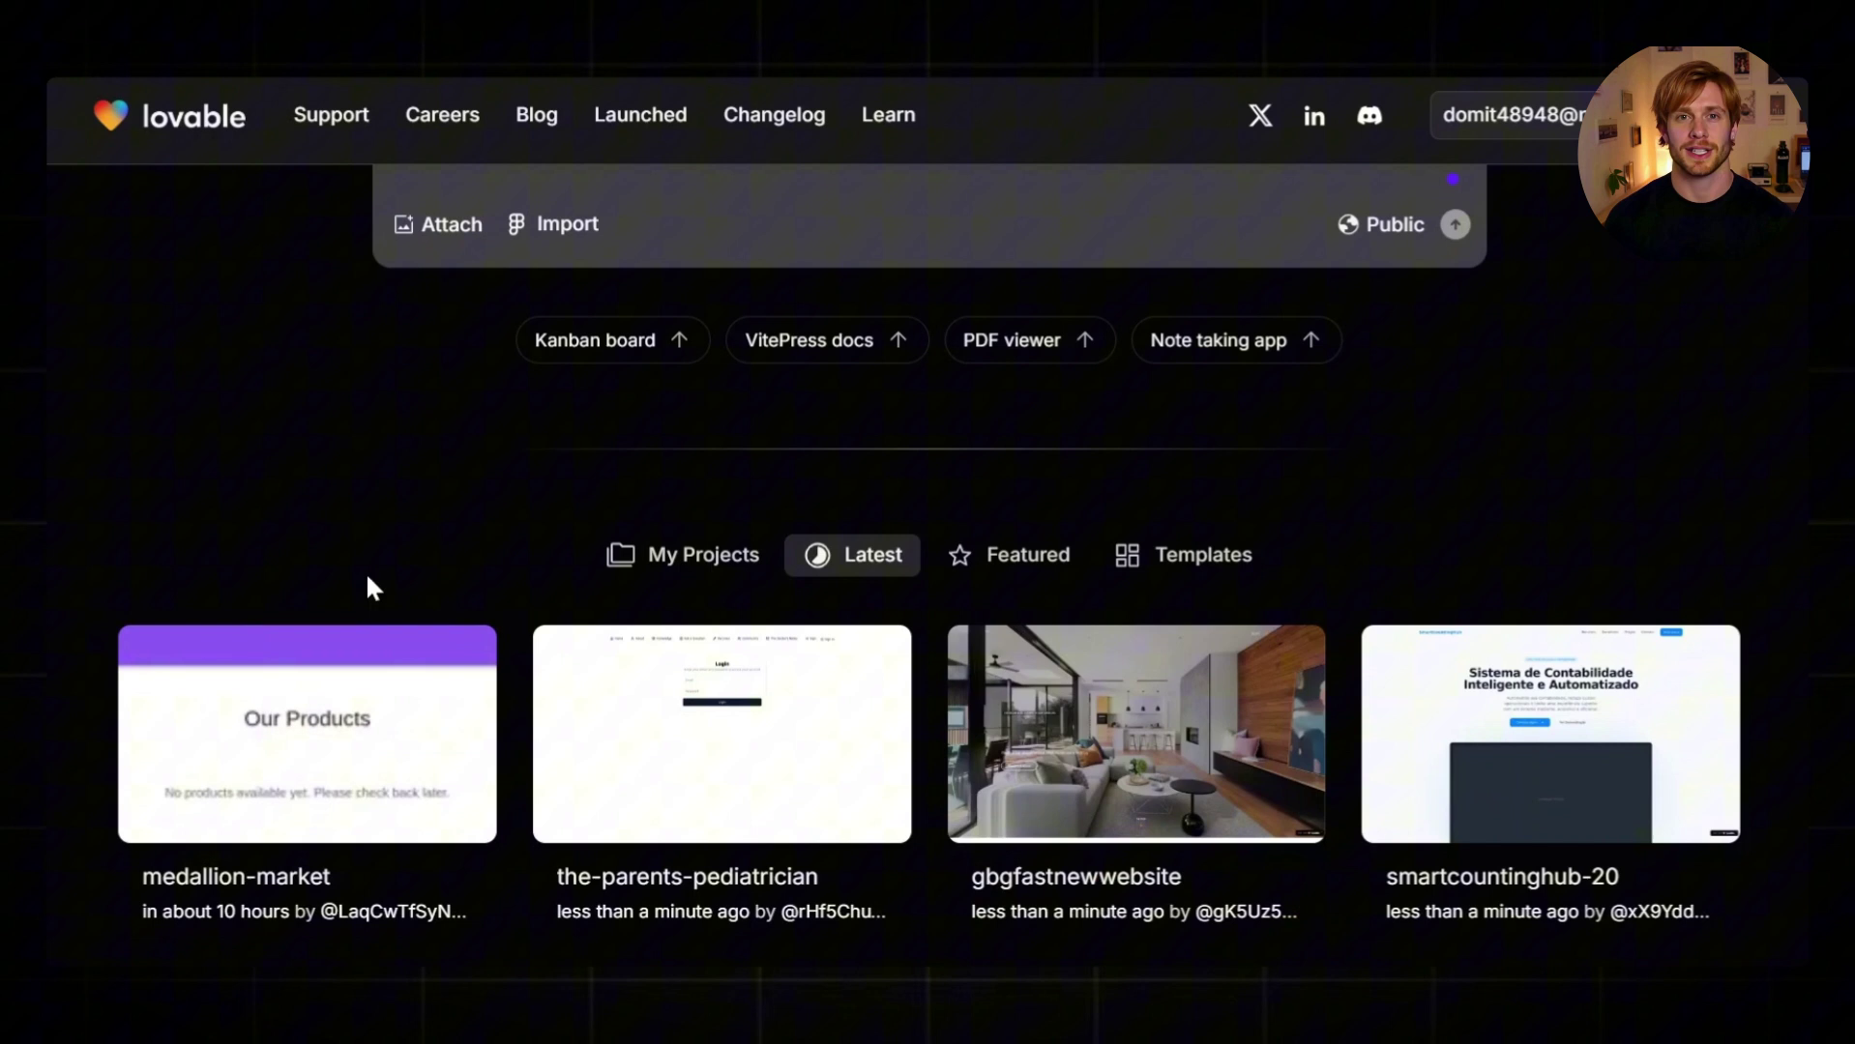
scroll(332, 581, "up", 2)
scroll(447, 547, "up", 2)
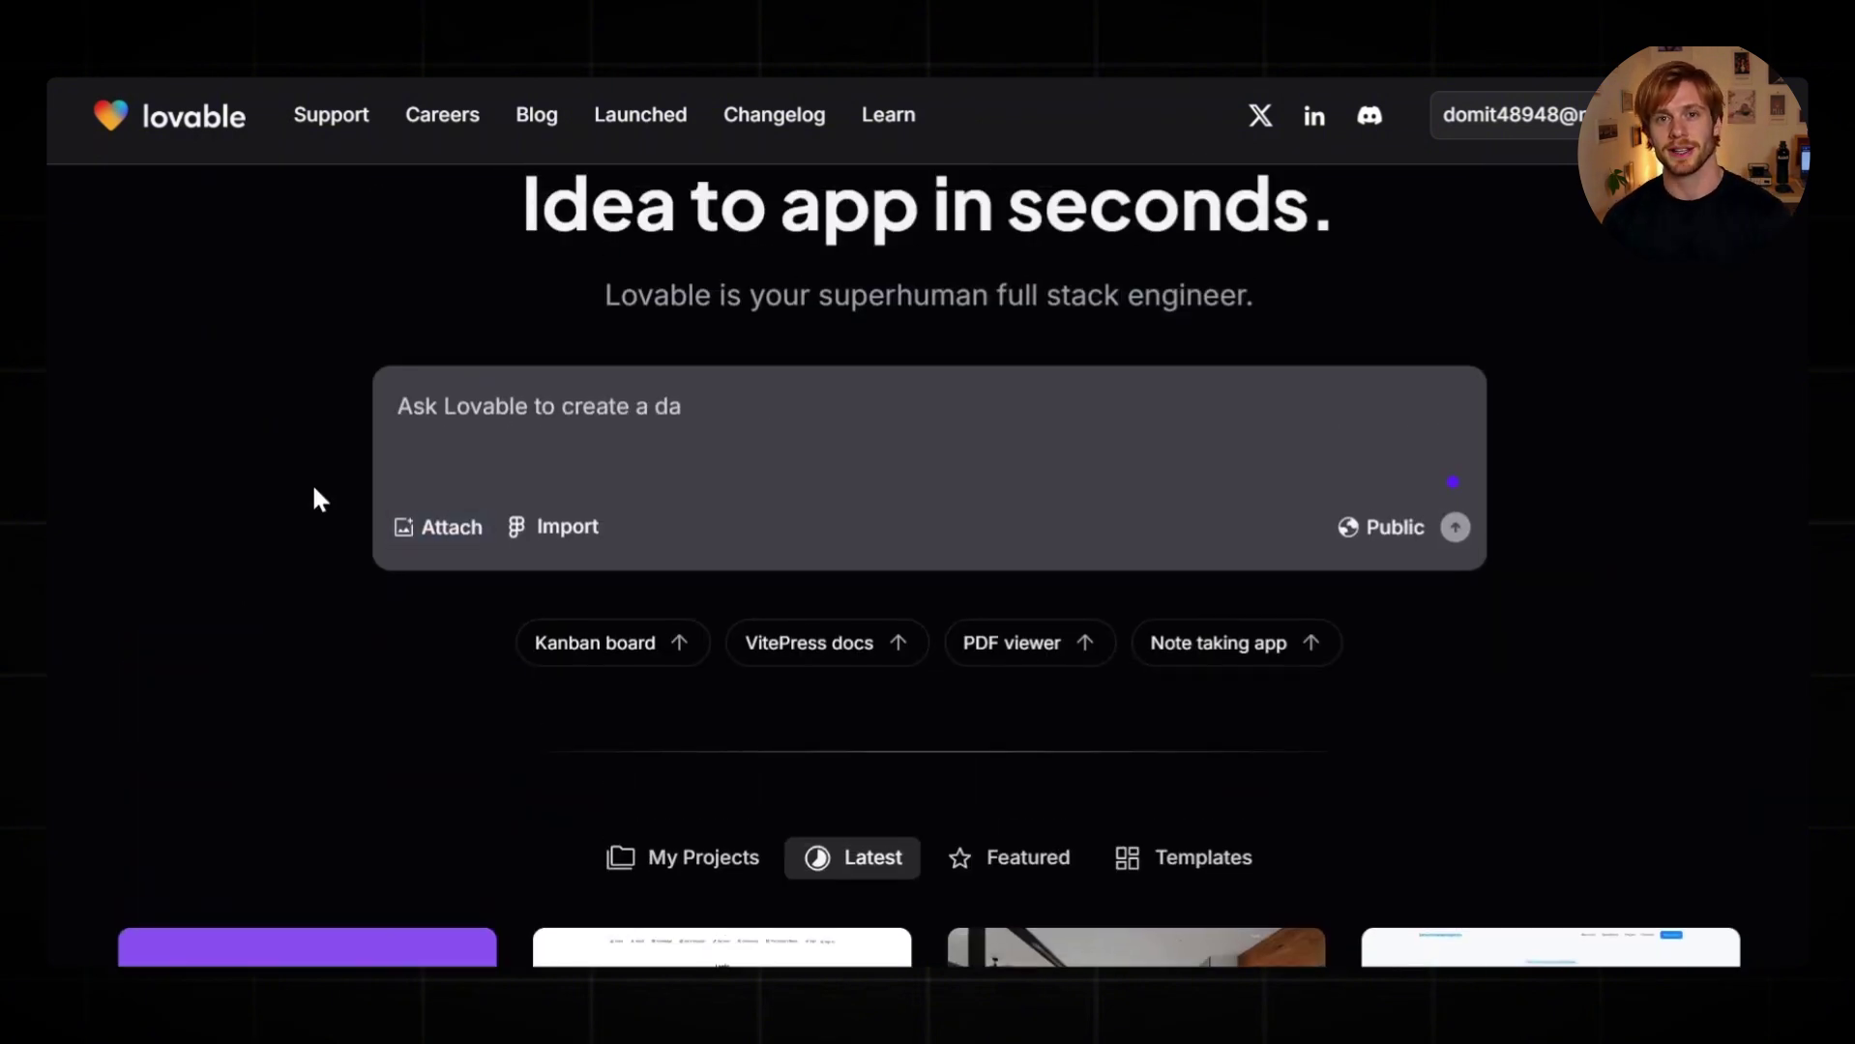
scroll(340, 497, "up", 2)
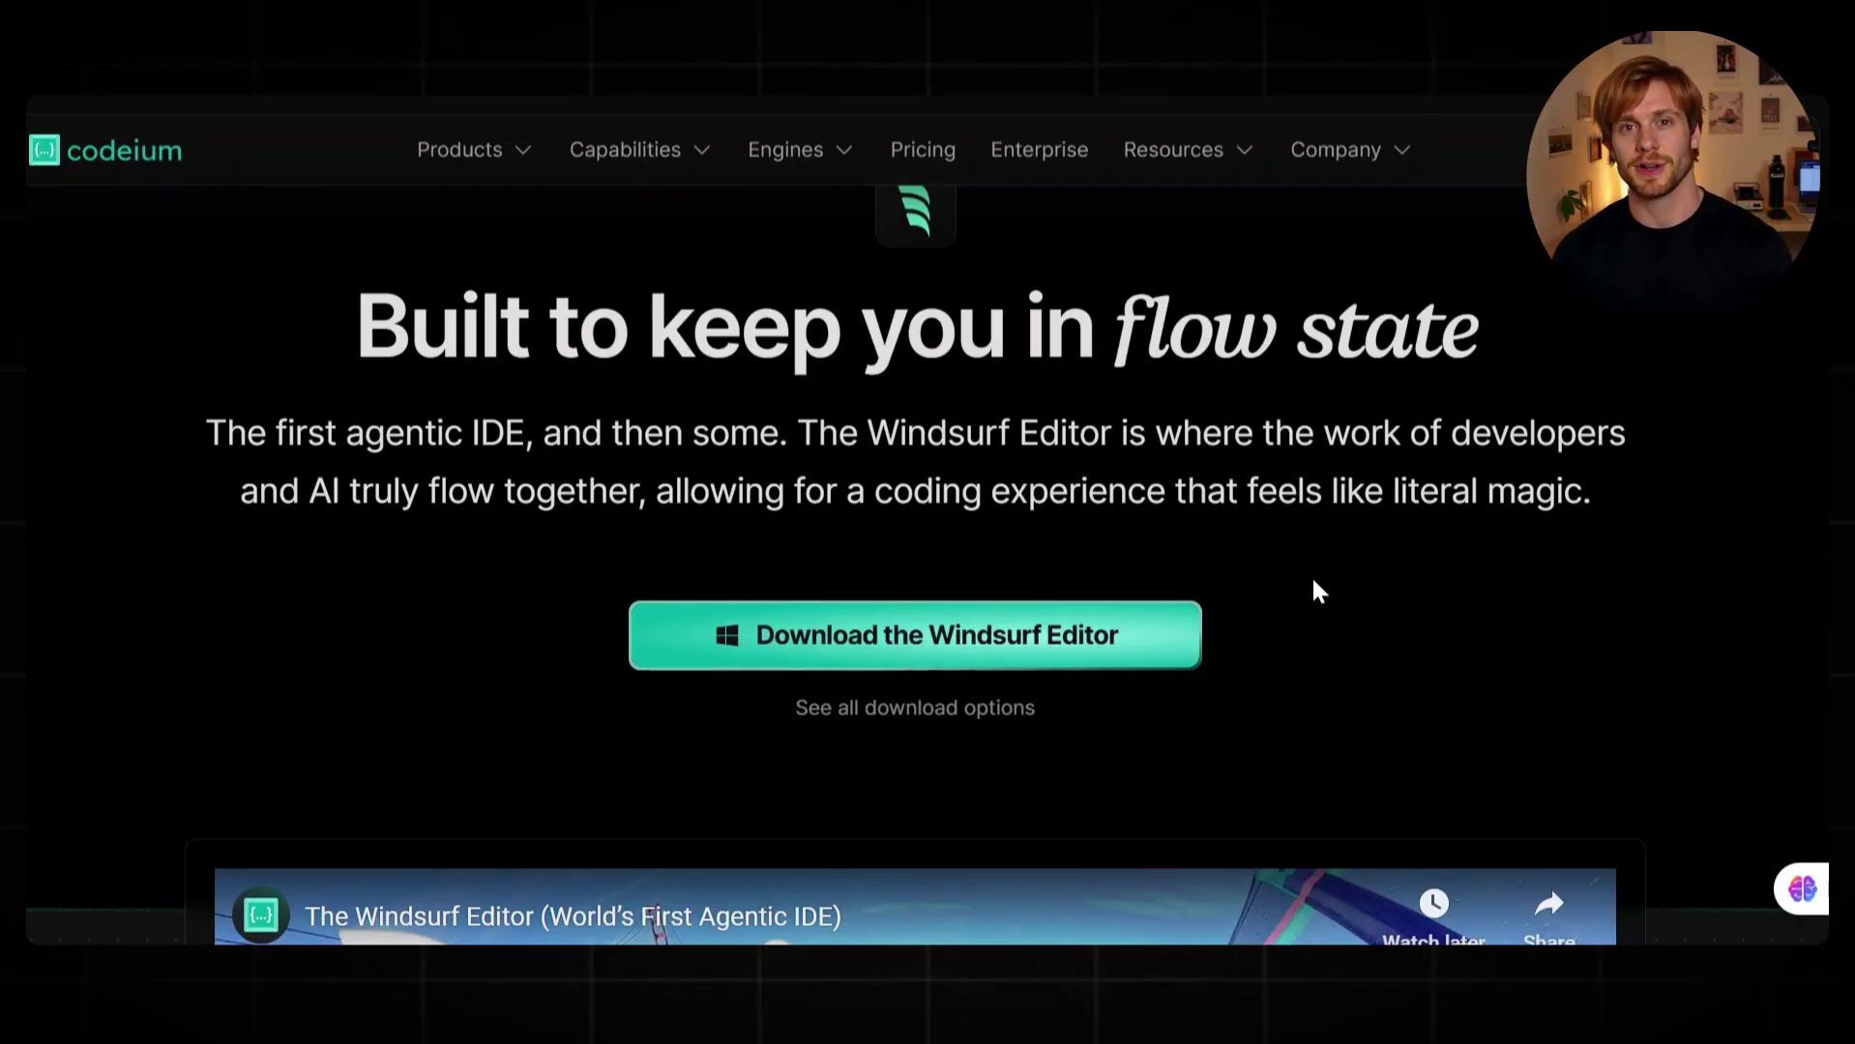
scroll(1312, 589, "down", 2)
scroll(1305, 589, "down", 2)
scroll(1294, 589, "down", 1)
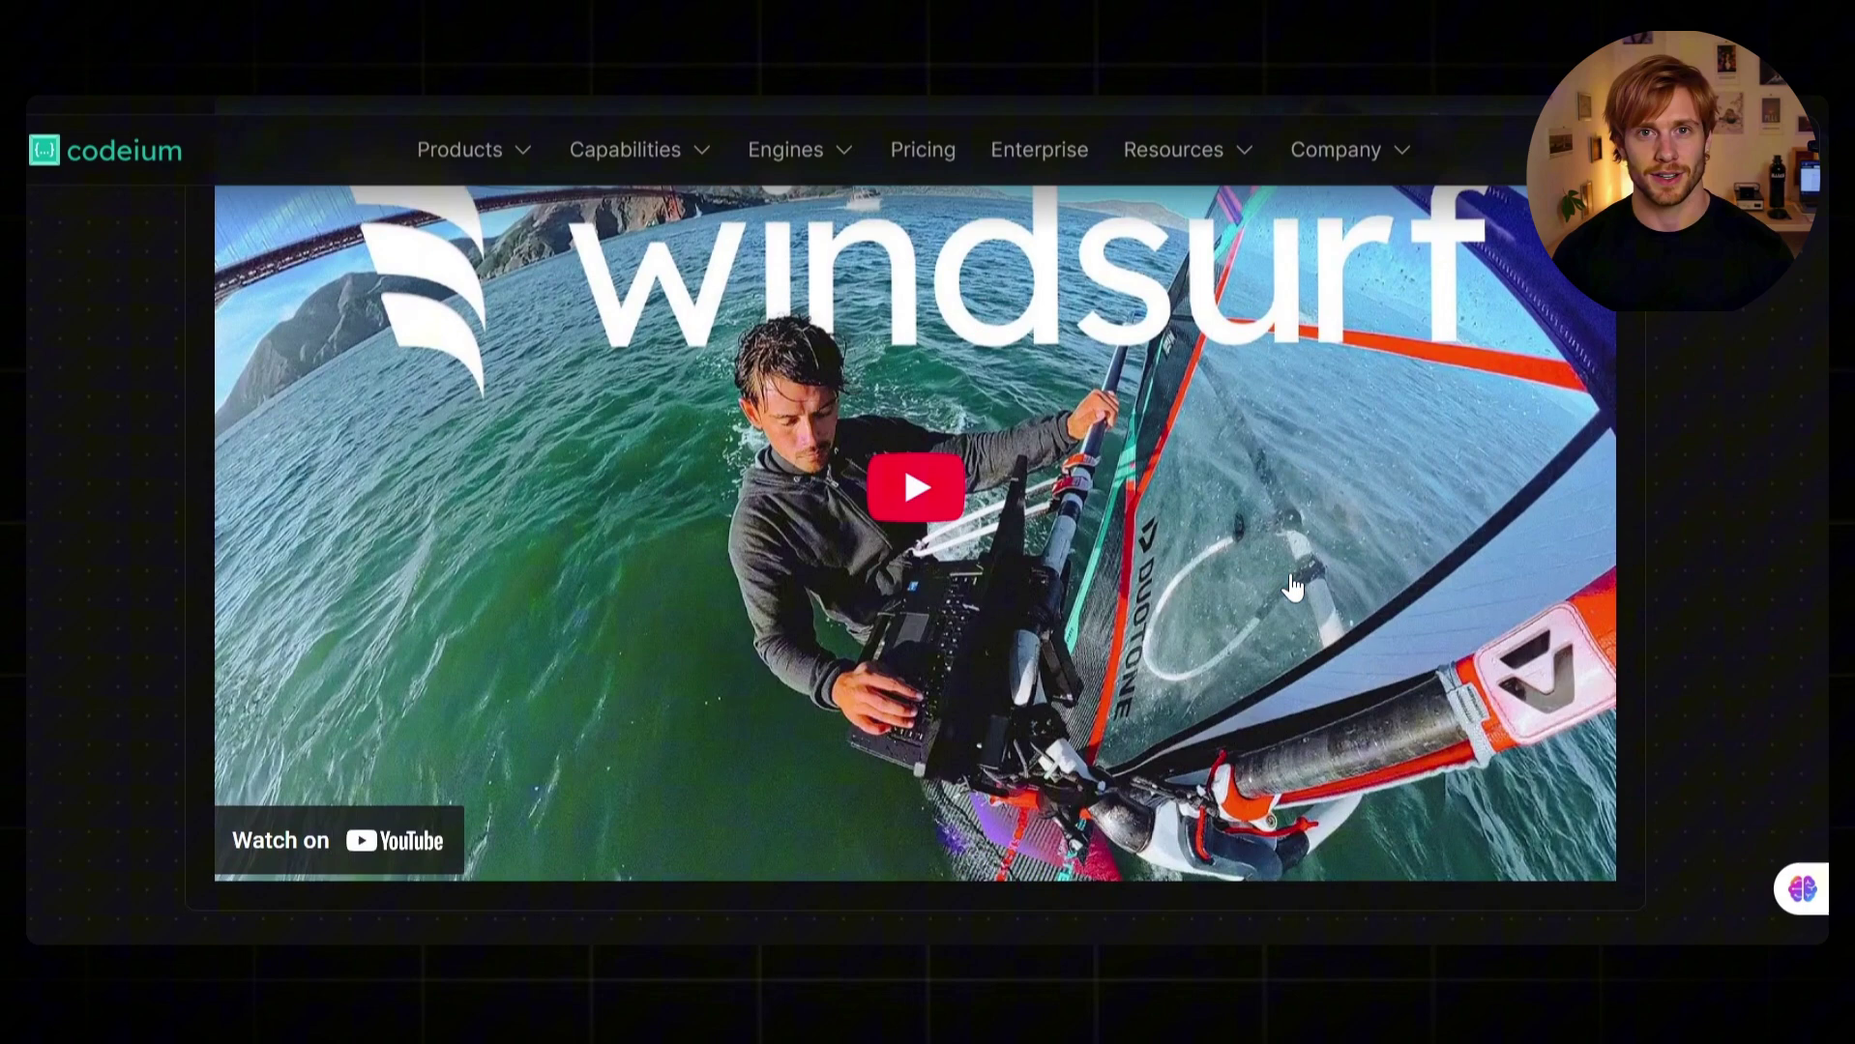
scroll(1276, 589, "down", 3)
scroll(1265, 592, "down", 2)
scroll(1262, 592, "down", 2)
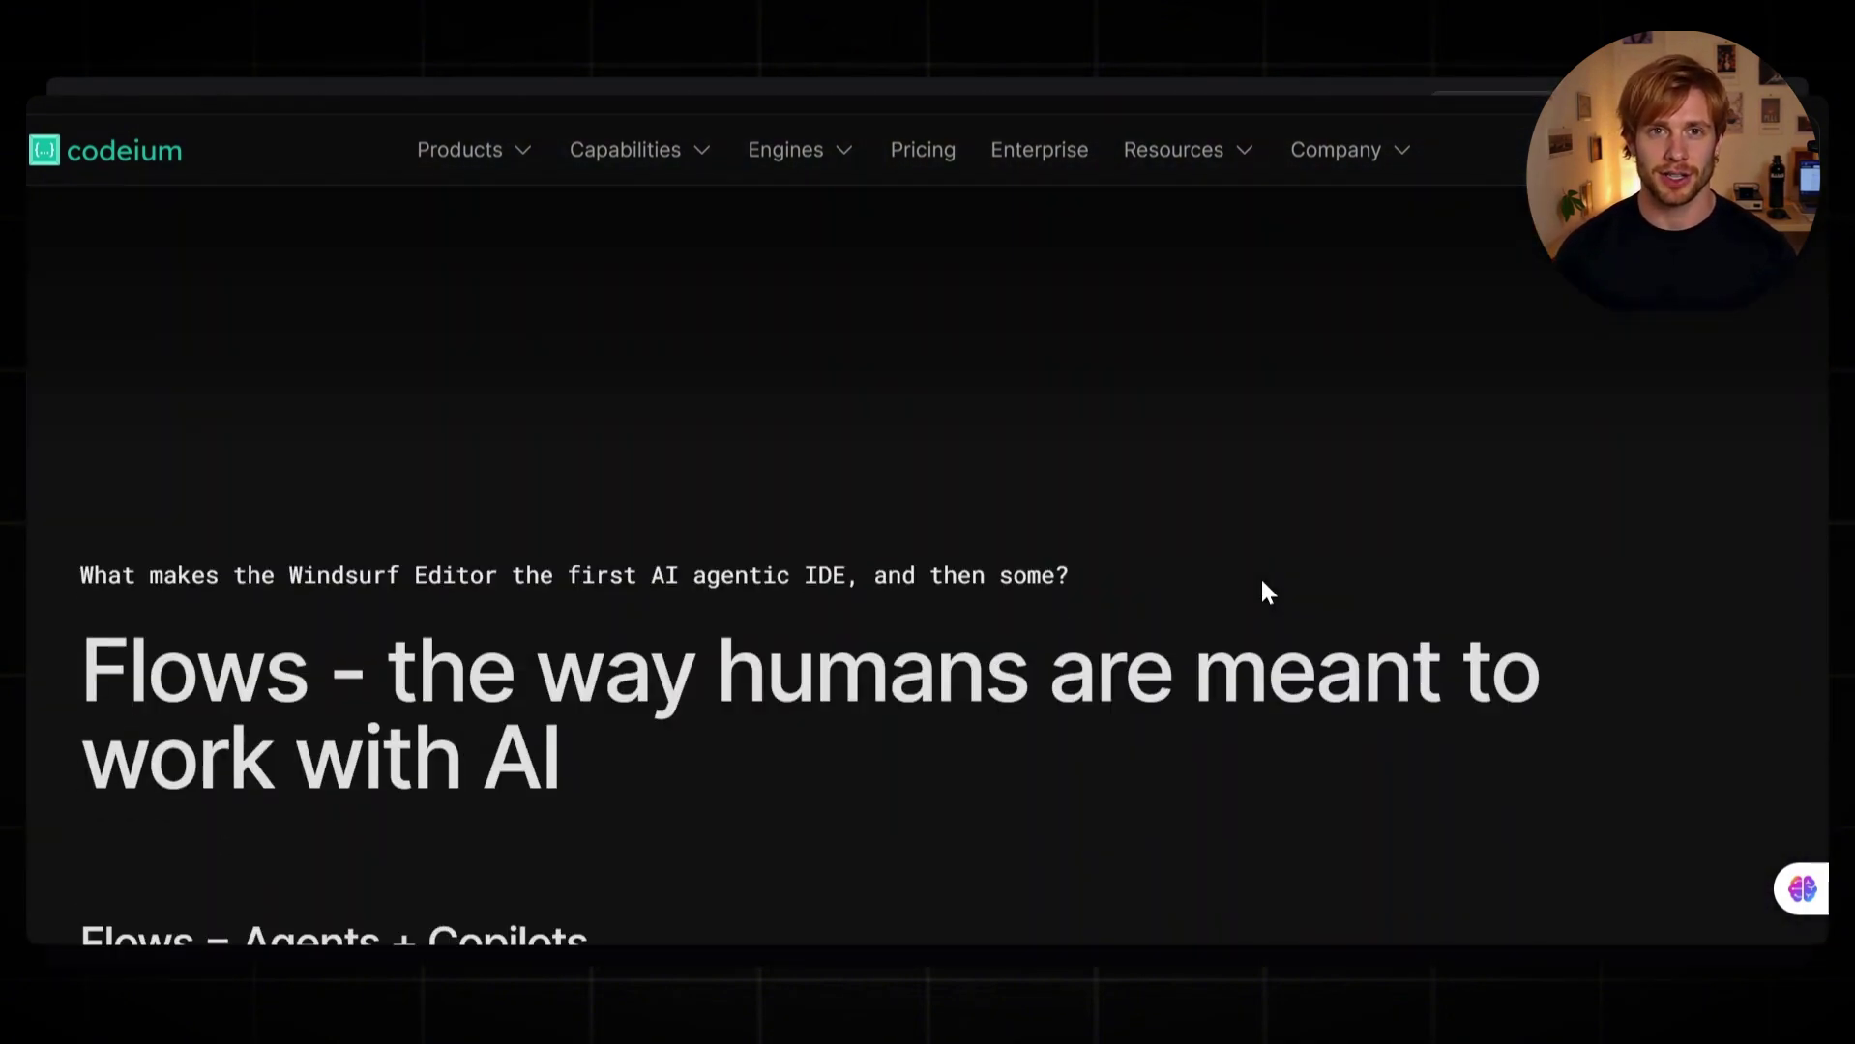
scroll(1262, 592, "down", 2)
scroll(1263, 592, "down", 3)
scroll(1262, 592, "down", 2)
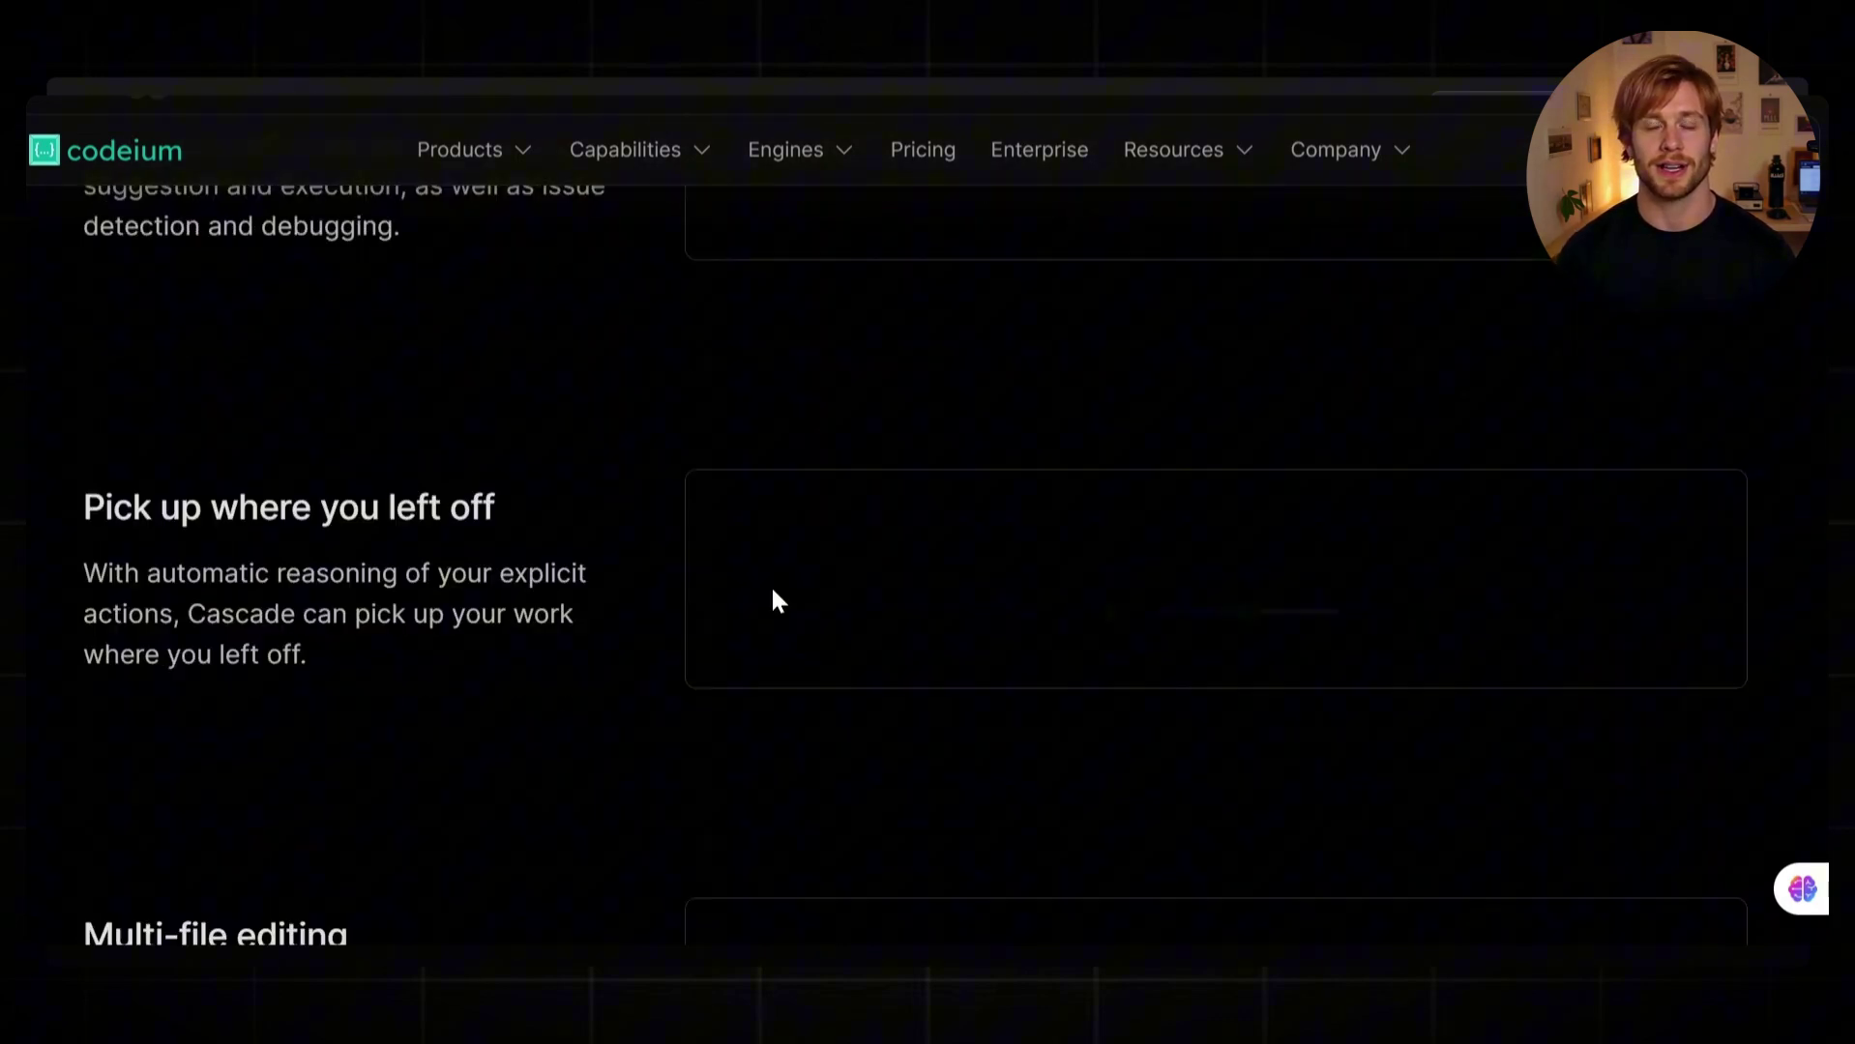
scroll(695, 600, "up", 4)
scroll(594, 600, "up", 5)
scroll(585, 600, "up", 3)
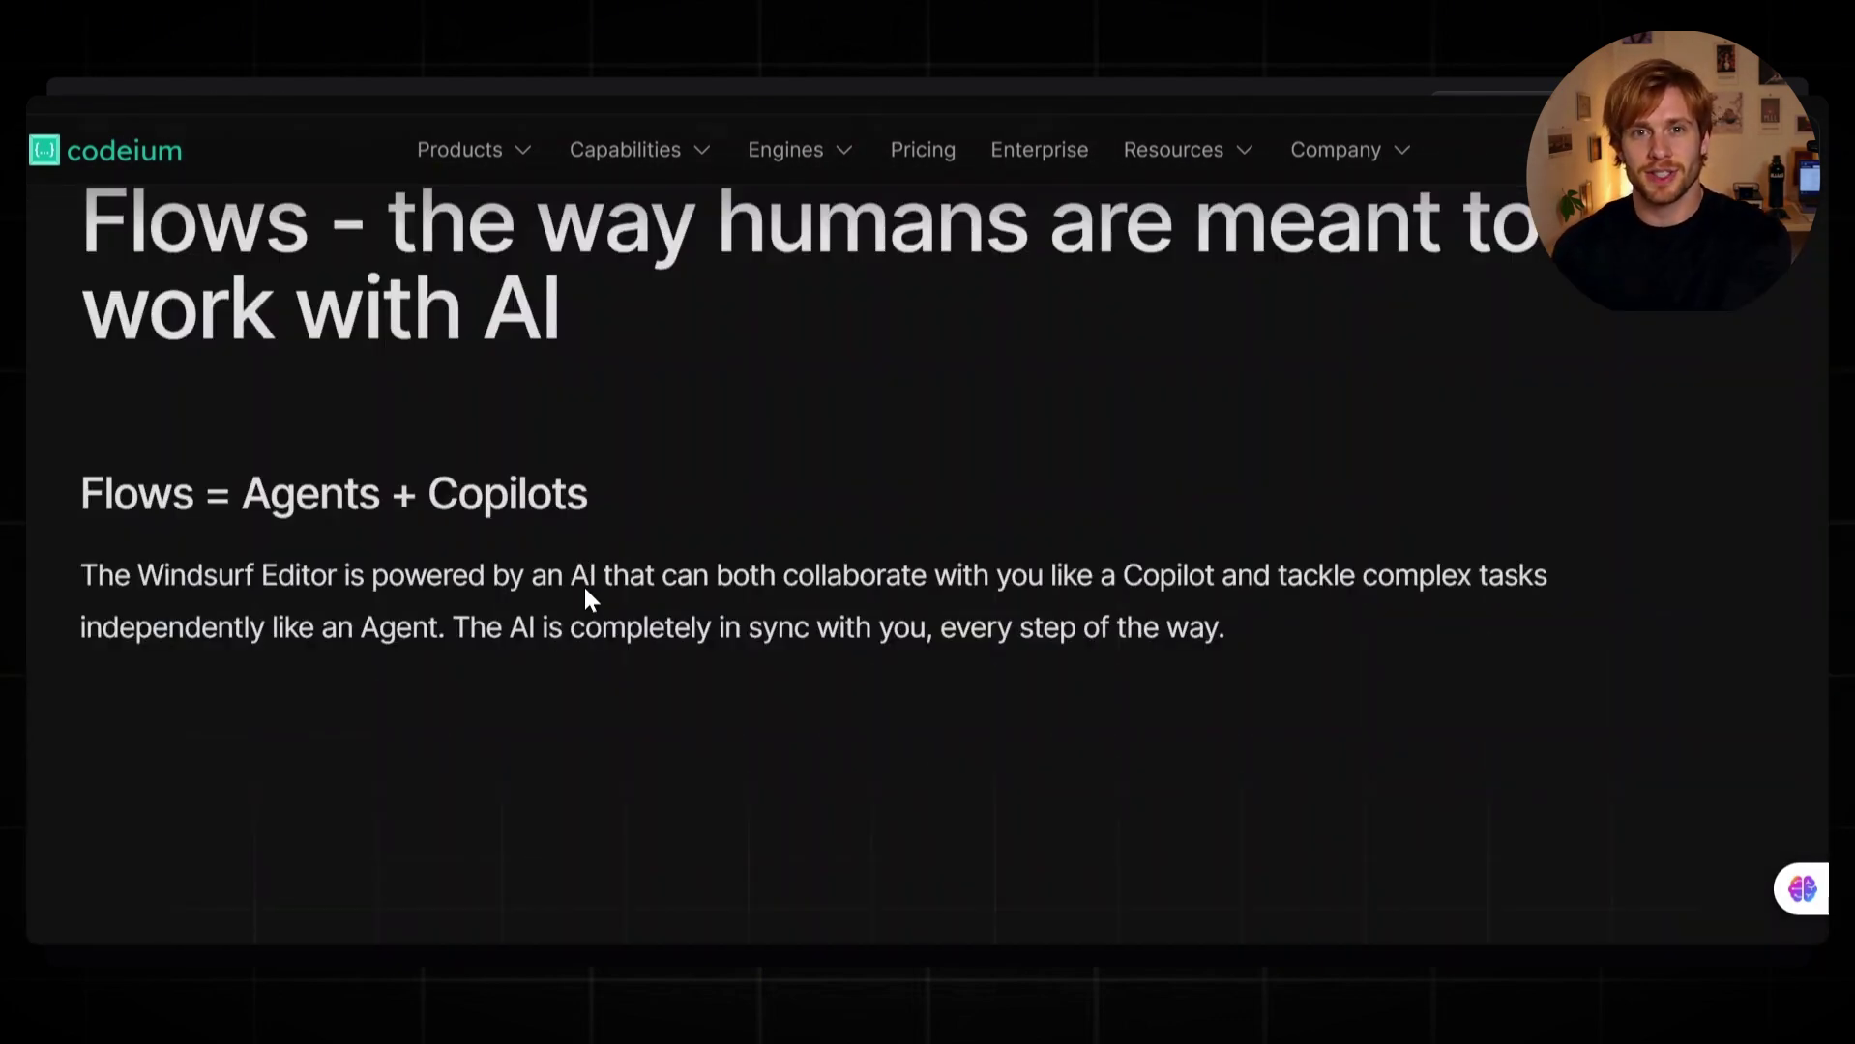
scroll(585, 589, "up", 3)
scroll(583, 589, "up", 3)
scroll(582, 589, "up", 3)
scroll(583, 589, "up", 3)
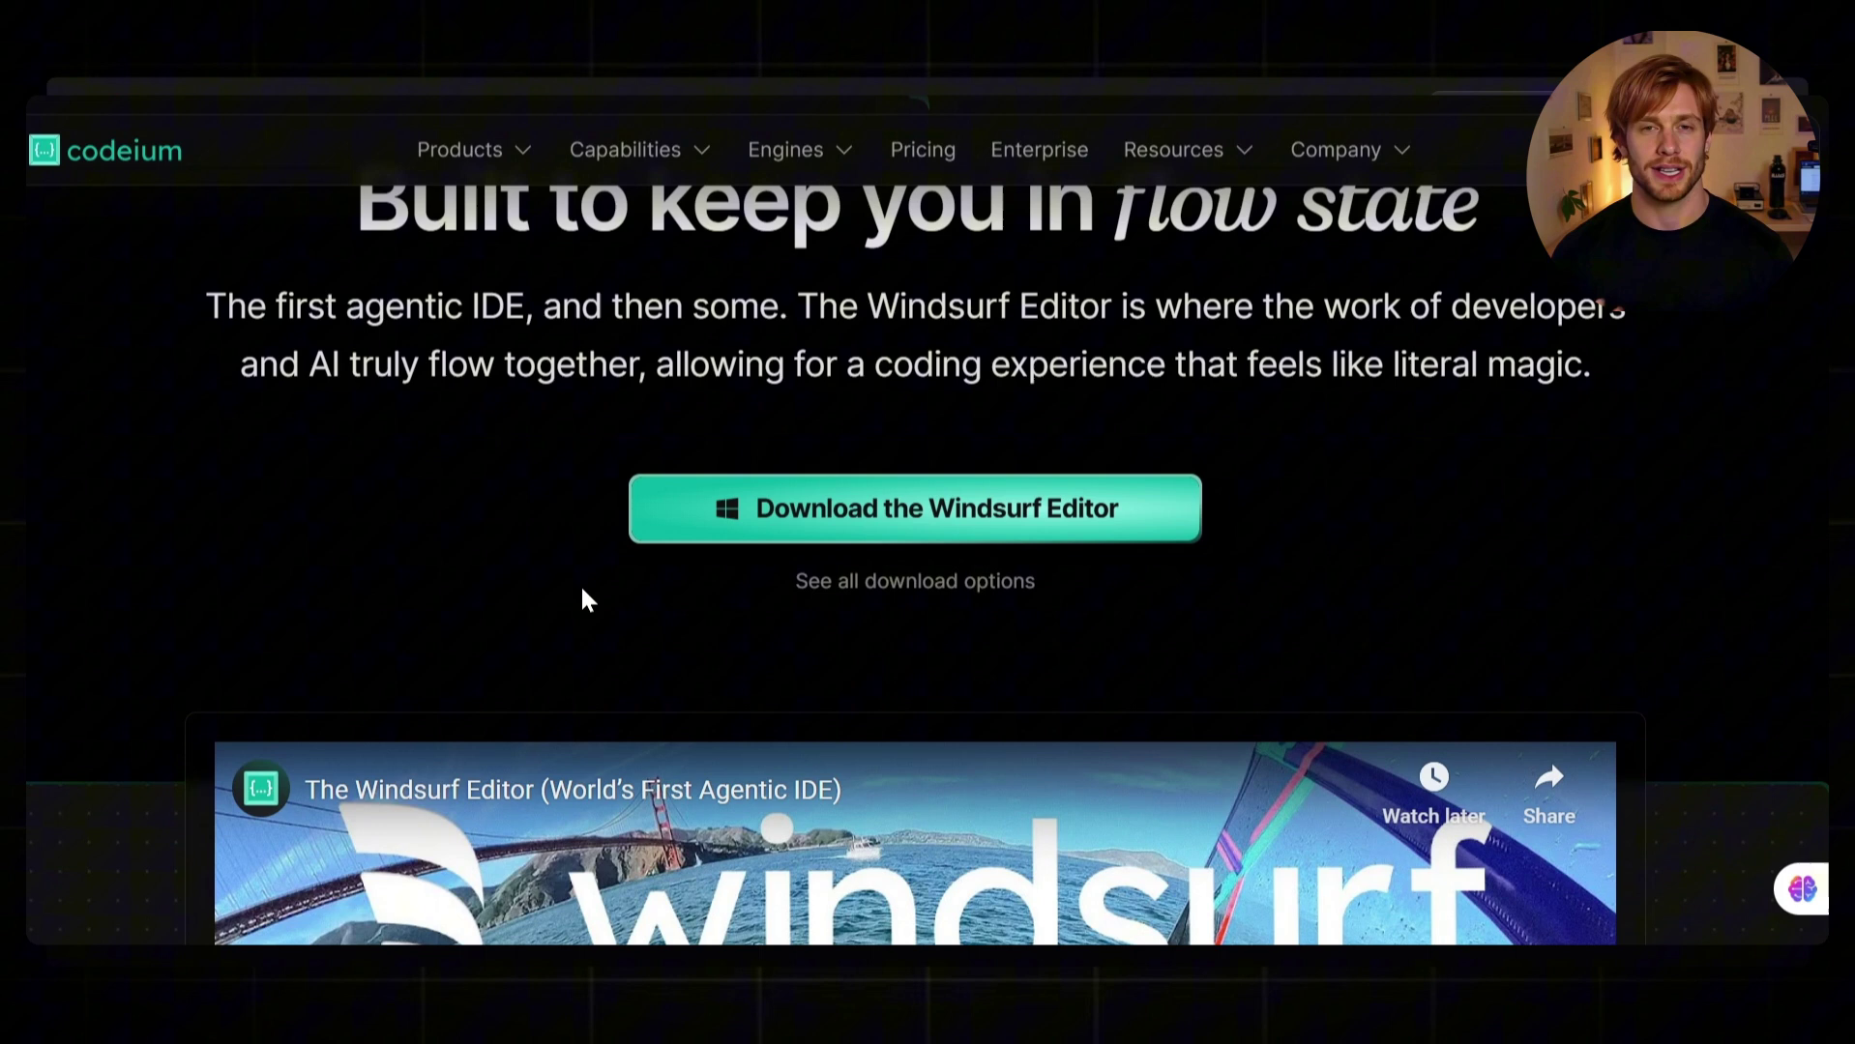
scroll(582, 589, "up", 2)
scroll(927, 580, "down", 1)
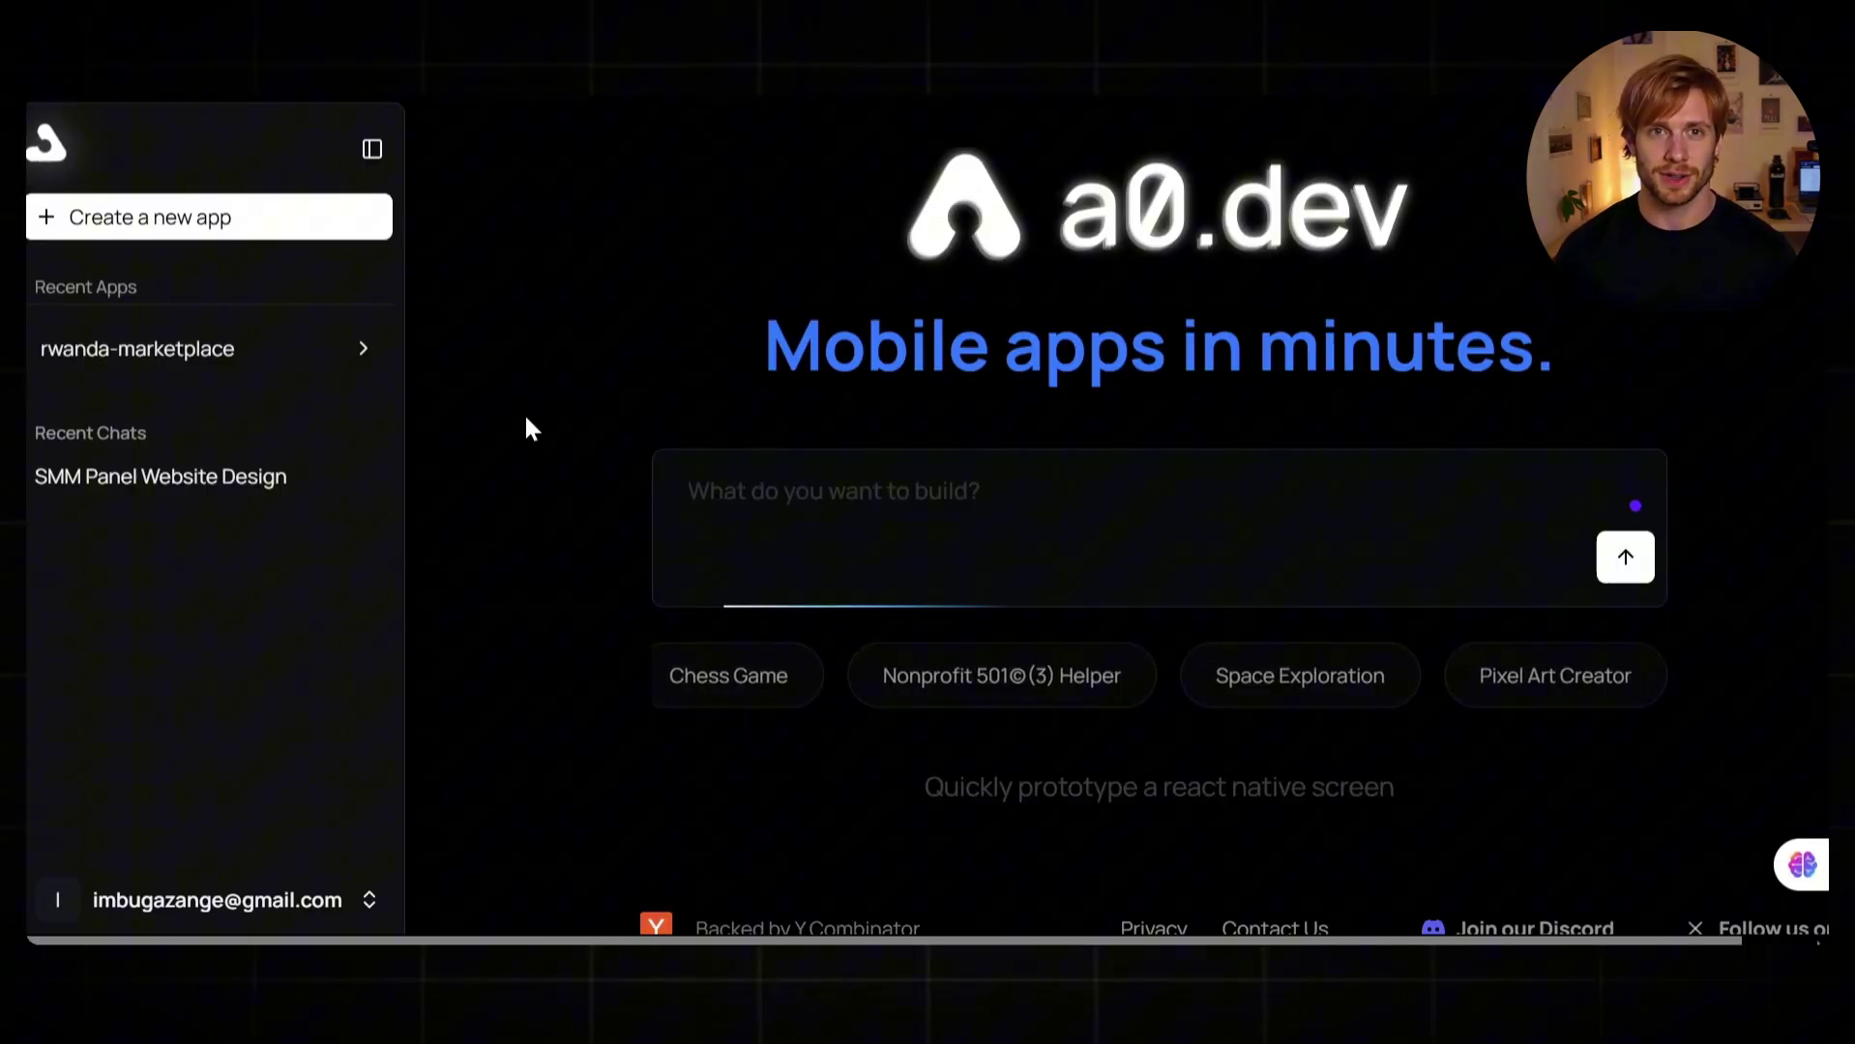
type("make a market place for")
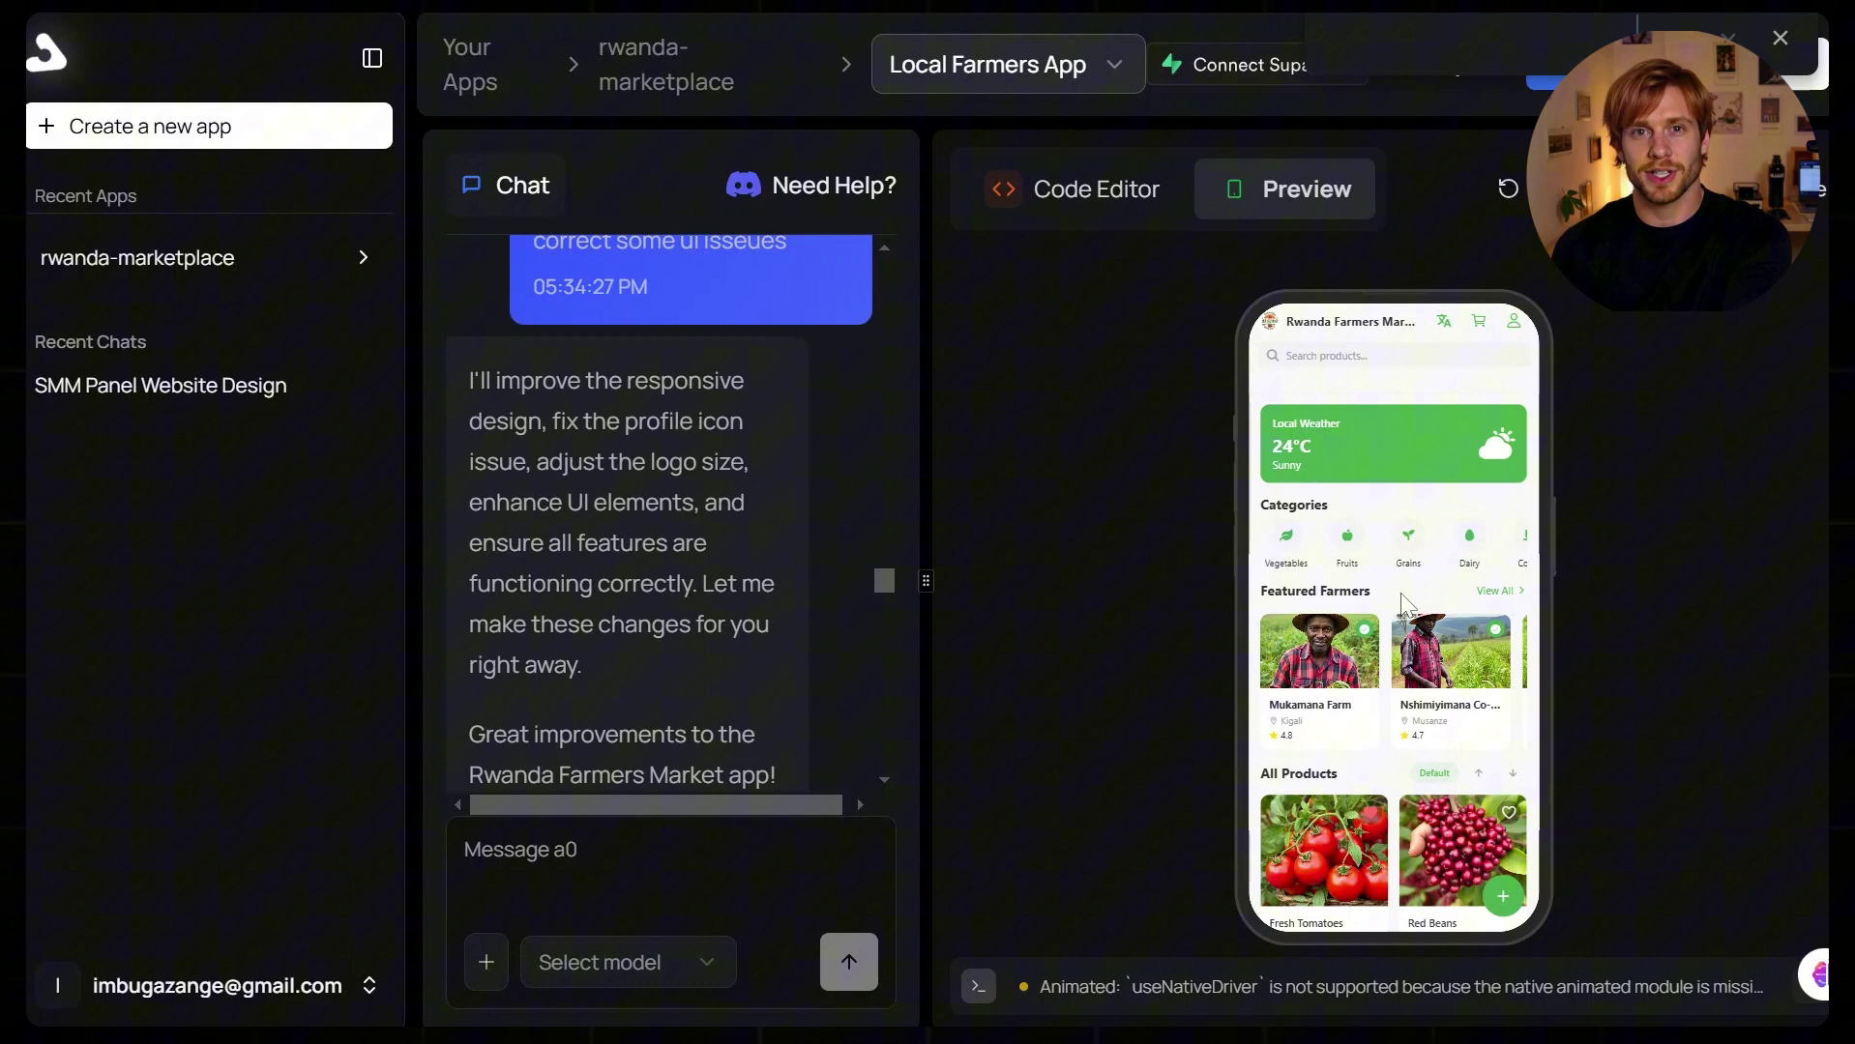
scroll(1401, 577, "down", 2)
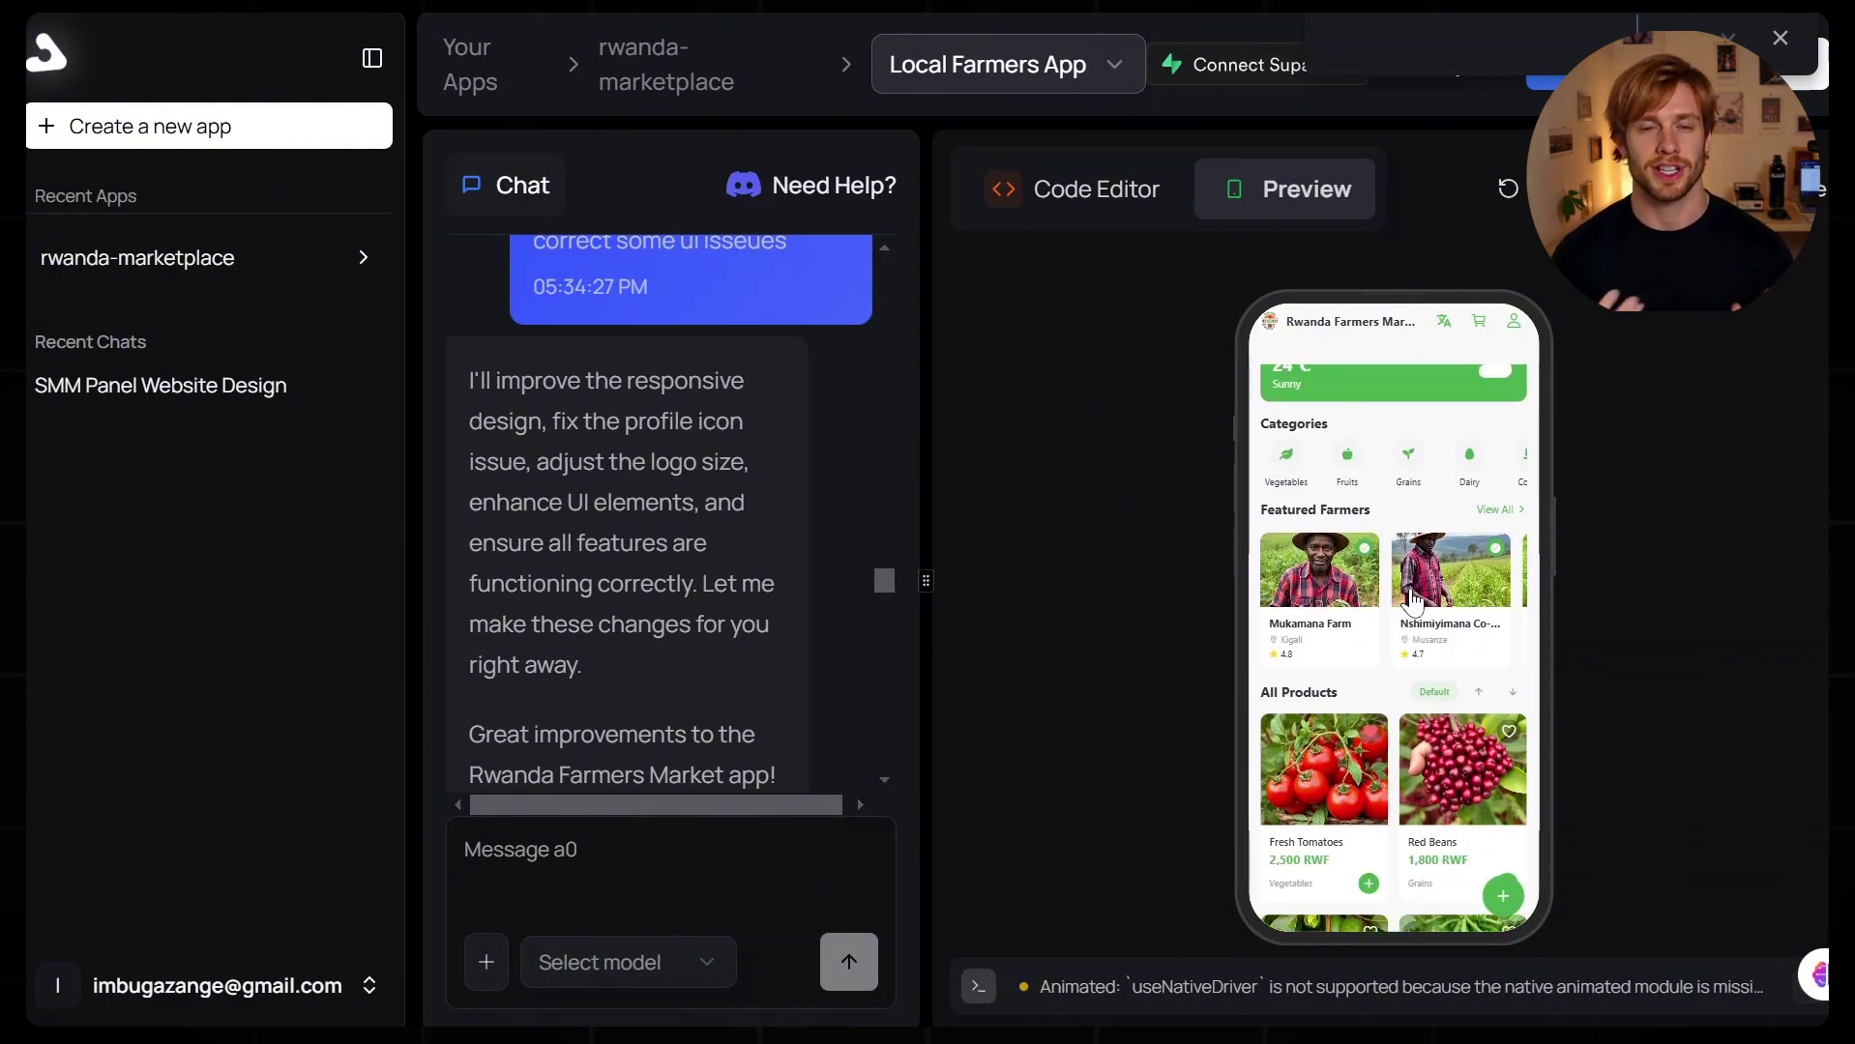
scroll(1366, 613, "up", 2)
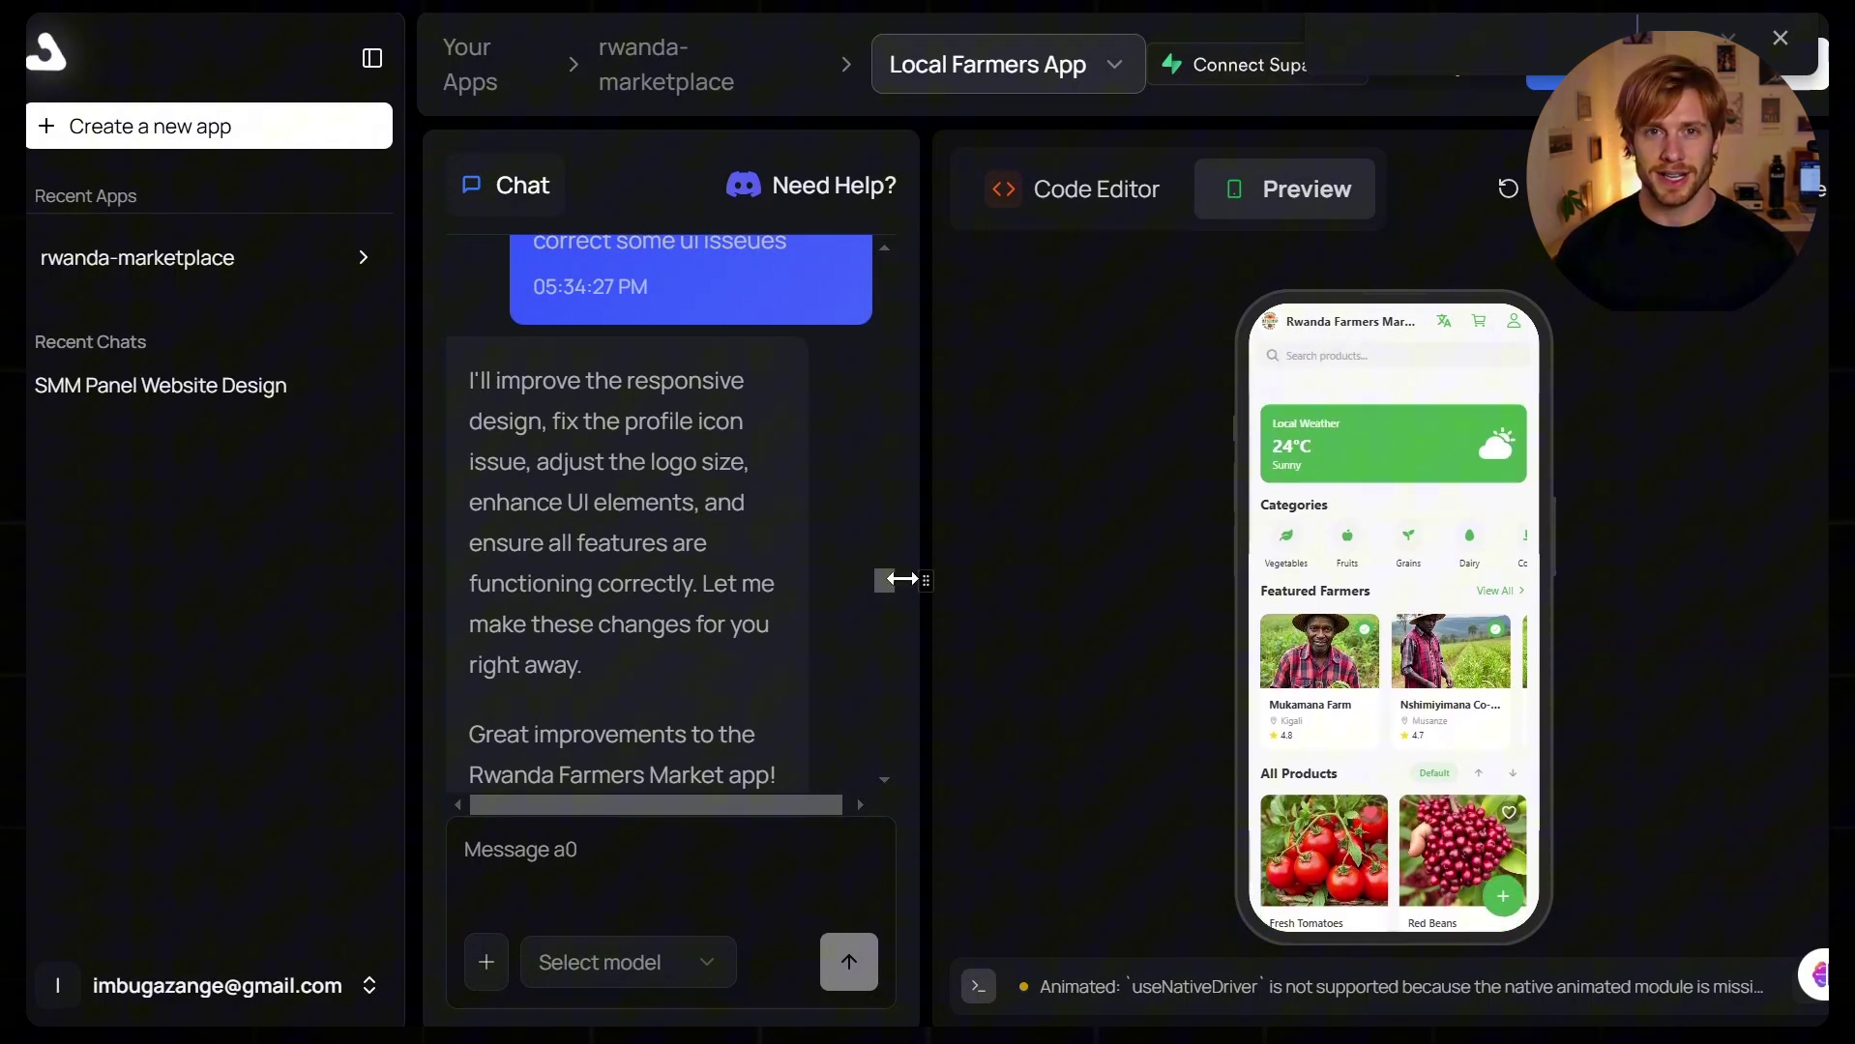
Step: Narrow the chat, highlight the View on your Phone heading, then expand the app preview to full screen
left_click_drag(901, 579, 584, 590)
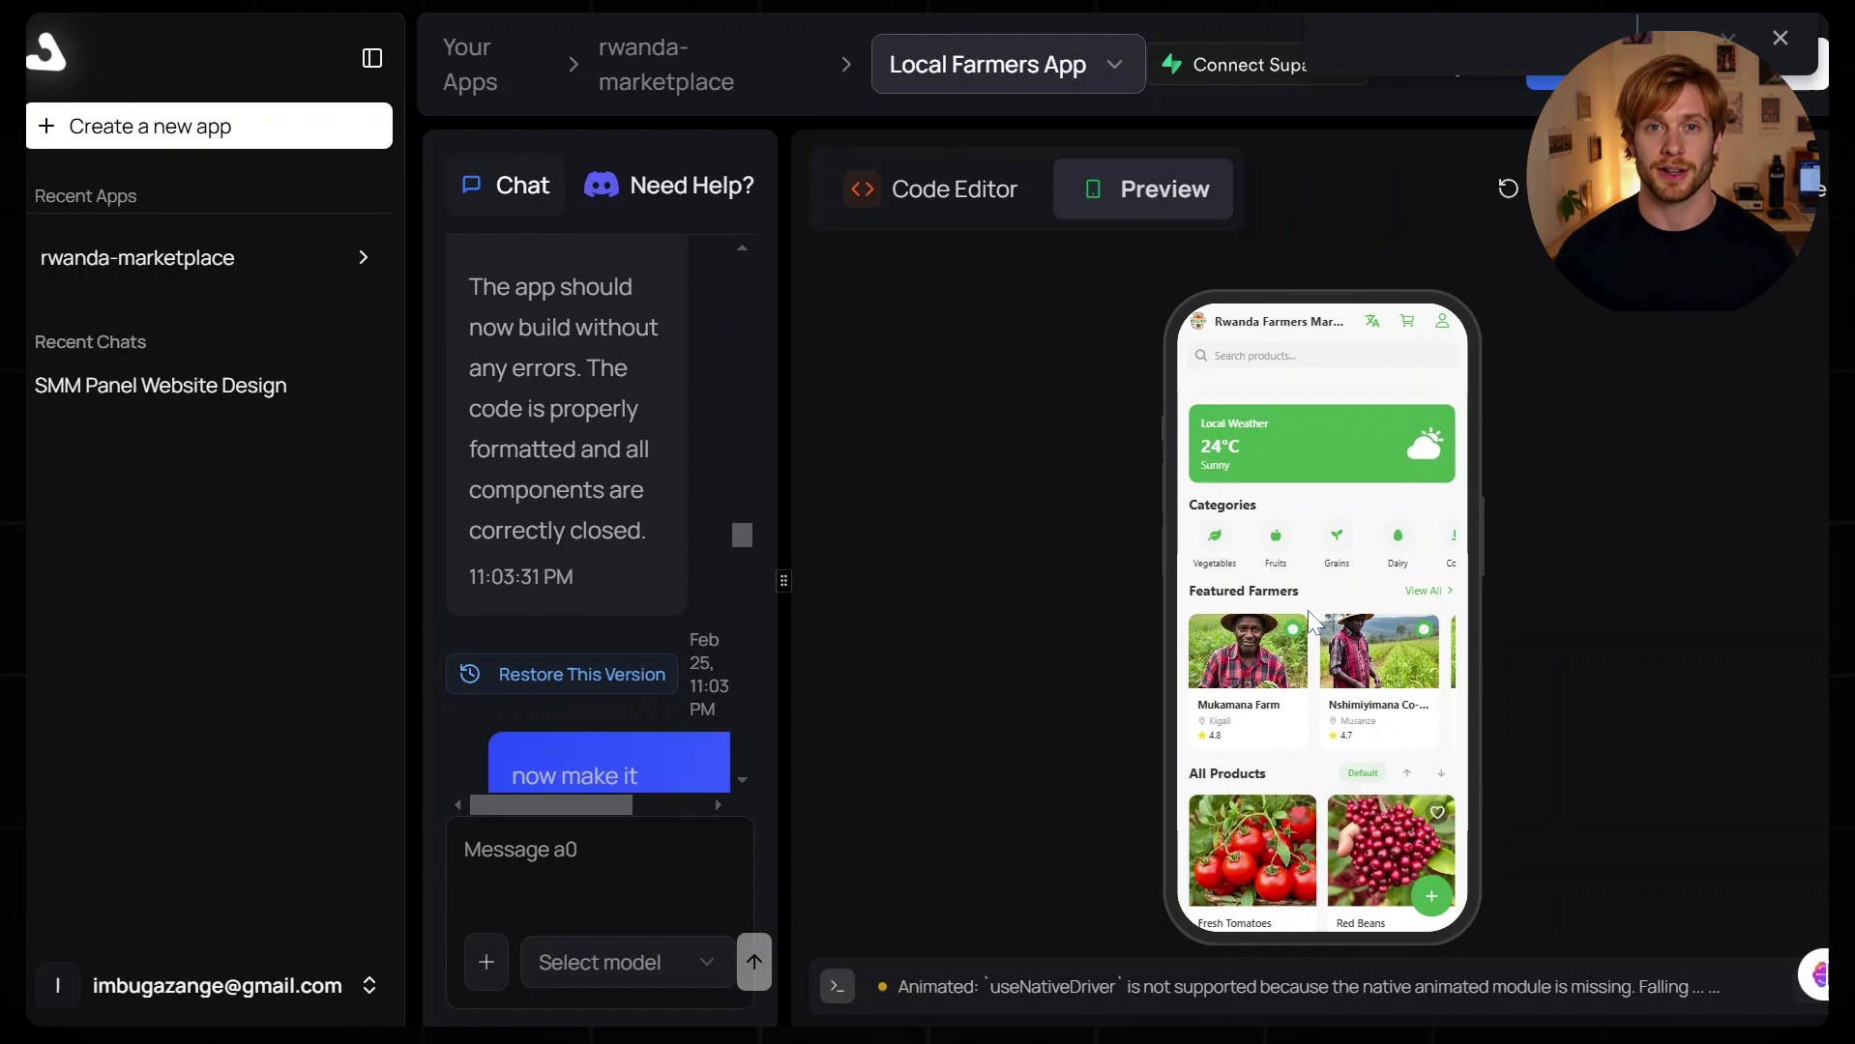
scroll(1308, 619, "down", 2)
scroll(1311, 621, "down", 1)
scroll(1316, 621, "down", 1)
scroll(1322, 623, "down", 1)
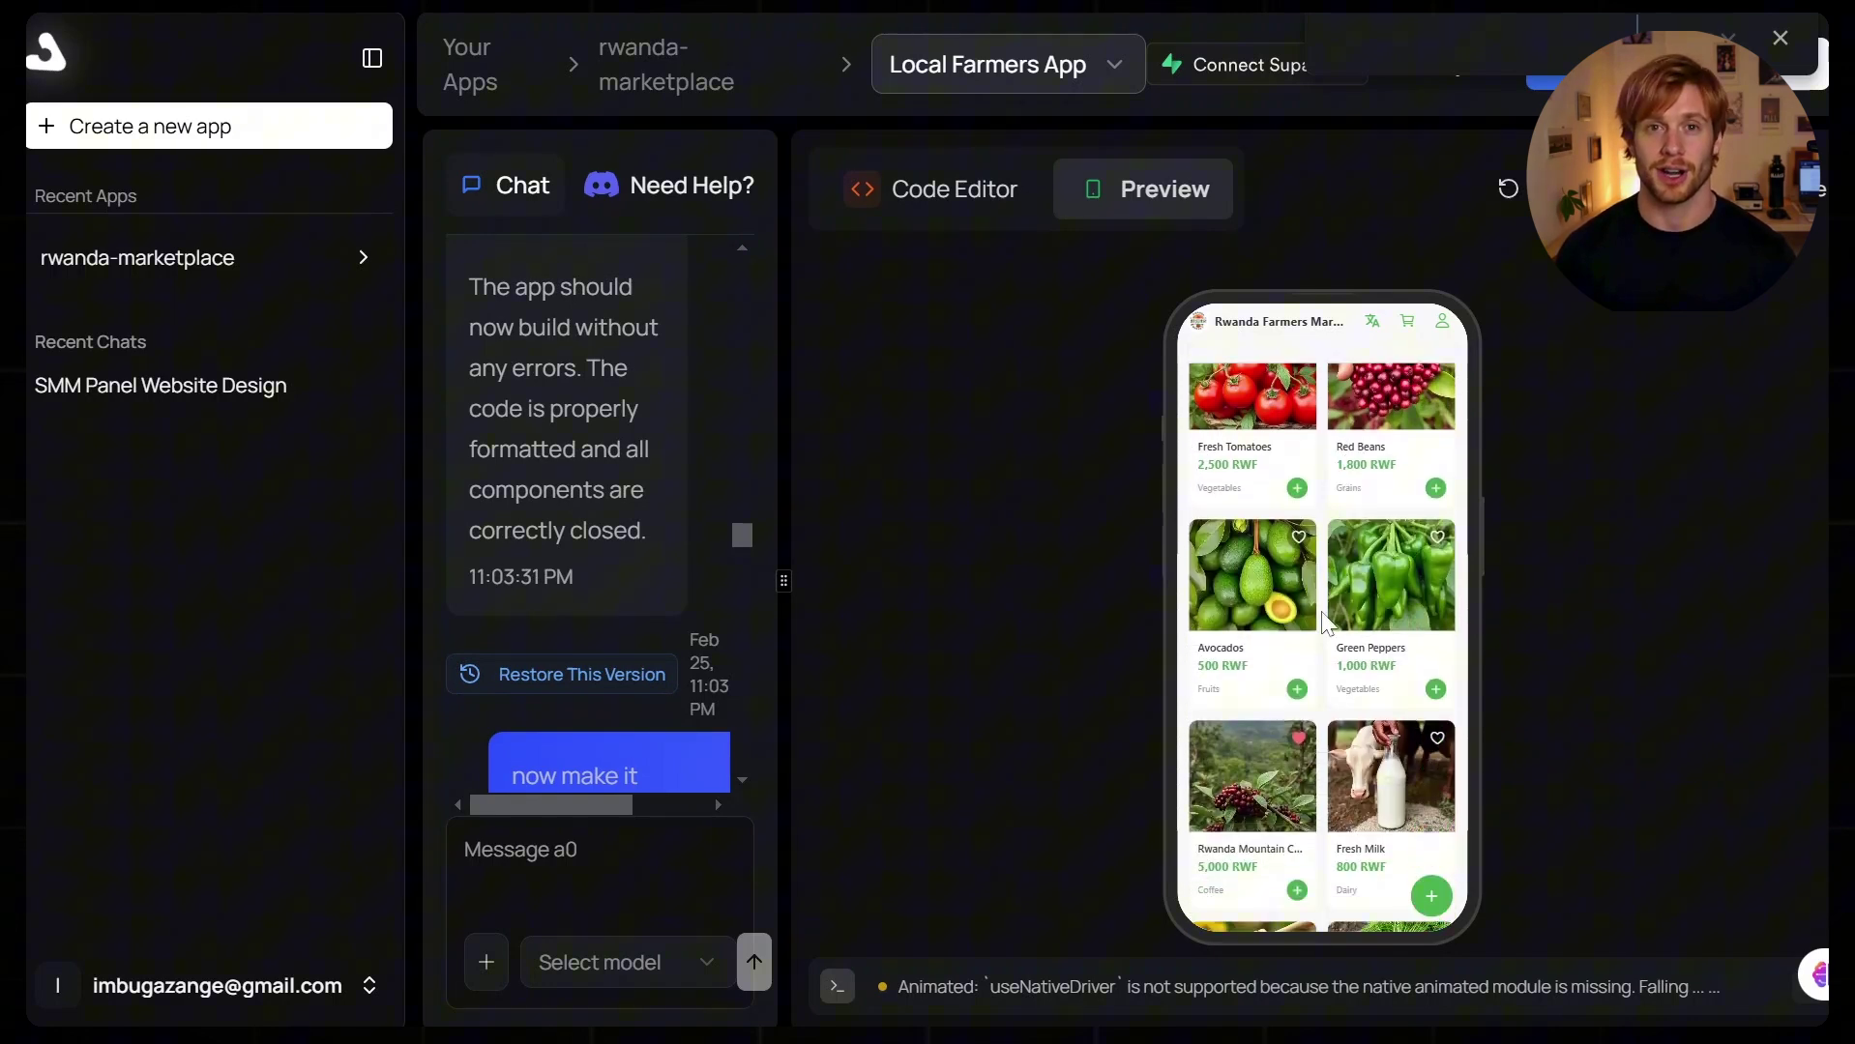
scroll(1323, 624, "down", 2)
scroll(1316, 617, "up", 3)
scroll(1310, 606, "up", 3)
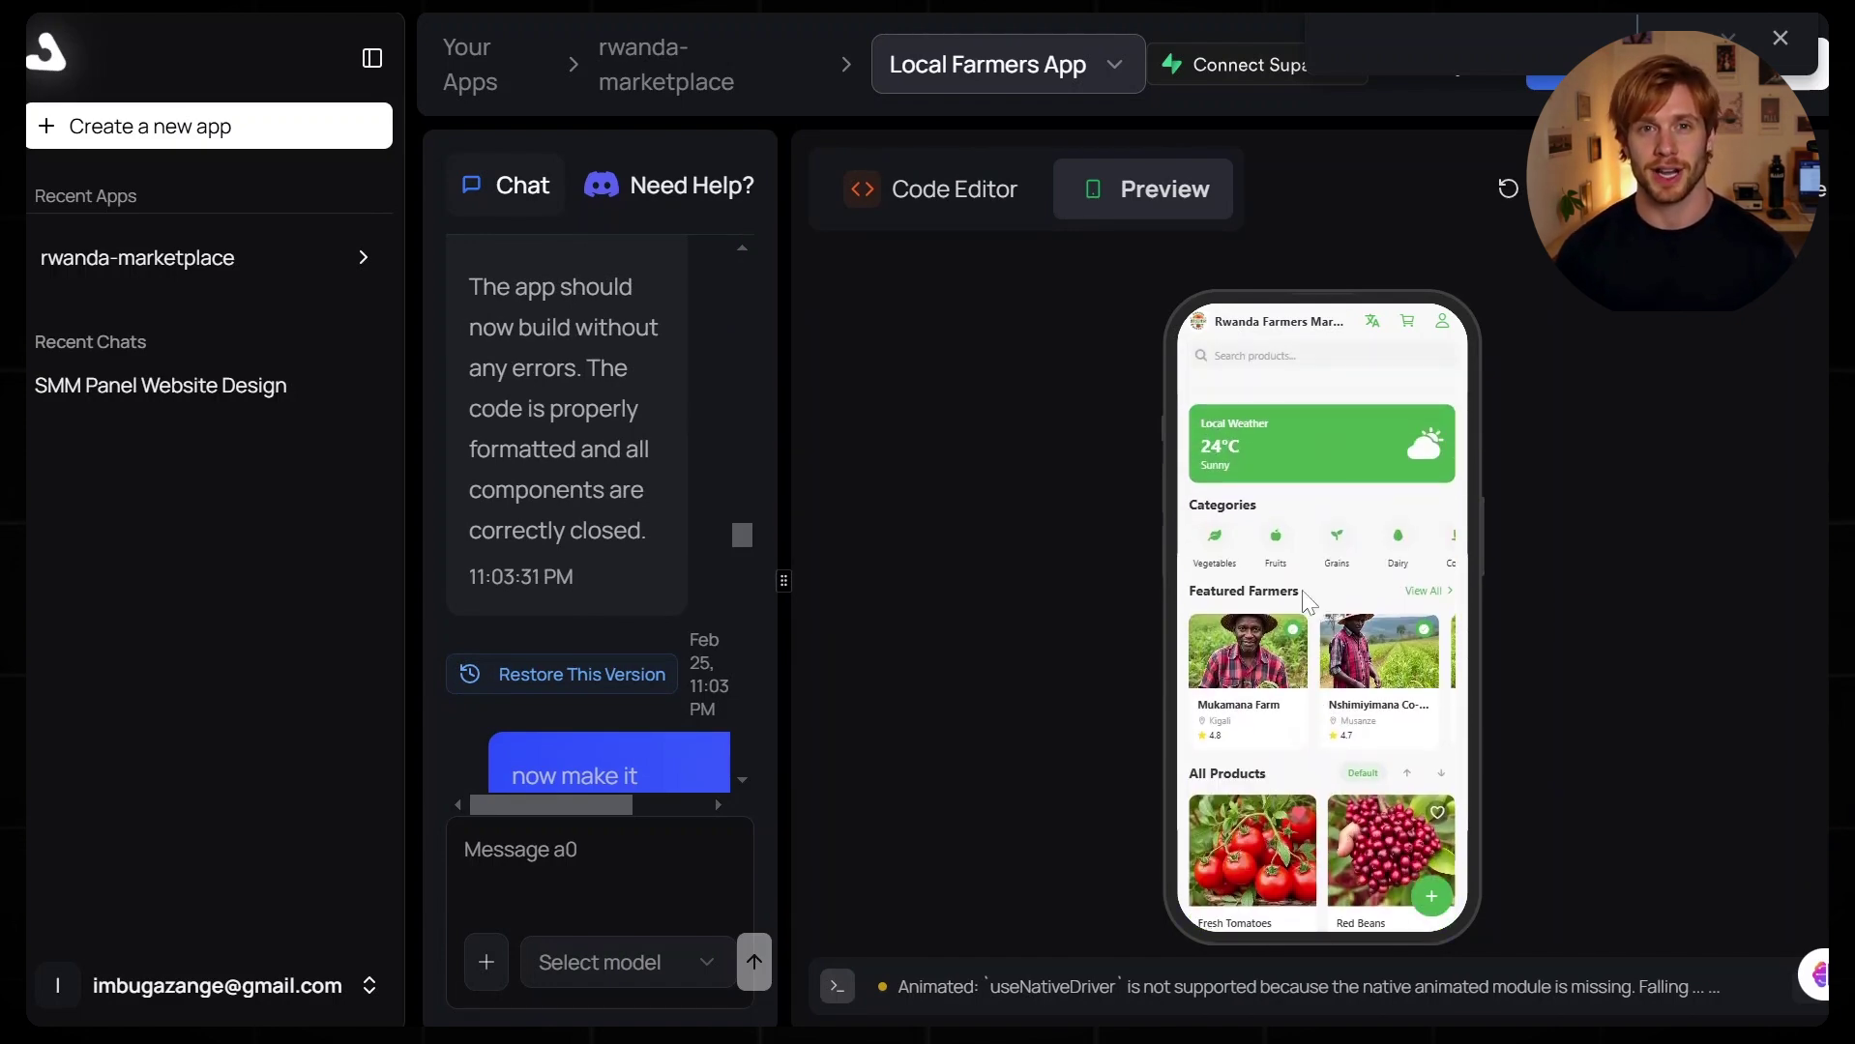
scroll(1310, 609, "down", 1)
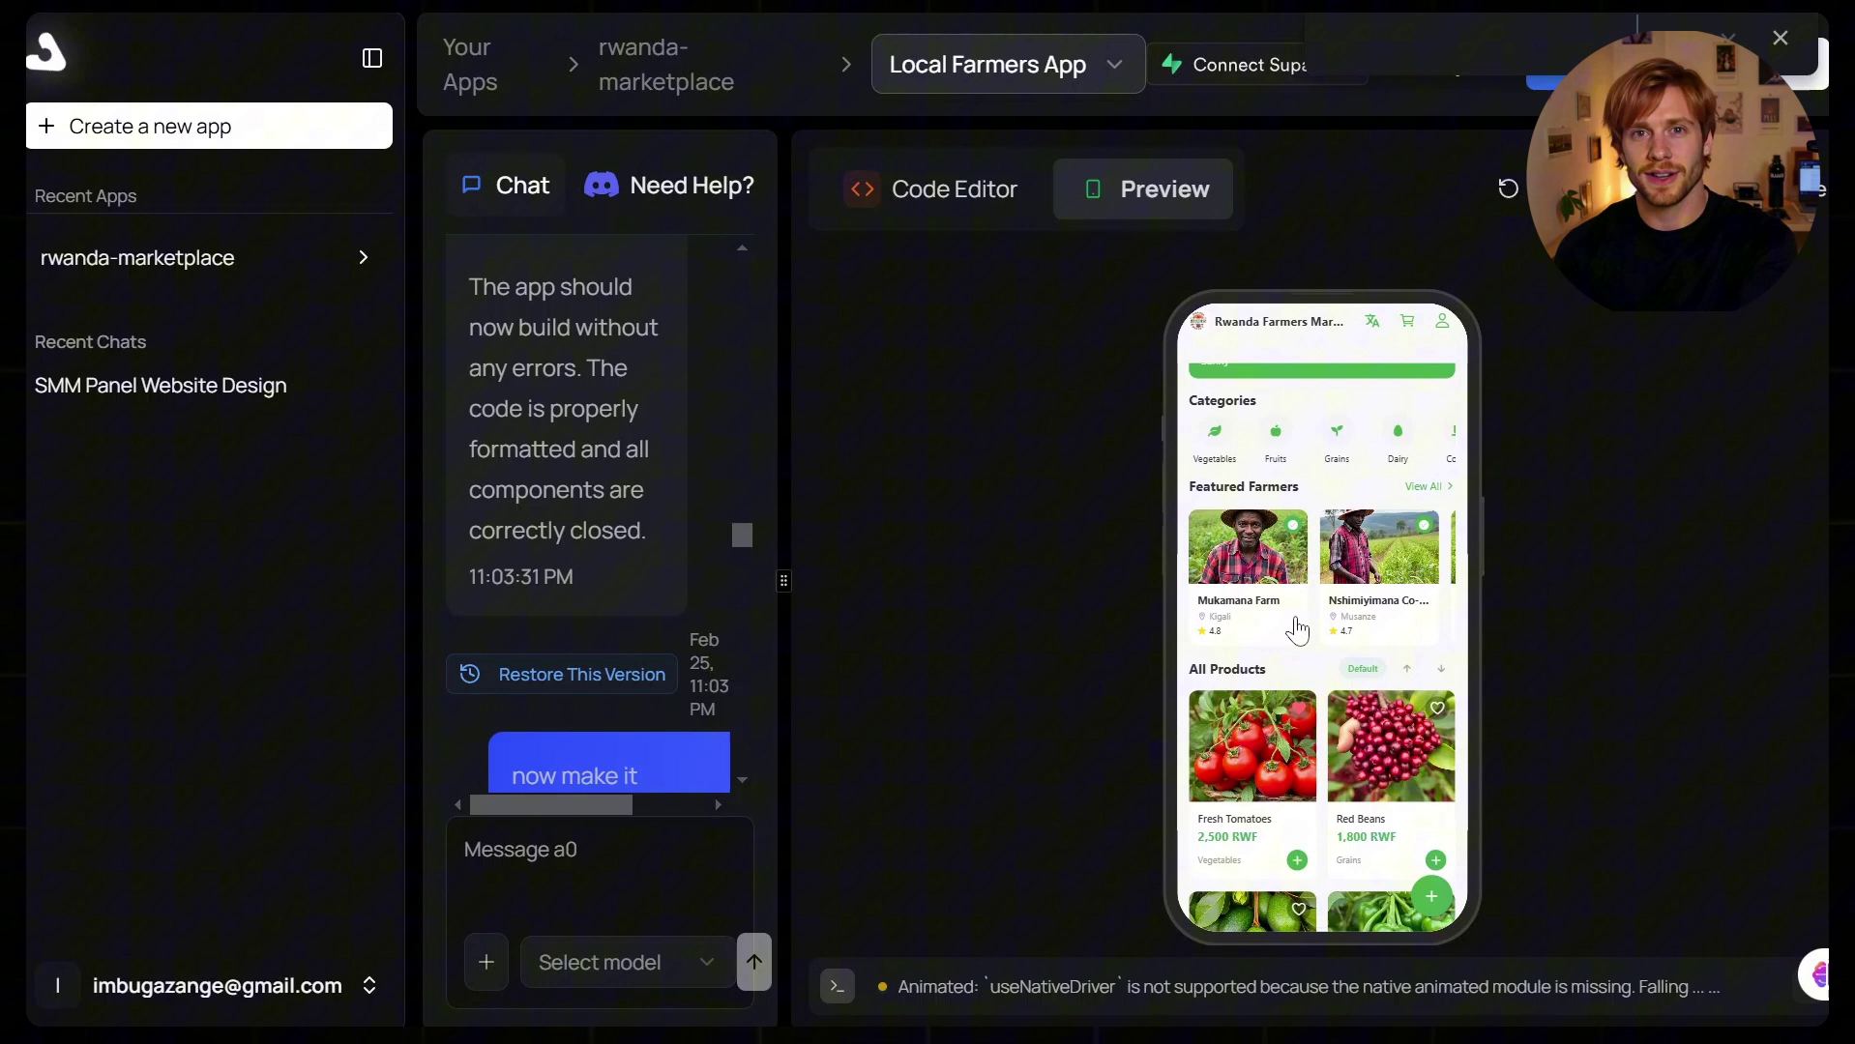
scroll(1297, 637, "down", 1)
scroll(1311, 642, "down", 1)
scroll(1331, 648, "down", 1)
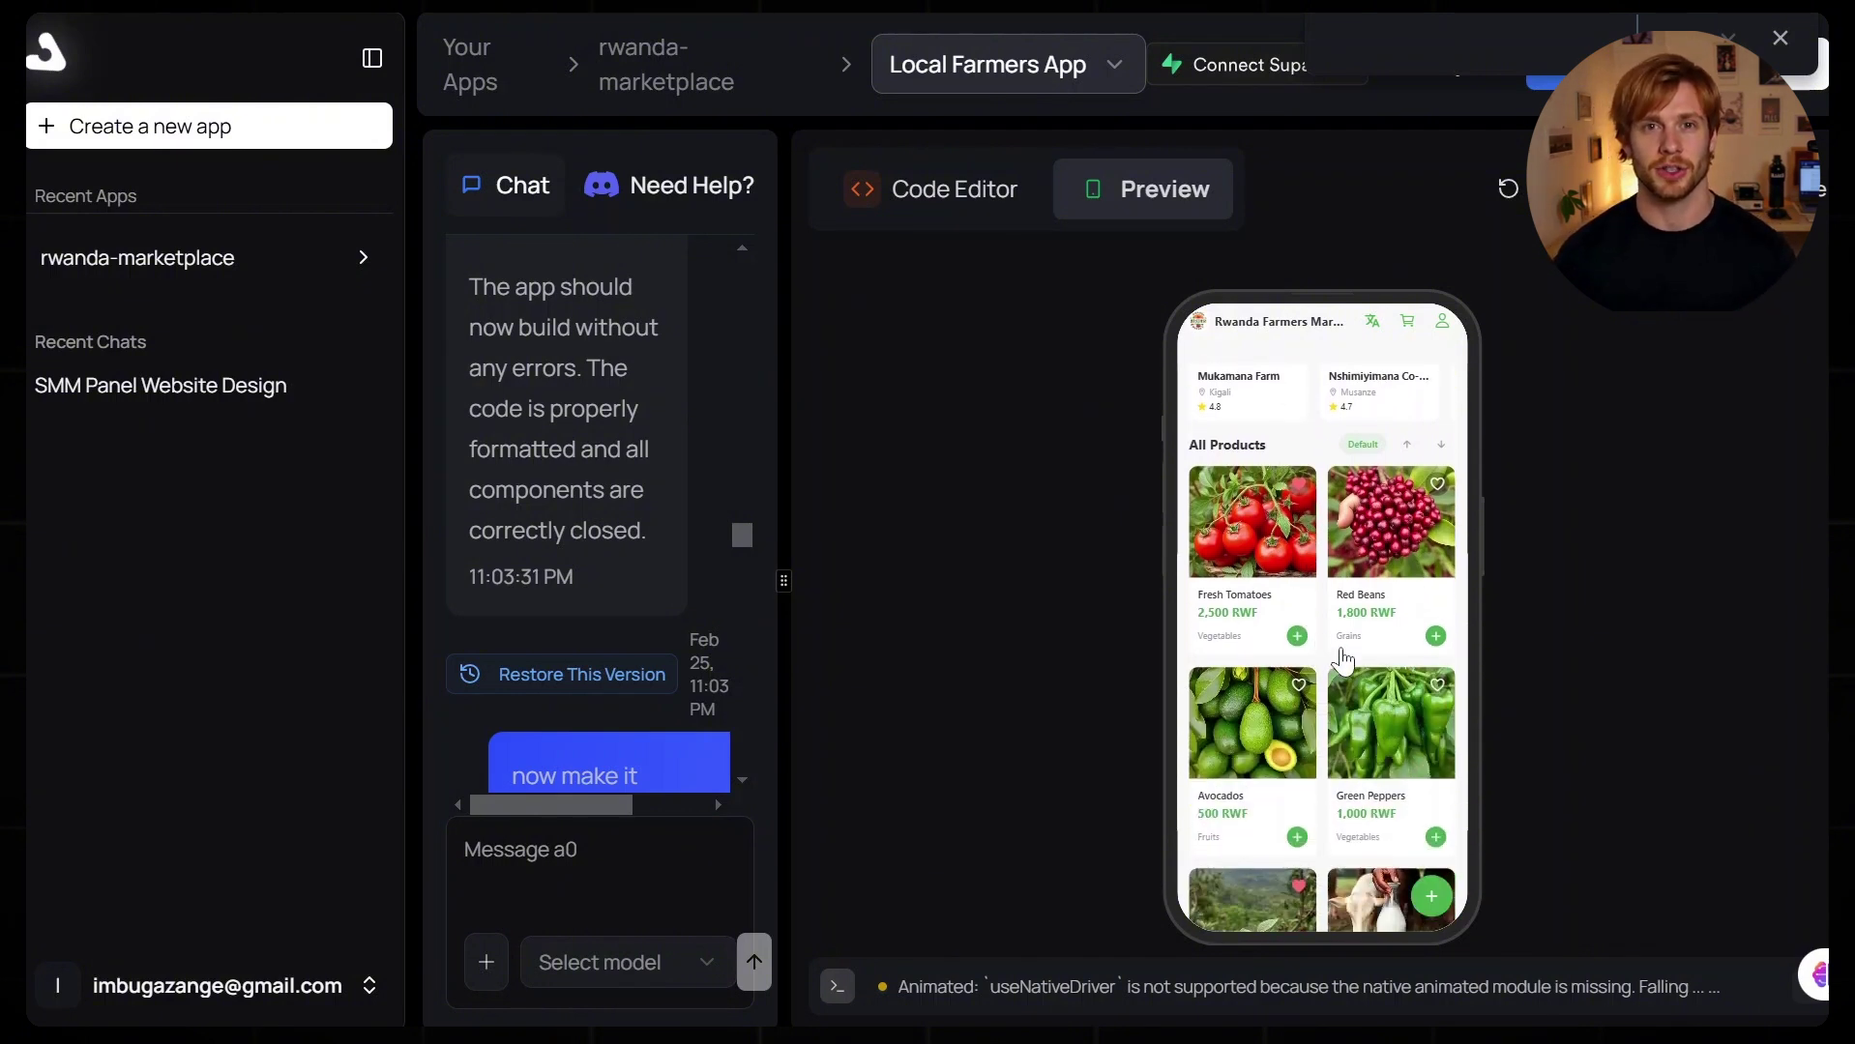
scroll(1348, 656, "down", 1)
scroll(1351, 660, "down", 1)
scroll(1357, 660, "down", 1)
scroll(1363, 659, "down", 1)
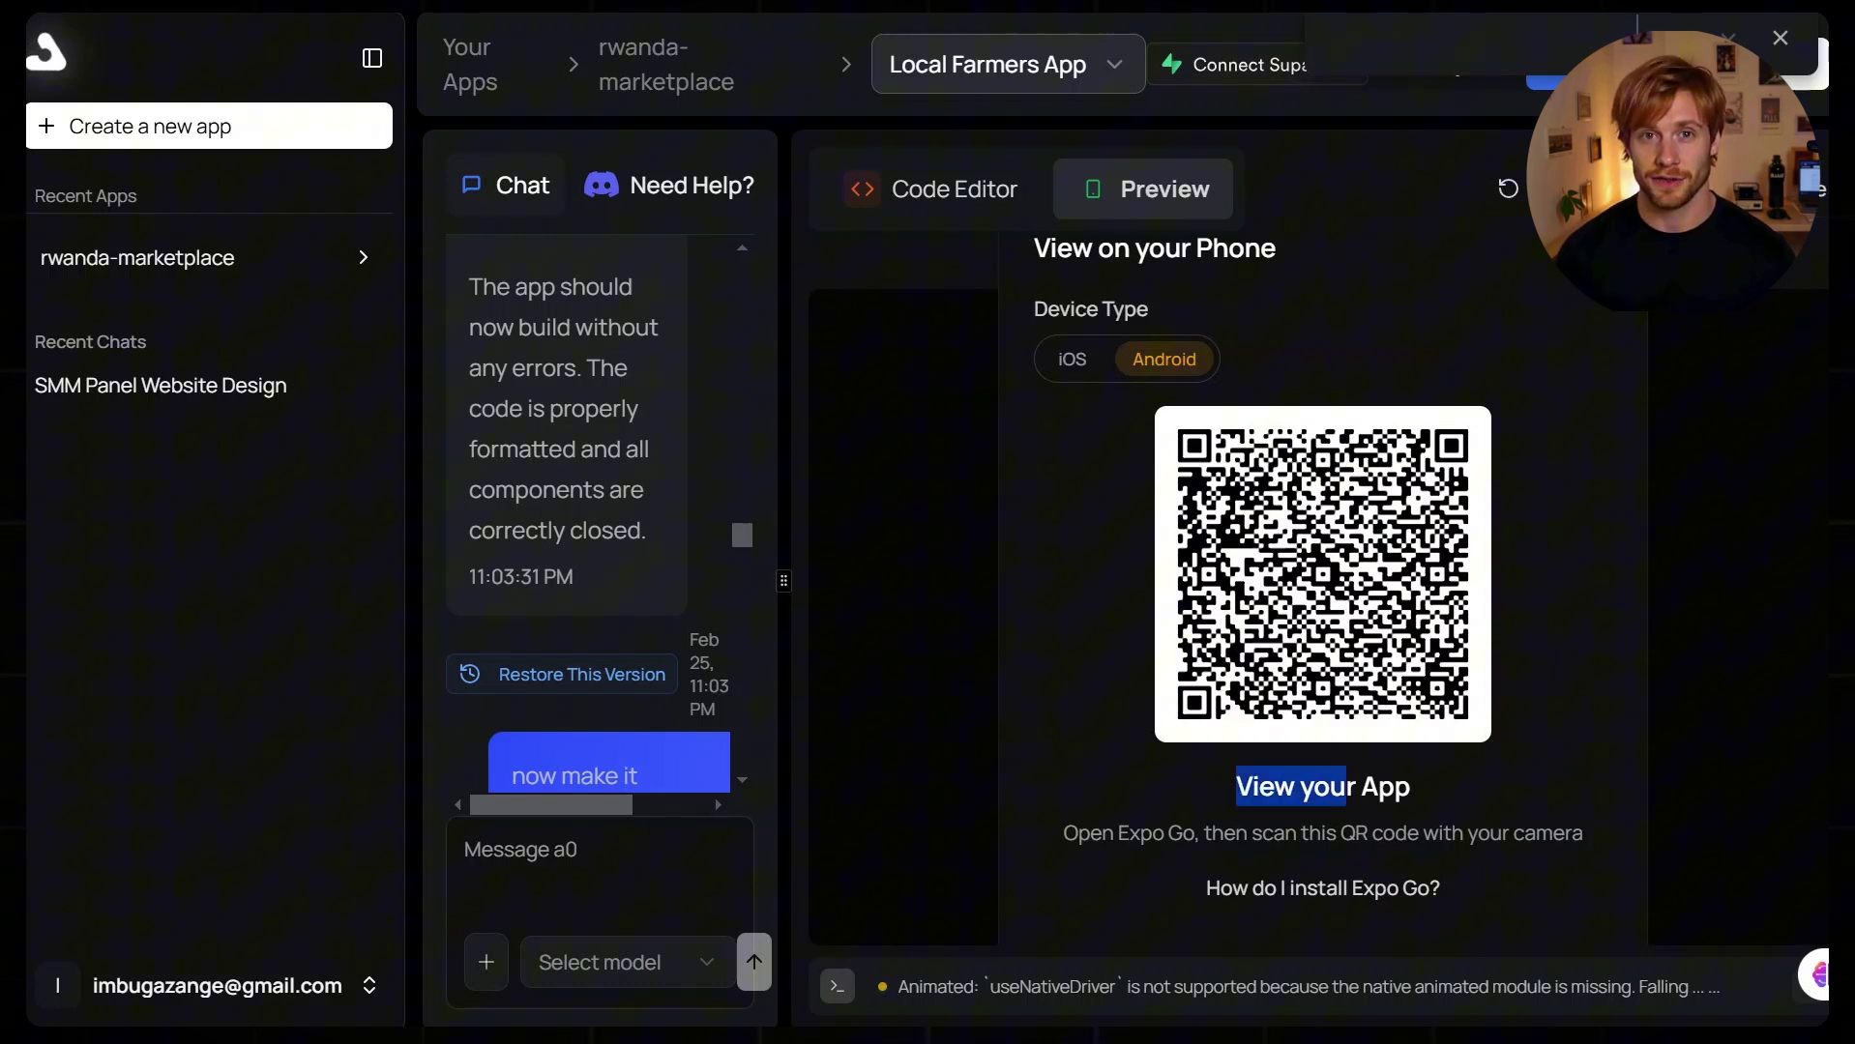
left_click(1061, 774)
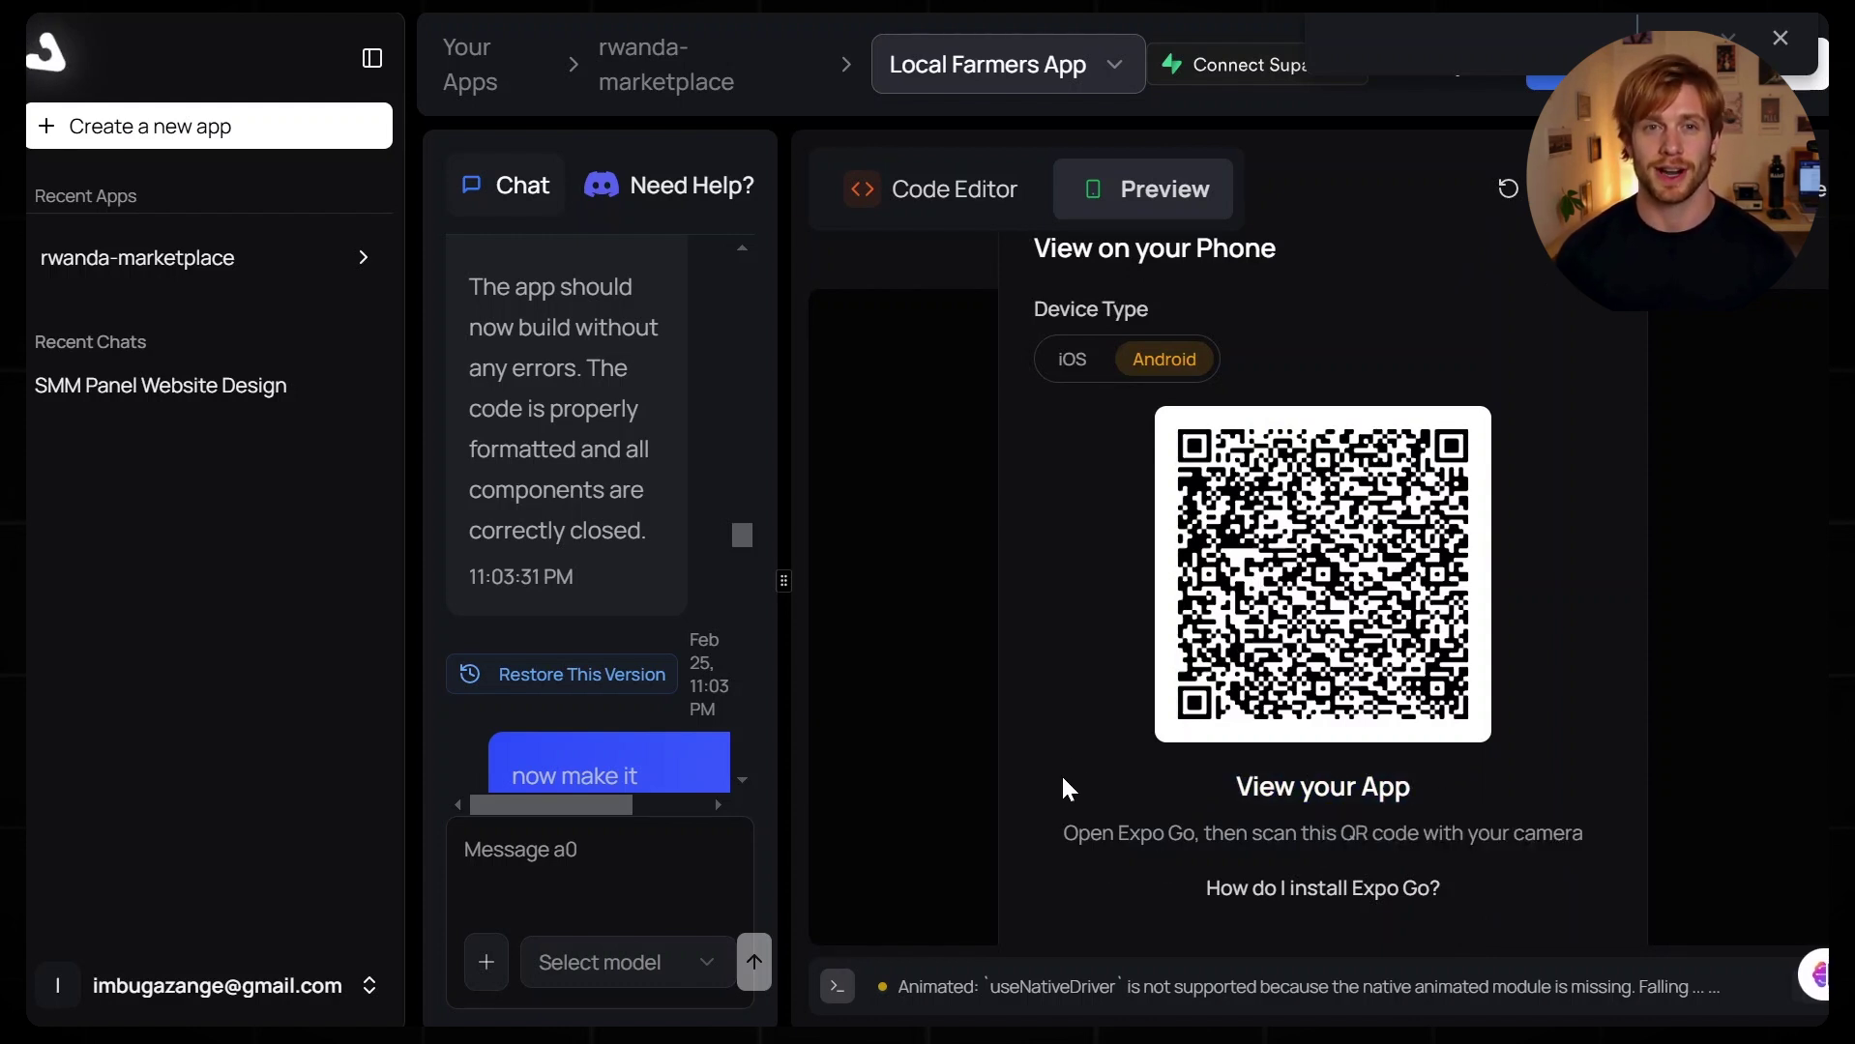
left_click_drag(1276, 255, 999, 252)
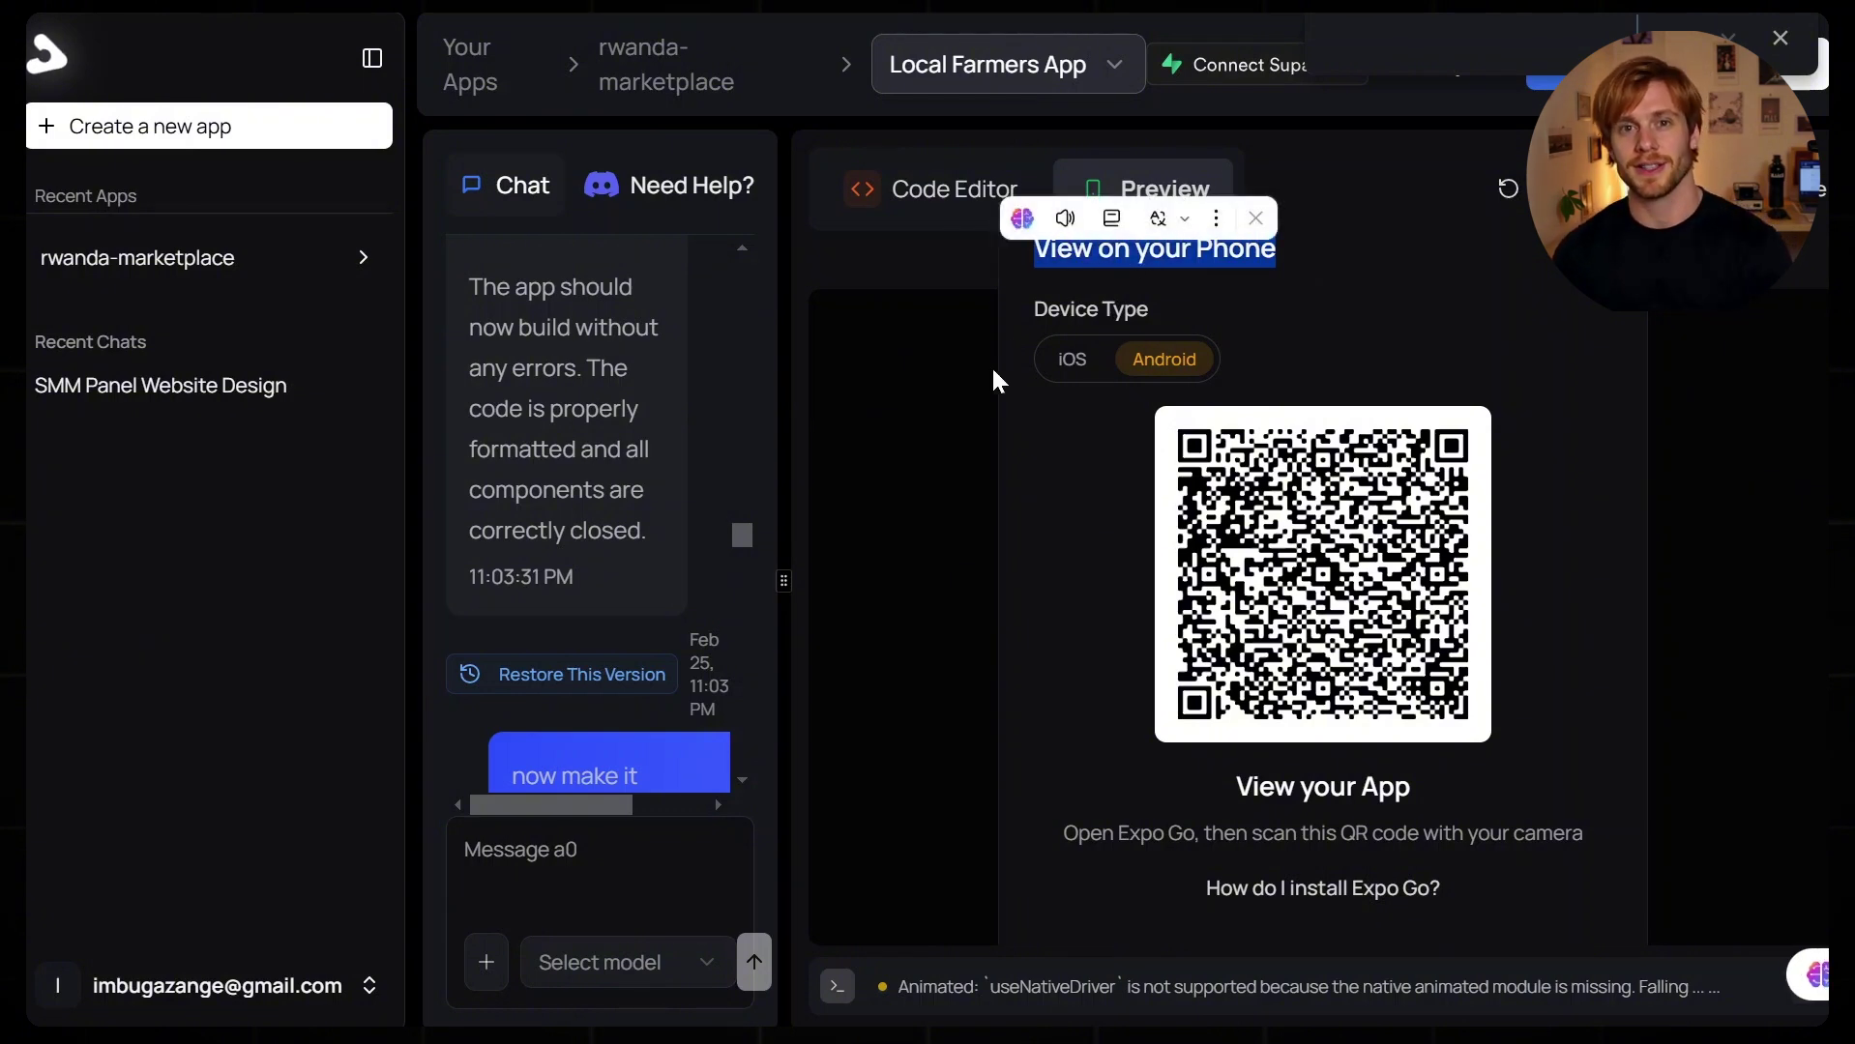
left_click(1003, 490)
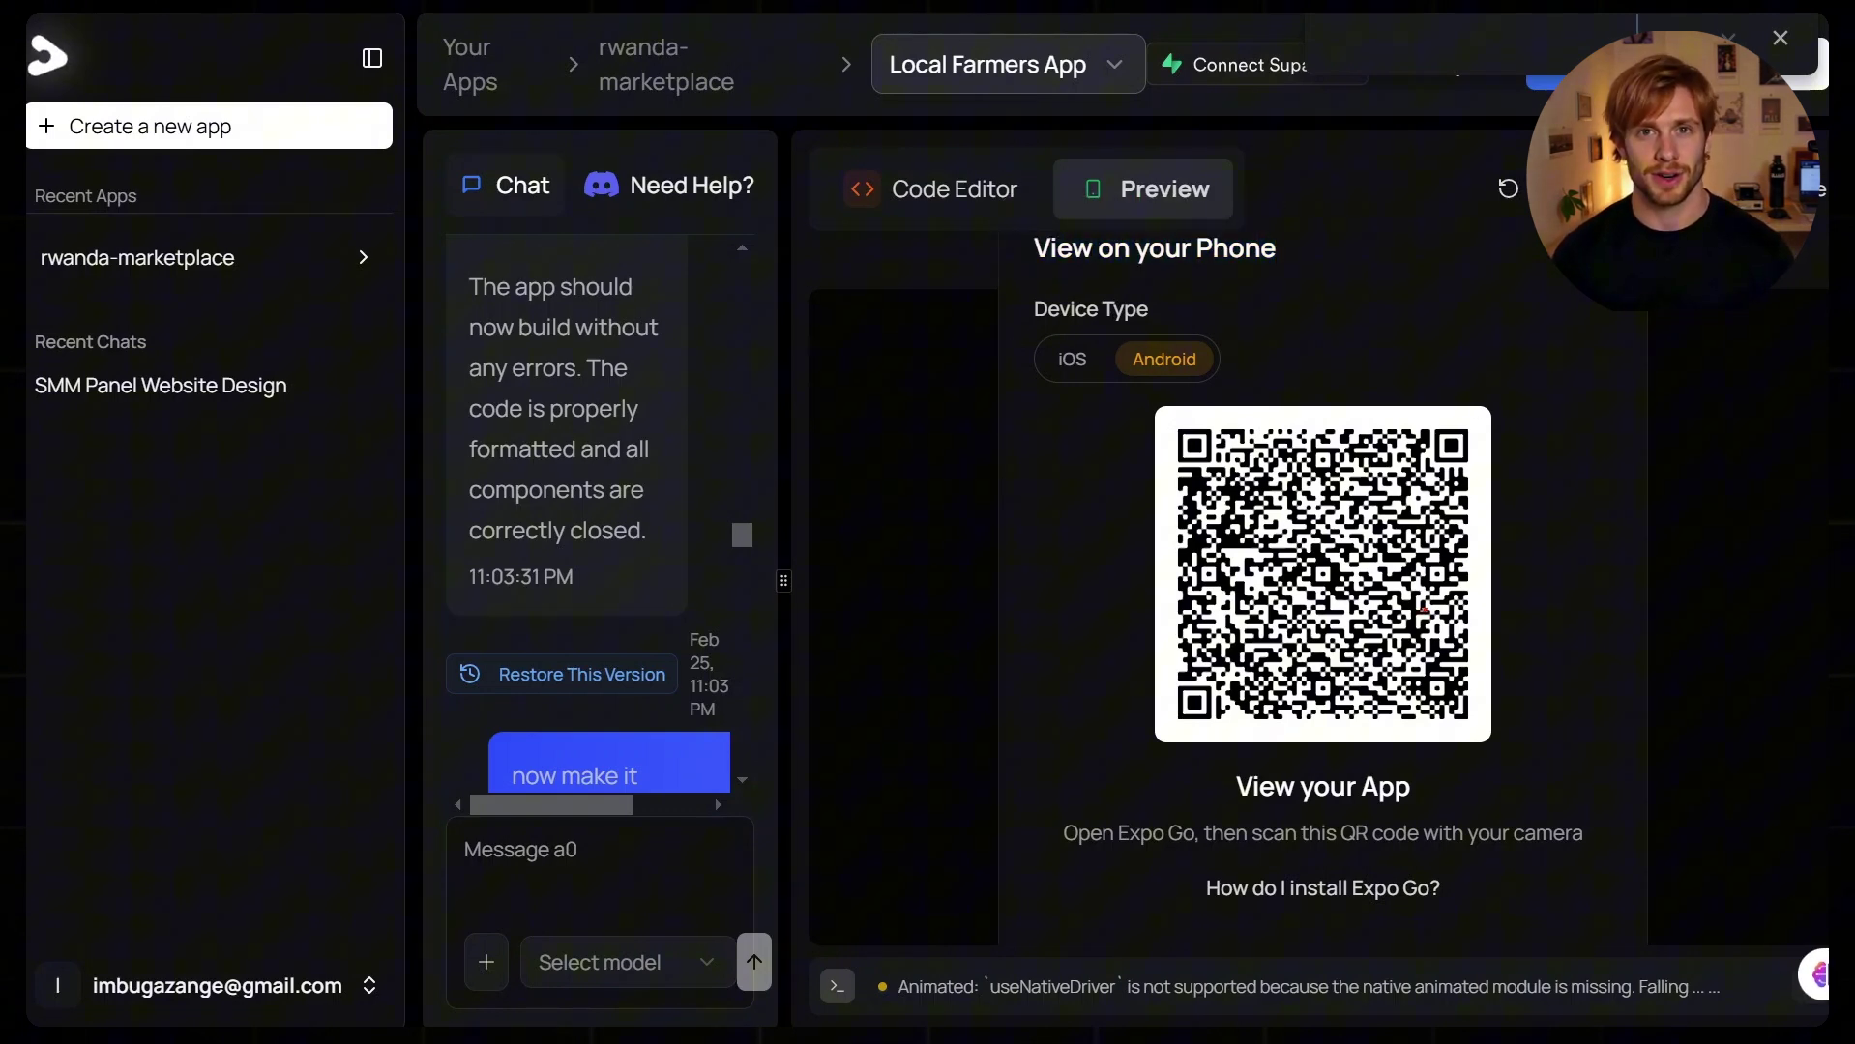
left_click(1814, 189)
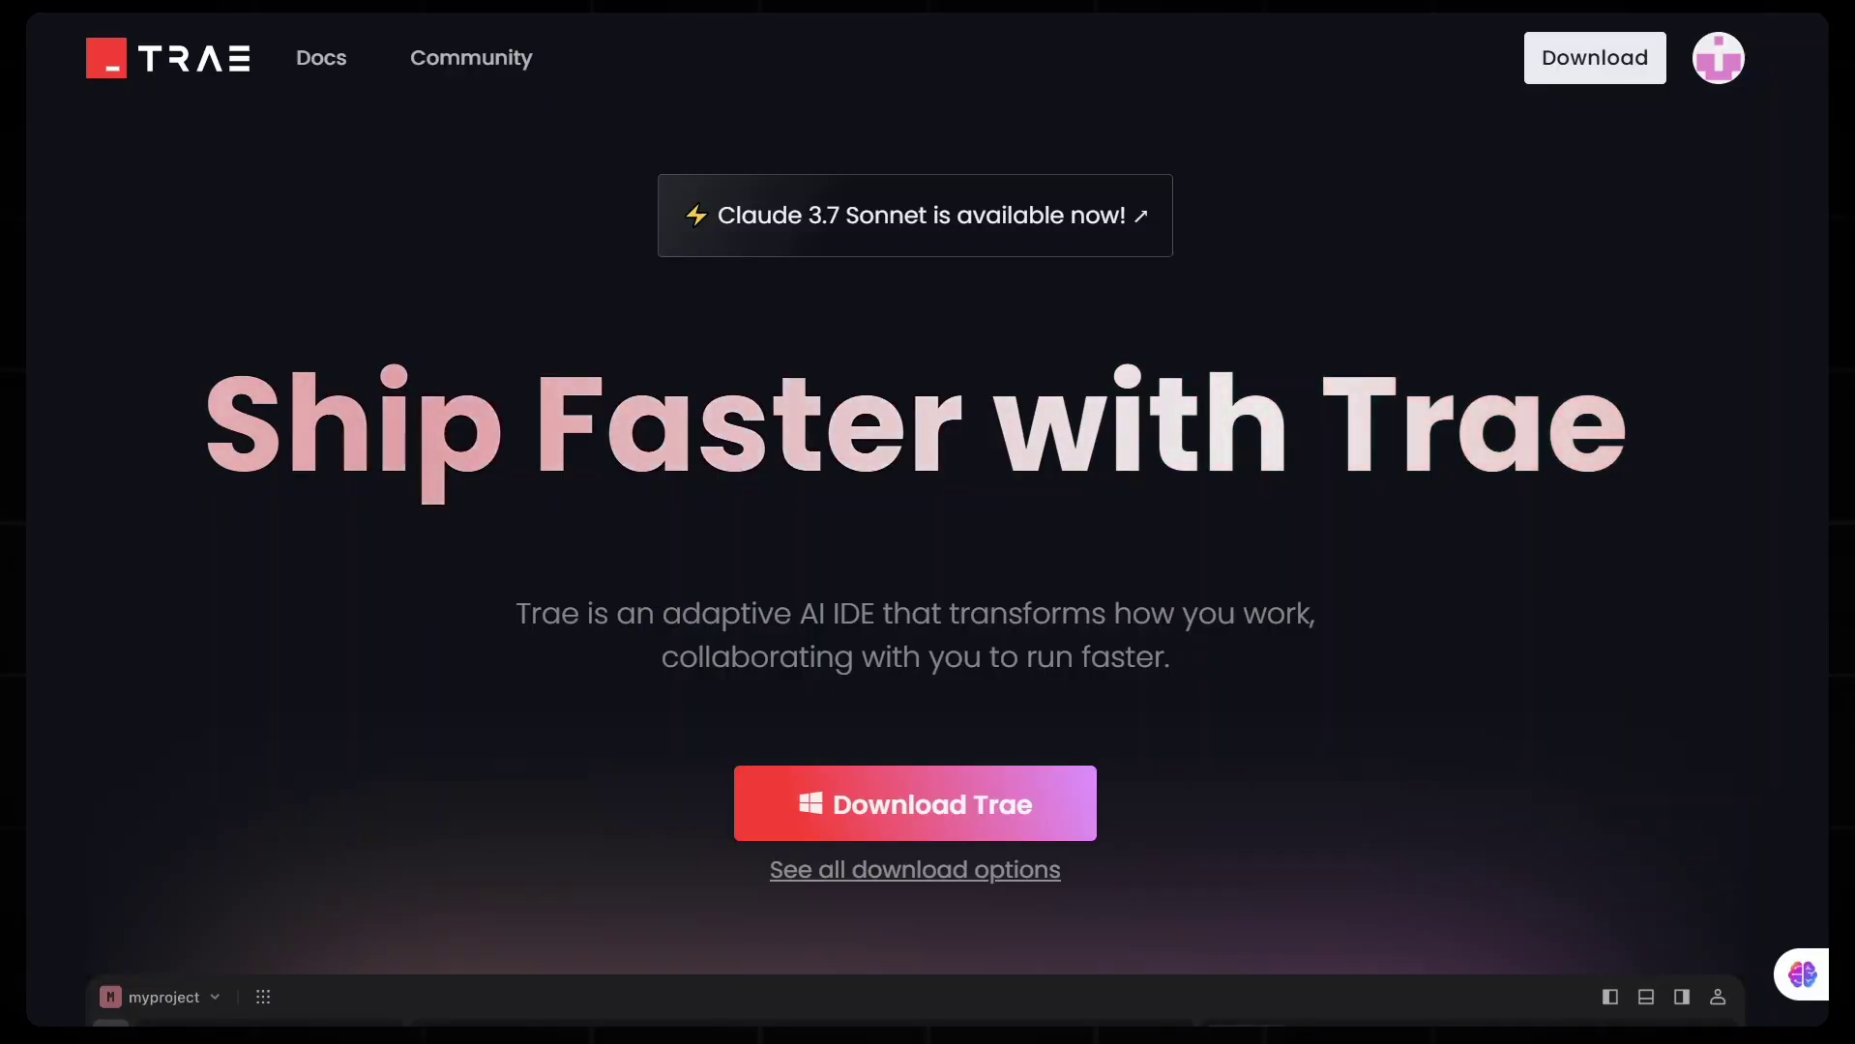
scroll(364, 580, "down", 3)
scroll(364, 580, "up", 3)
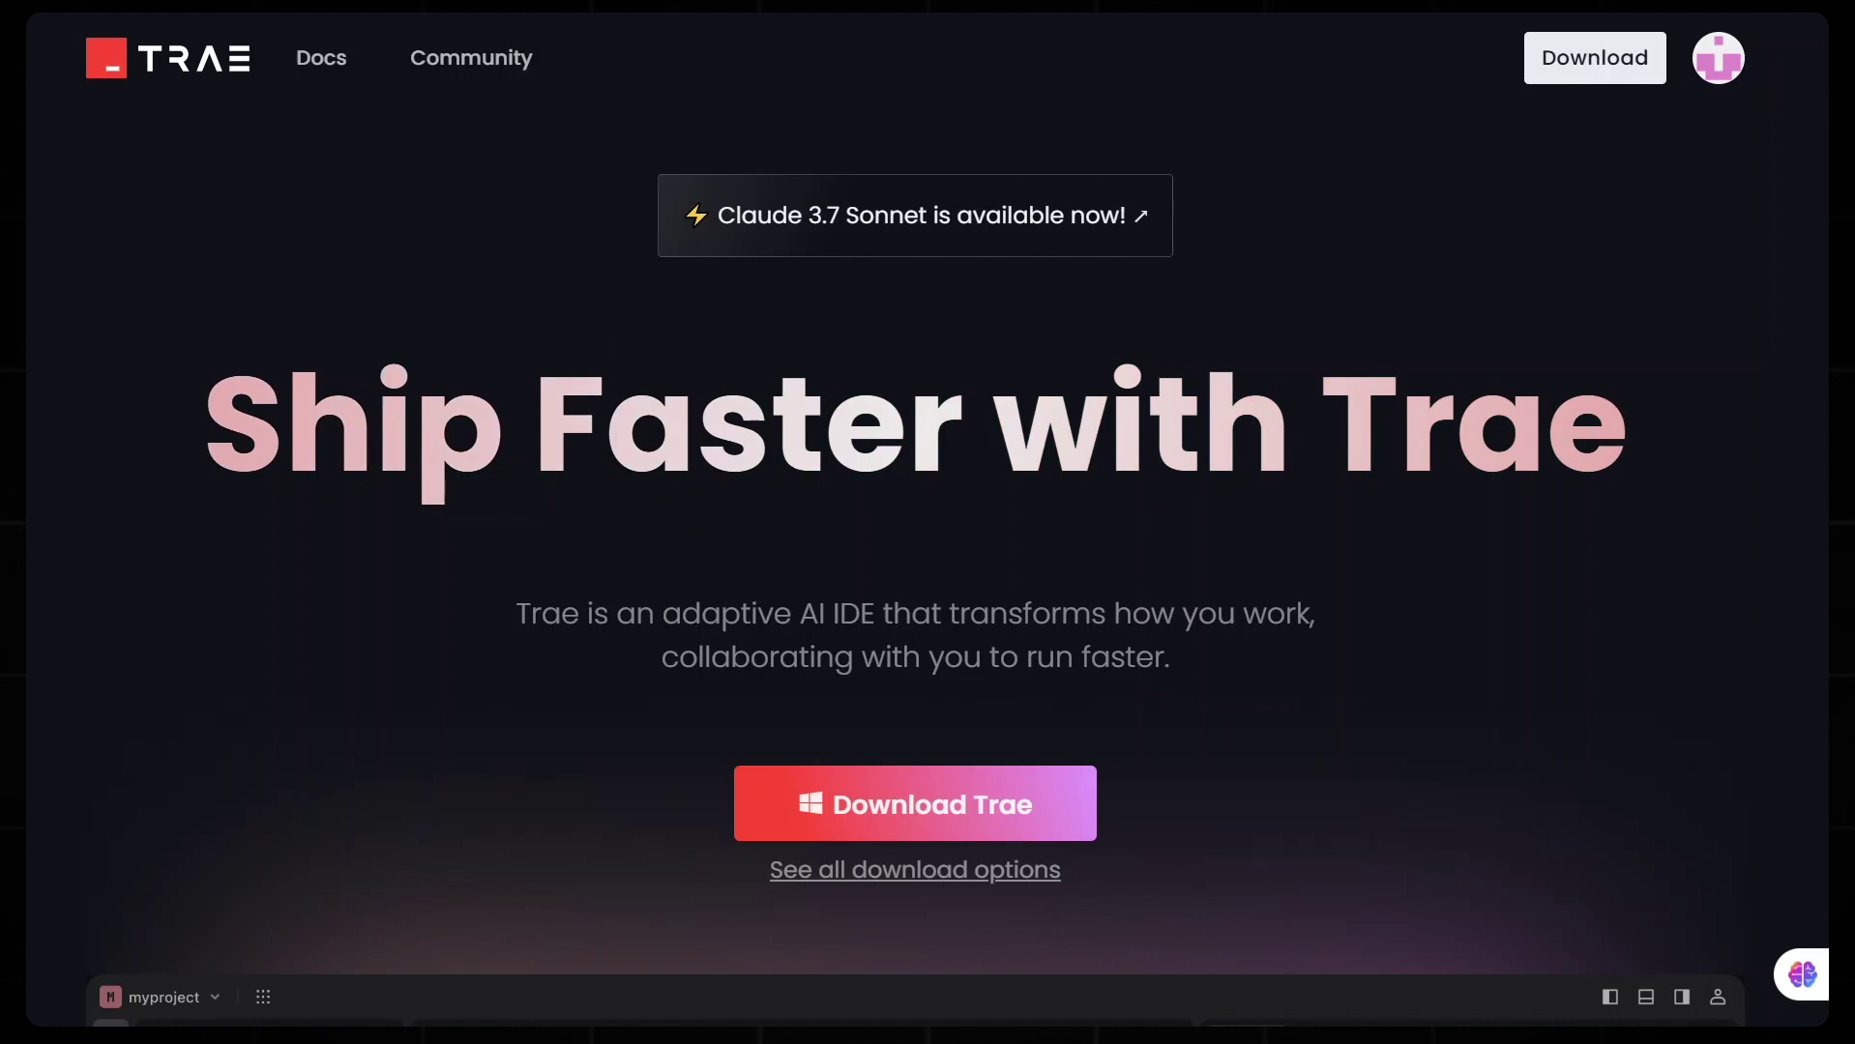
scroll(654, 420, "down", 3)
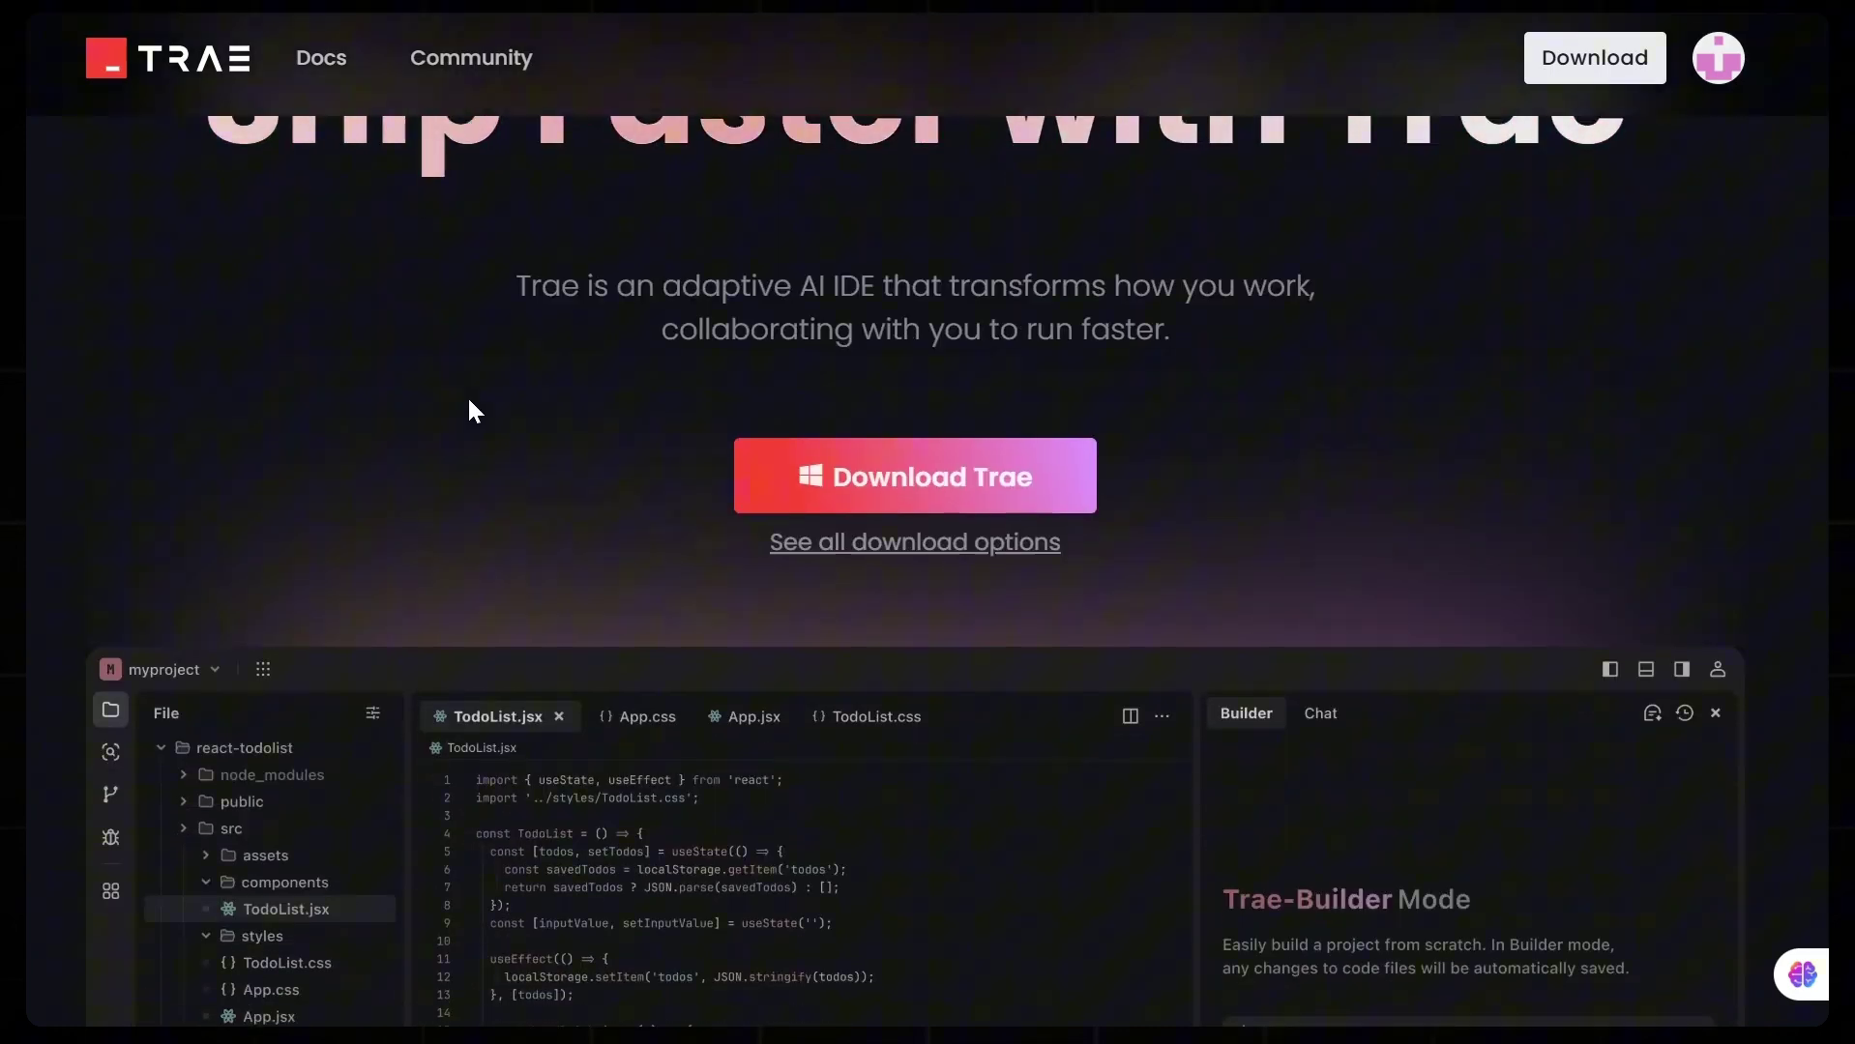
scroll(466, 410, "down", 1)
scroll(466, 410, "down", 1)
scroll(464, 410, "up", 1)
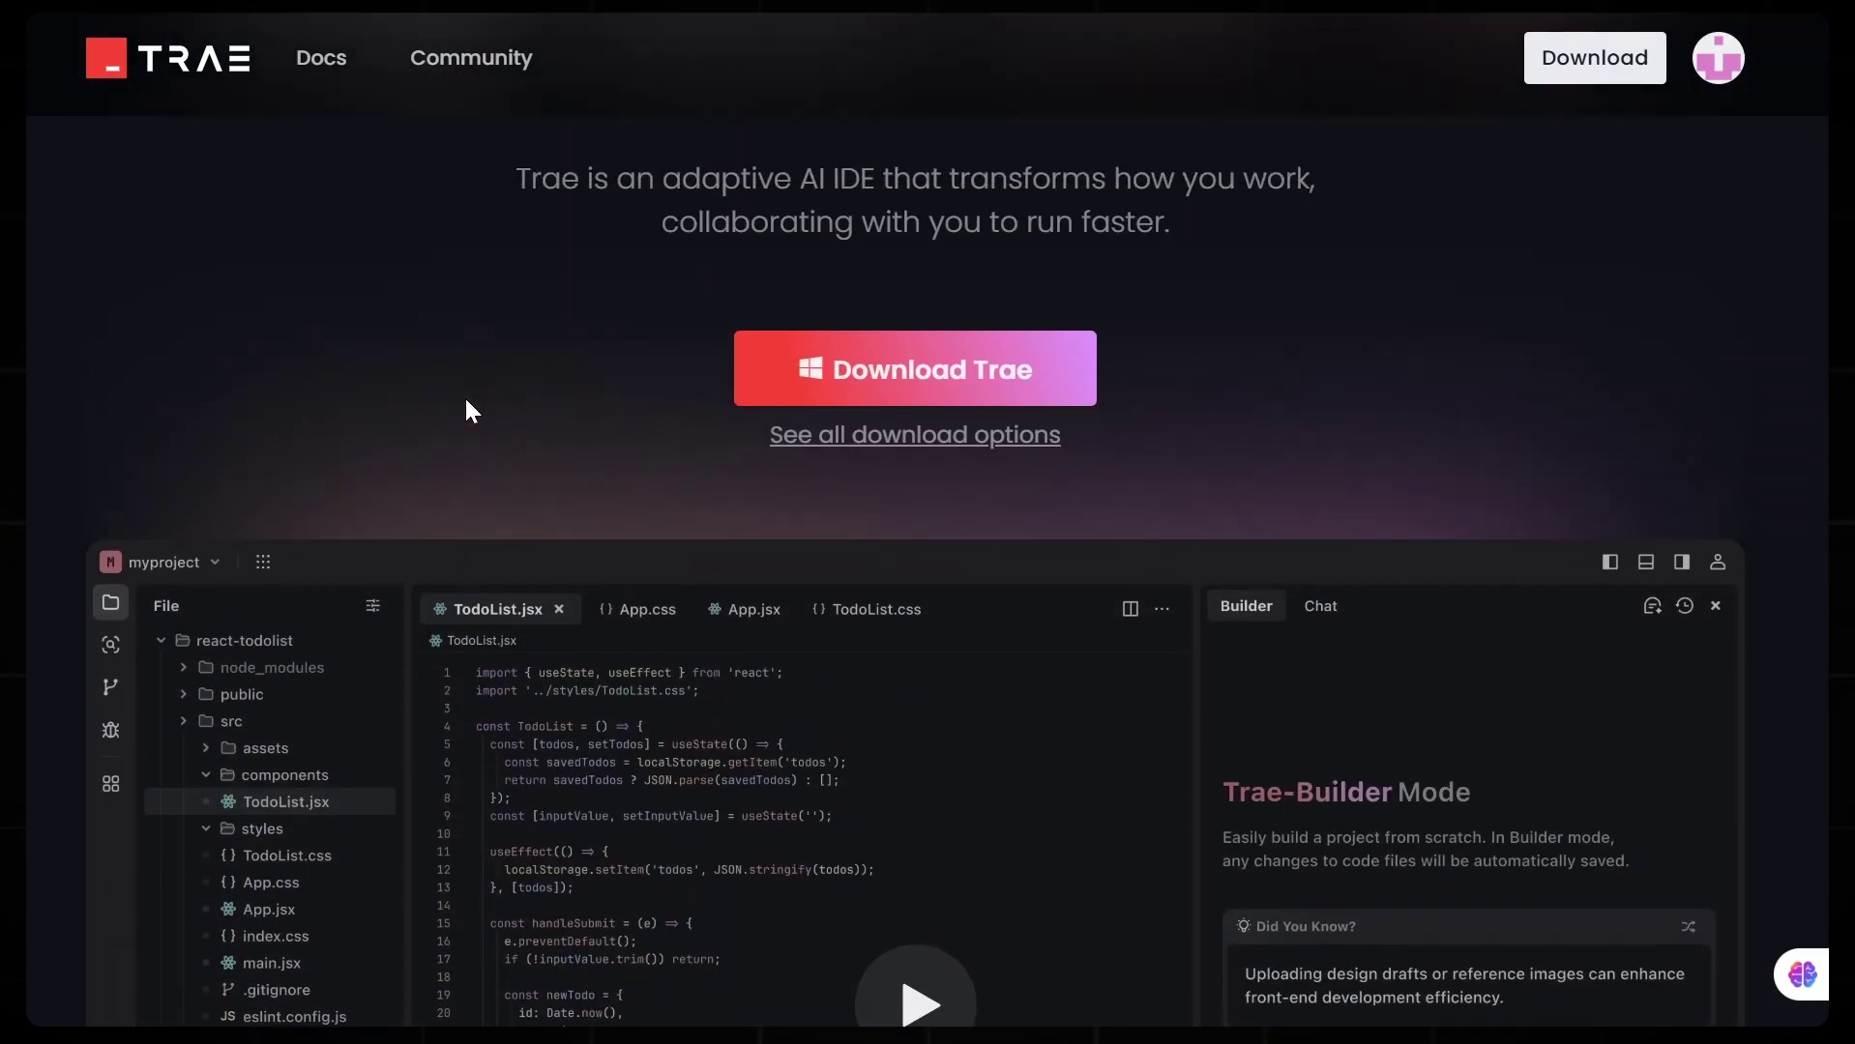
scroll(465, 404, "down", 4)
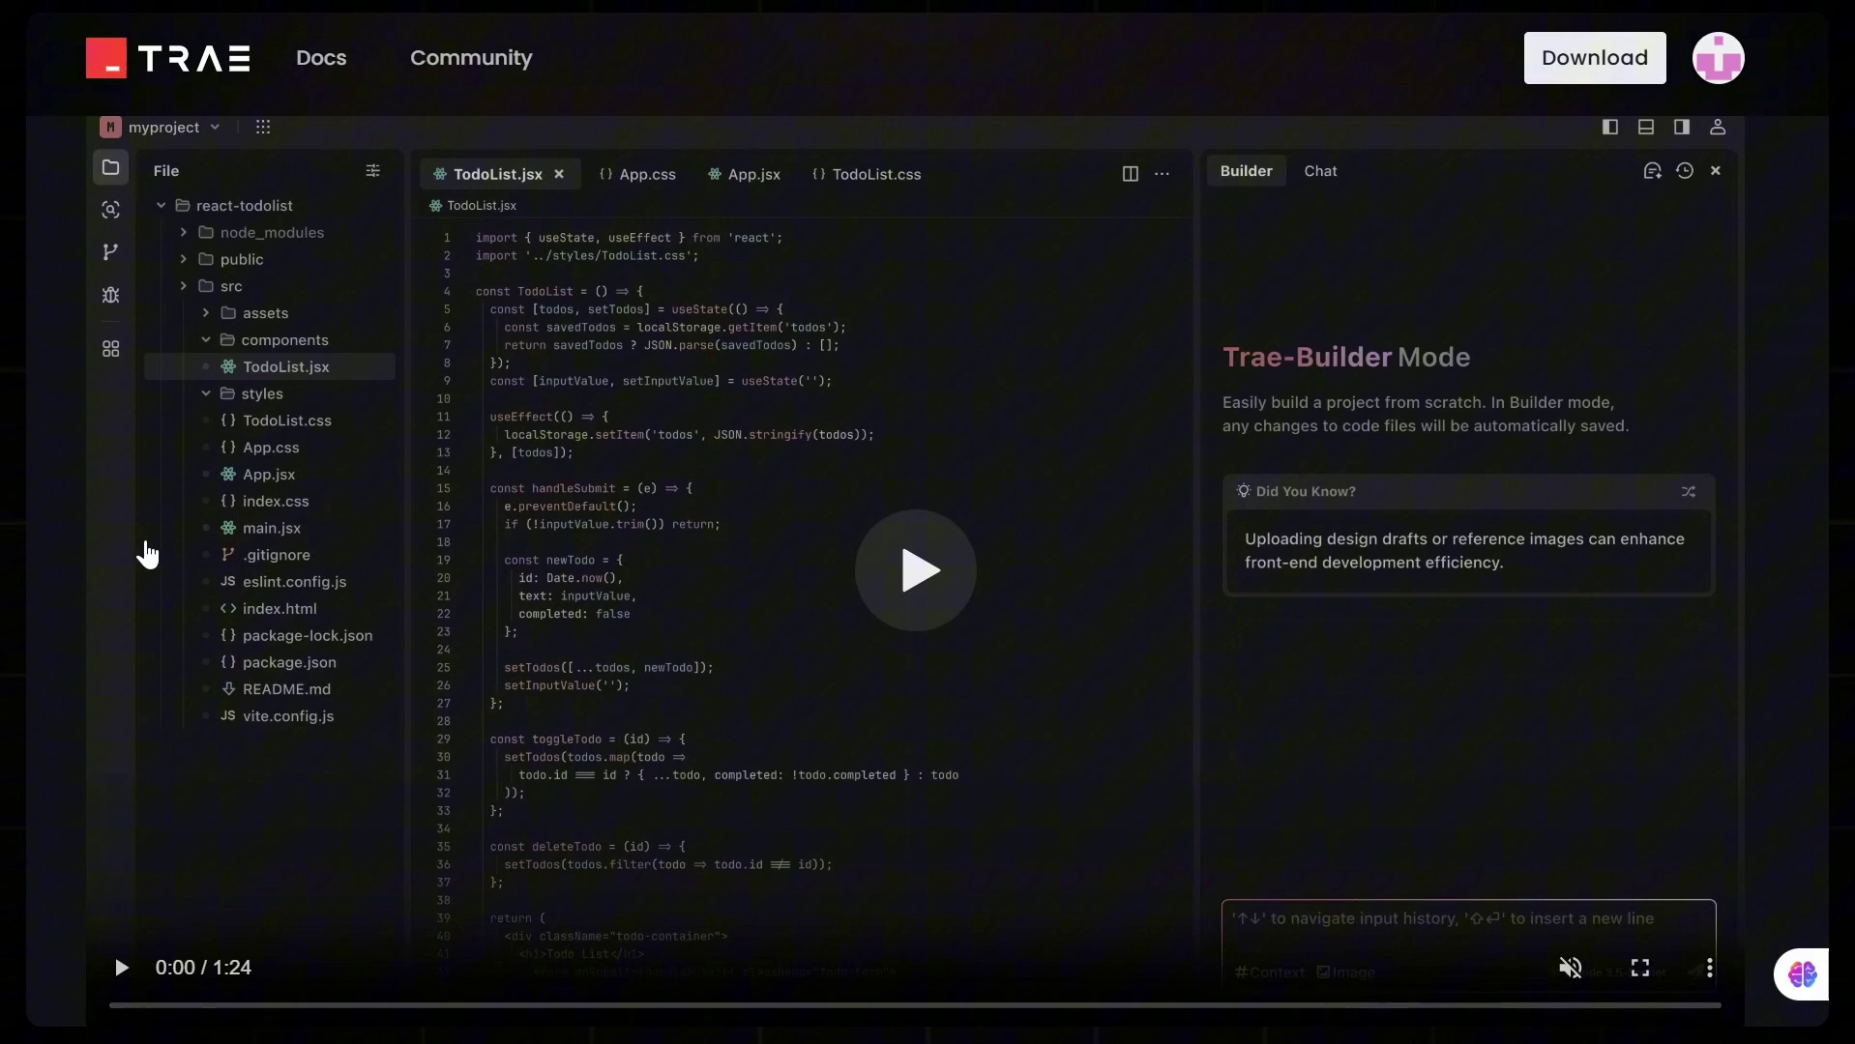
Step: Start playing the Trae IDE demo video on the homepage
left_click(127, 968)
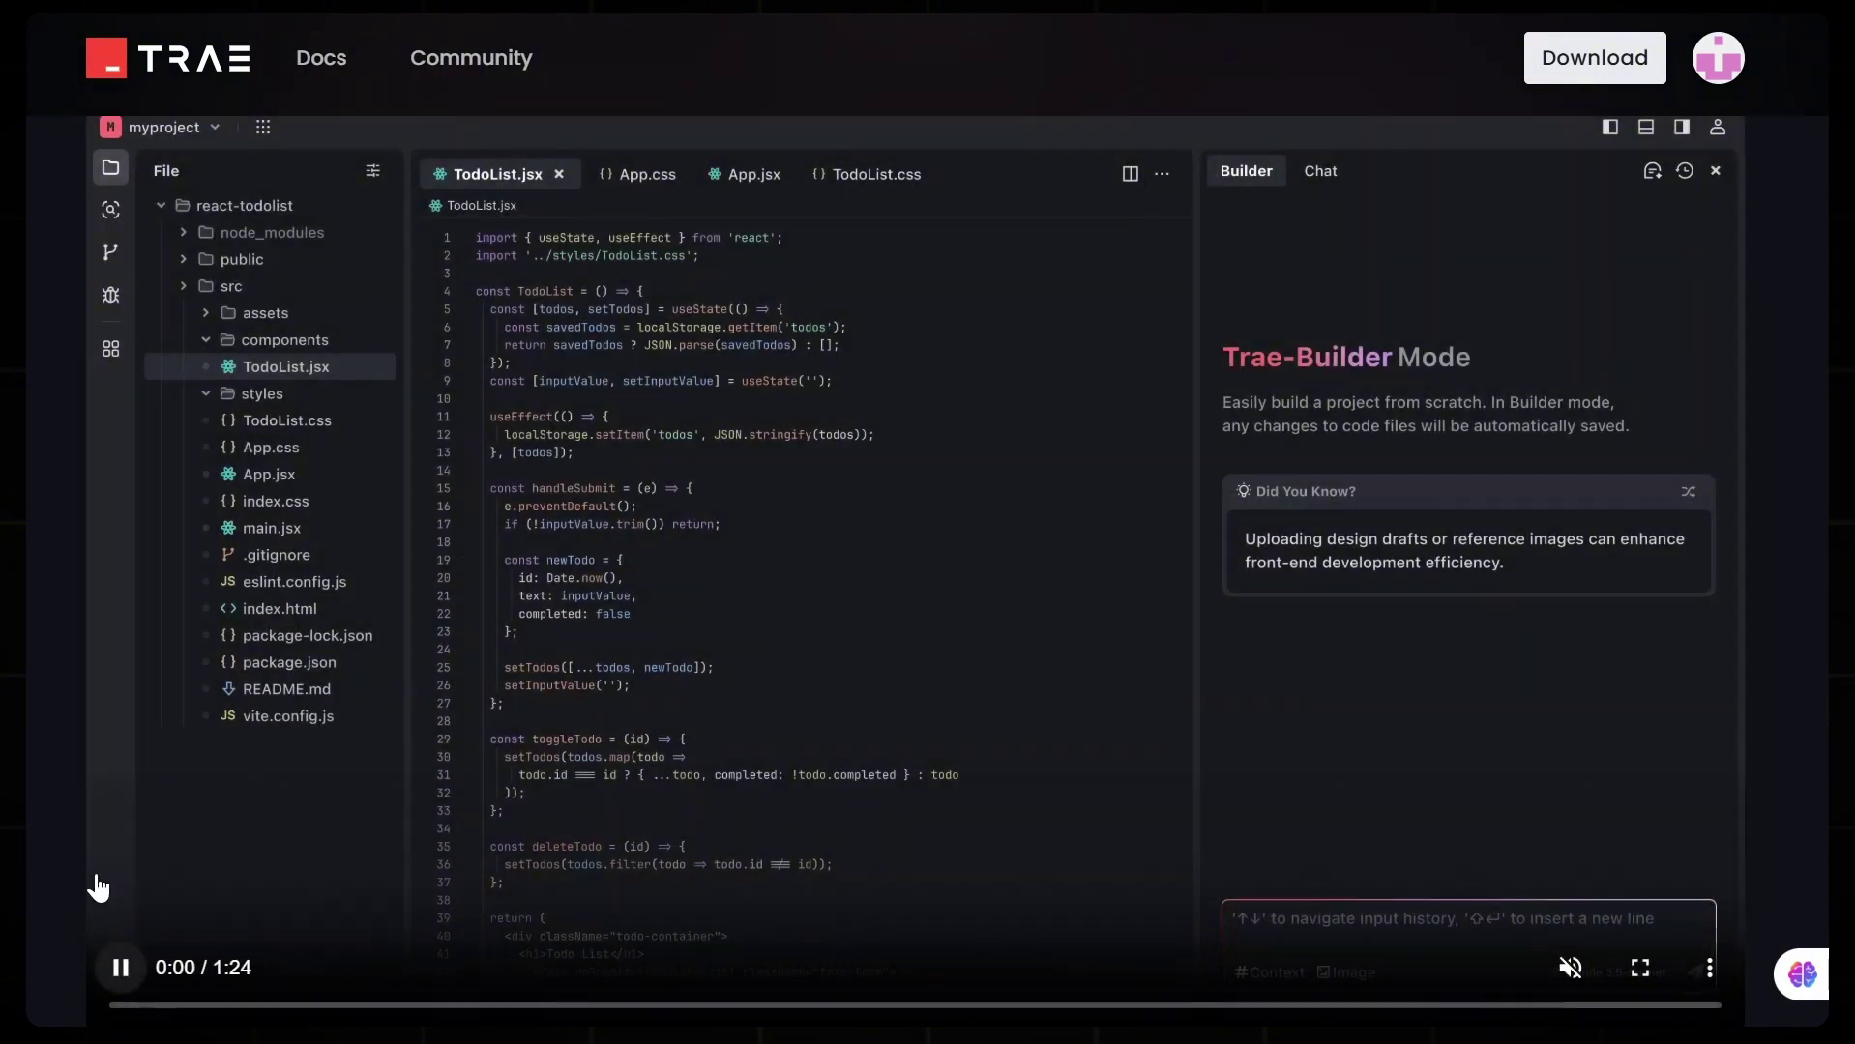
scroll(102, 708, "up", 1)
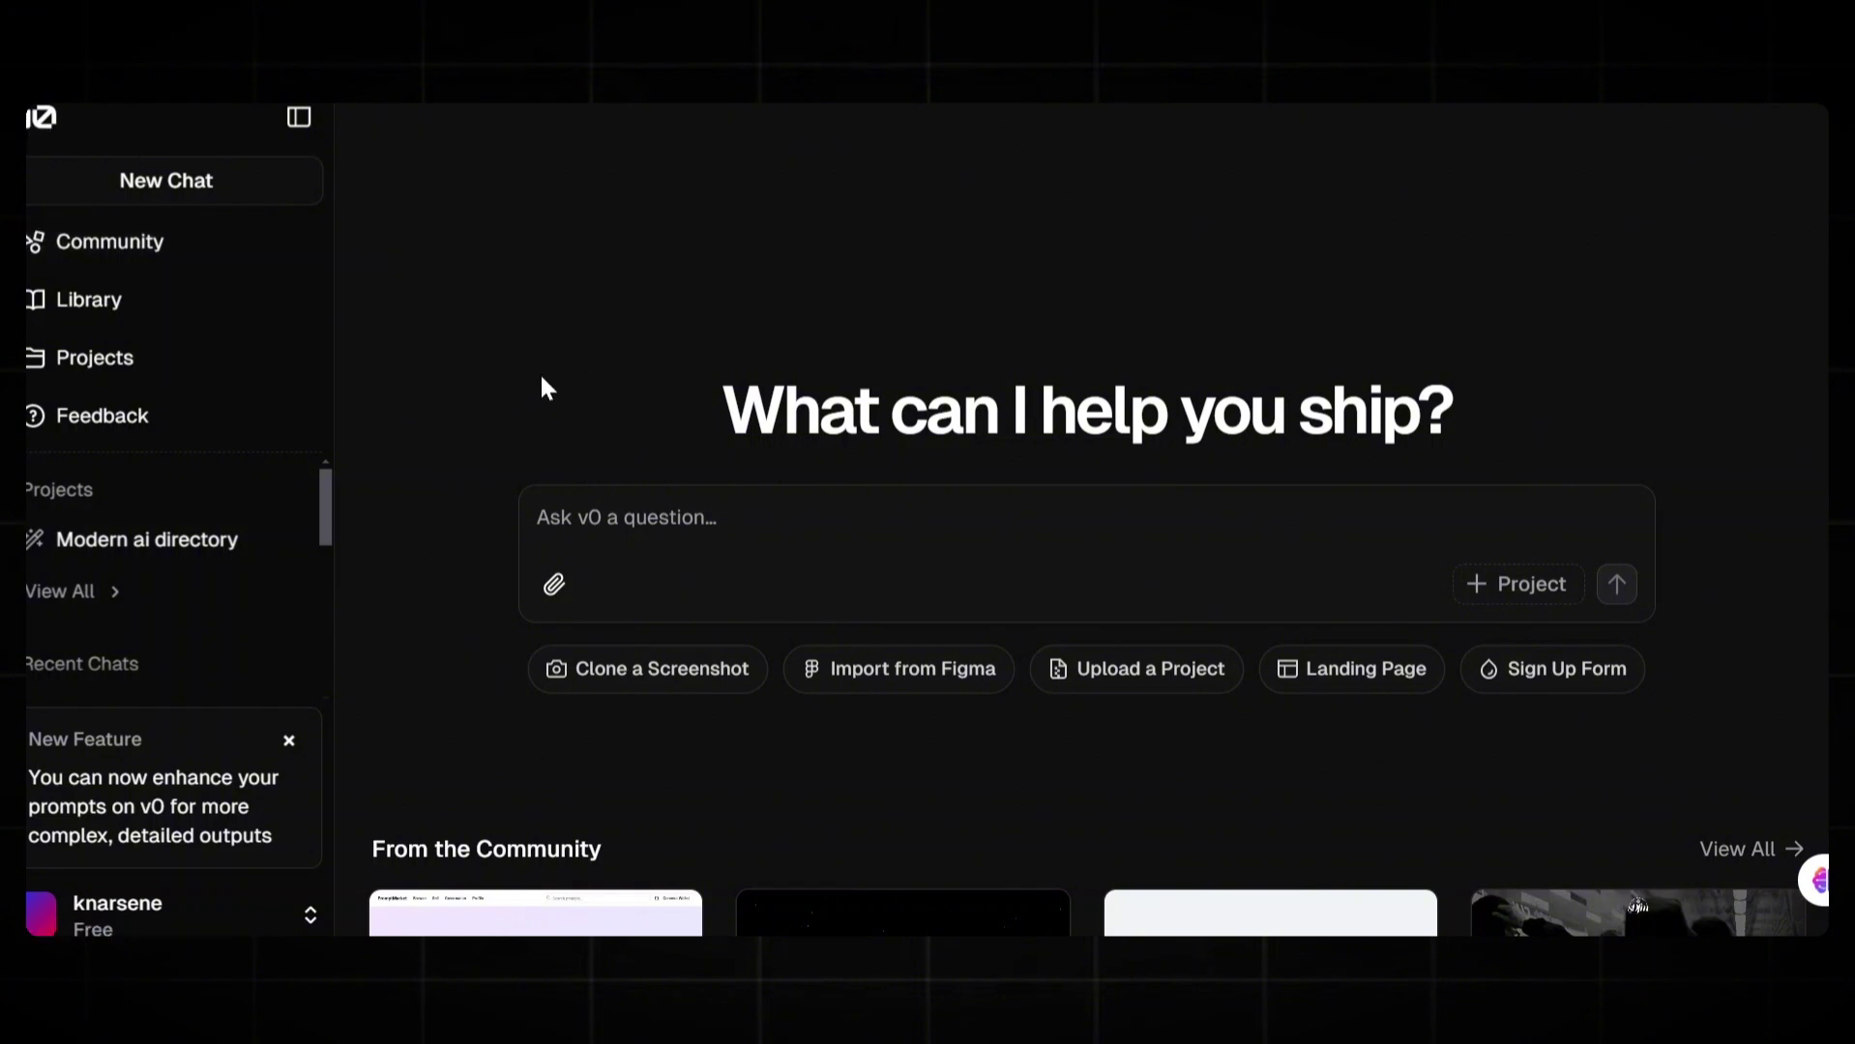
scroll(521, 377, "down", 2)
scroll(471, 372, "down", 2)
scroll(444, 380, "down", 1)
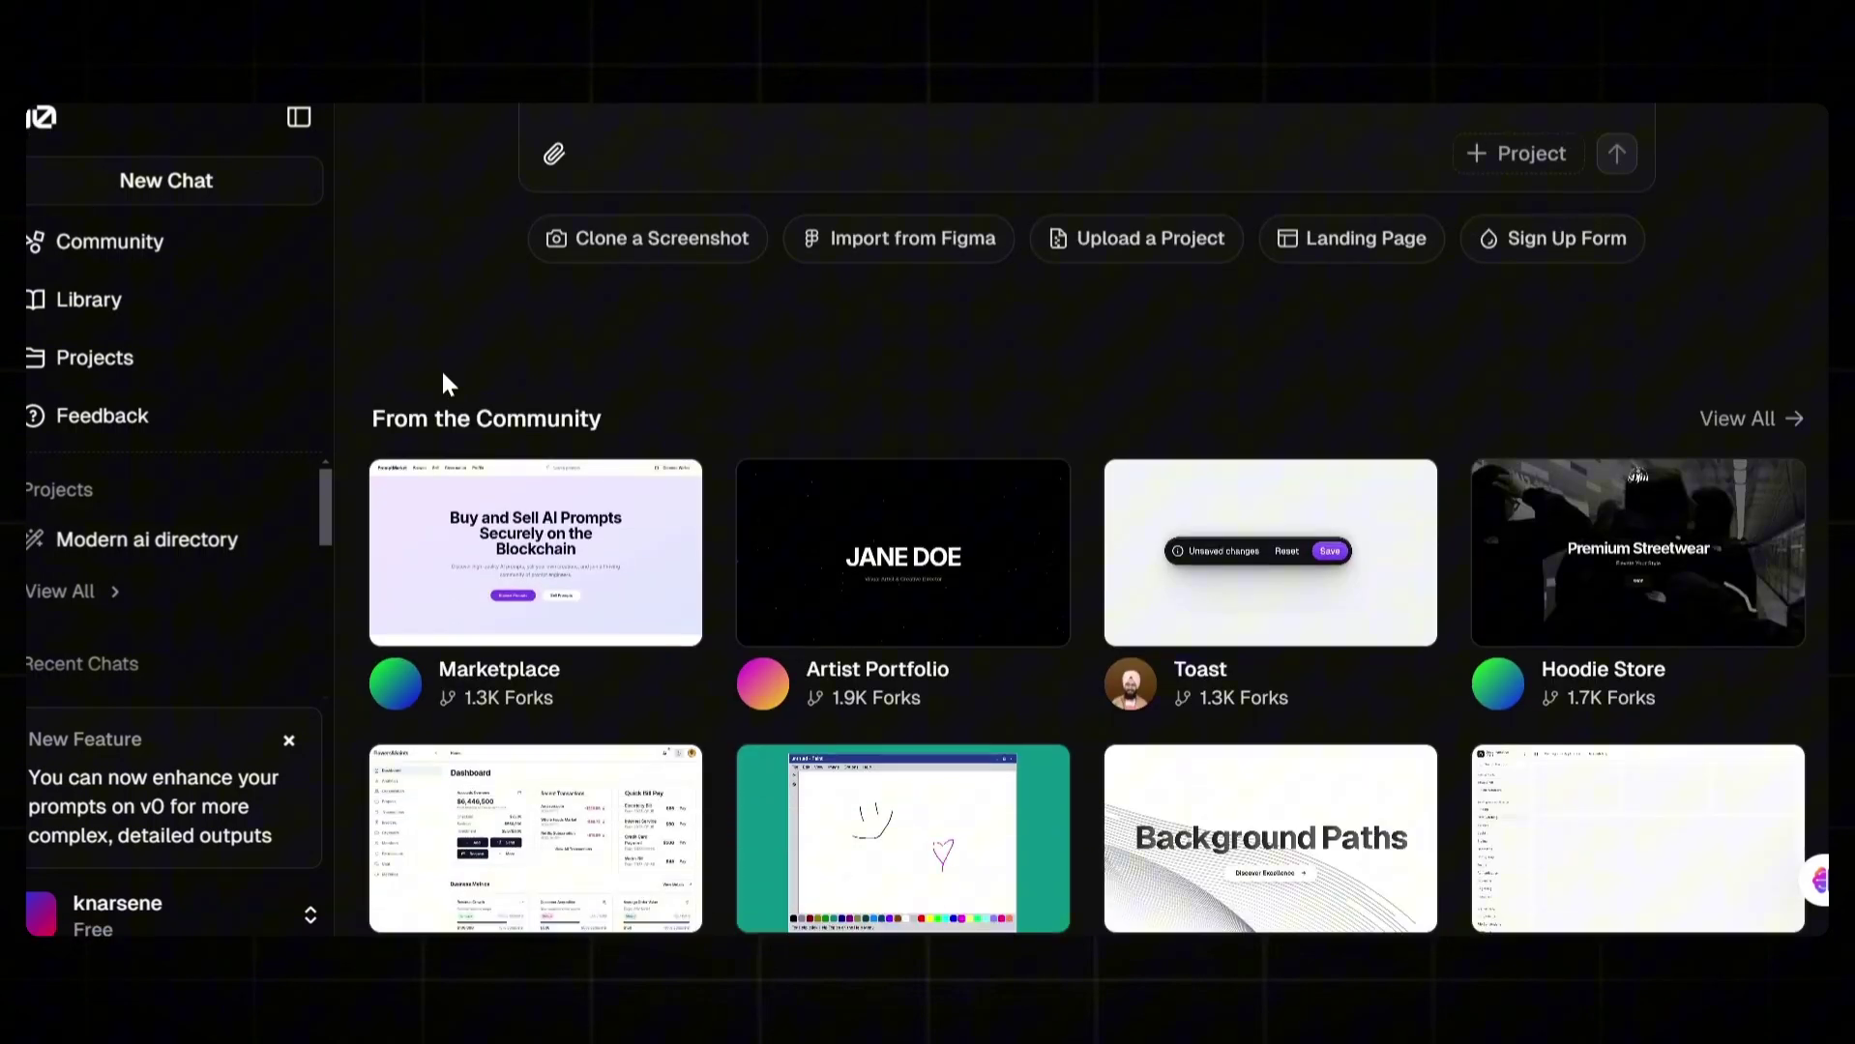
scroll(444, 383, "up", 2)
scroll(444, 383, "up", 2)
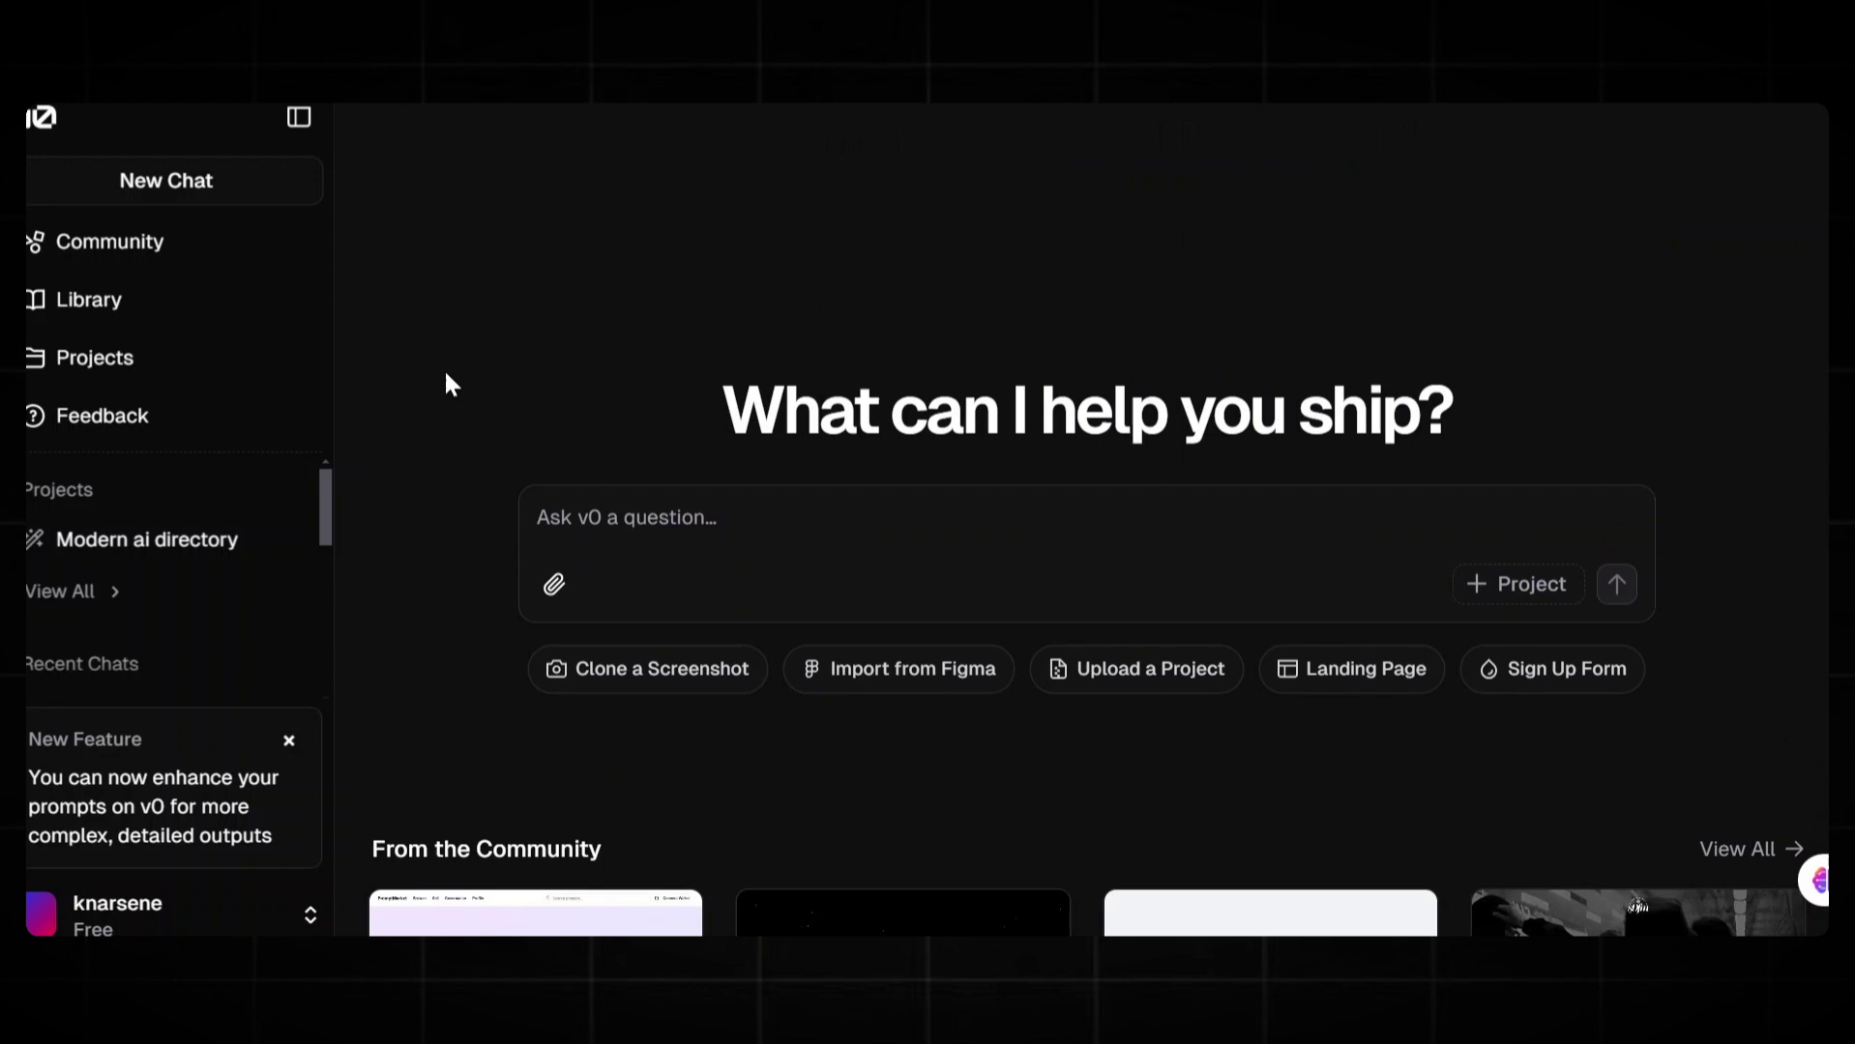
Step: Collapse the v0 sidebar to icons only before browsing community templates
left_click(296, 118)
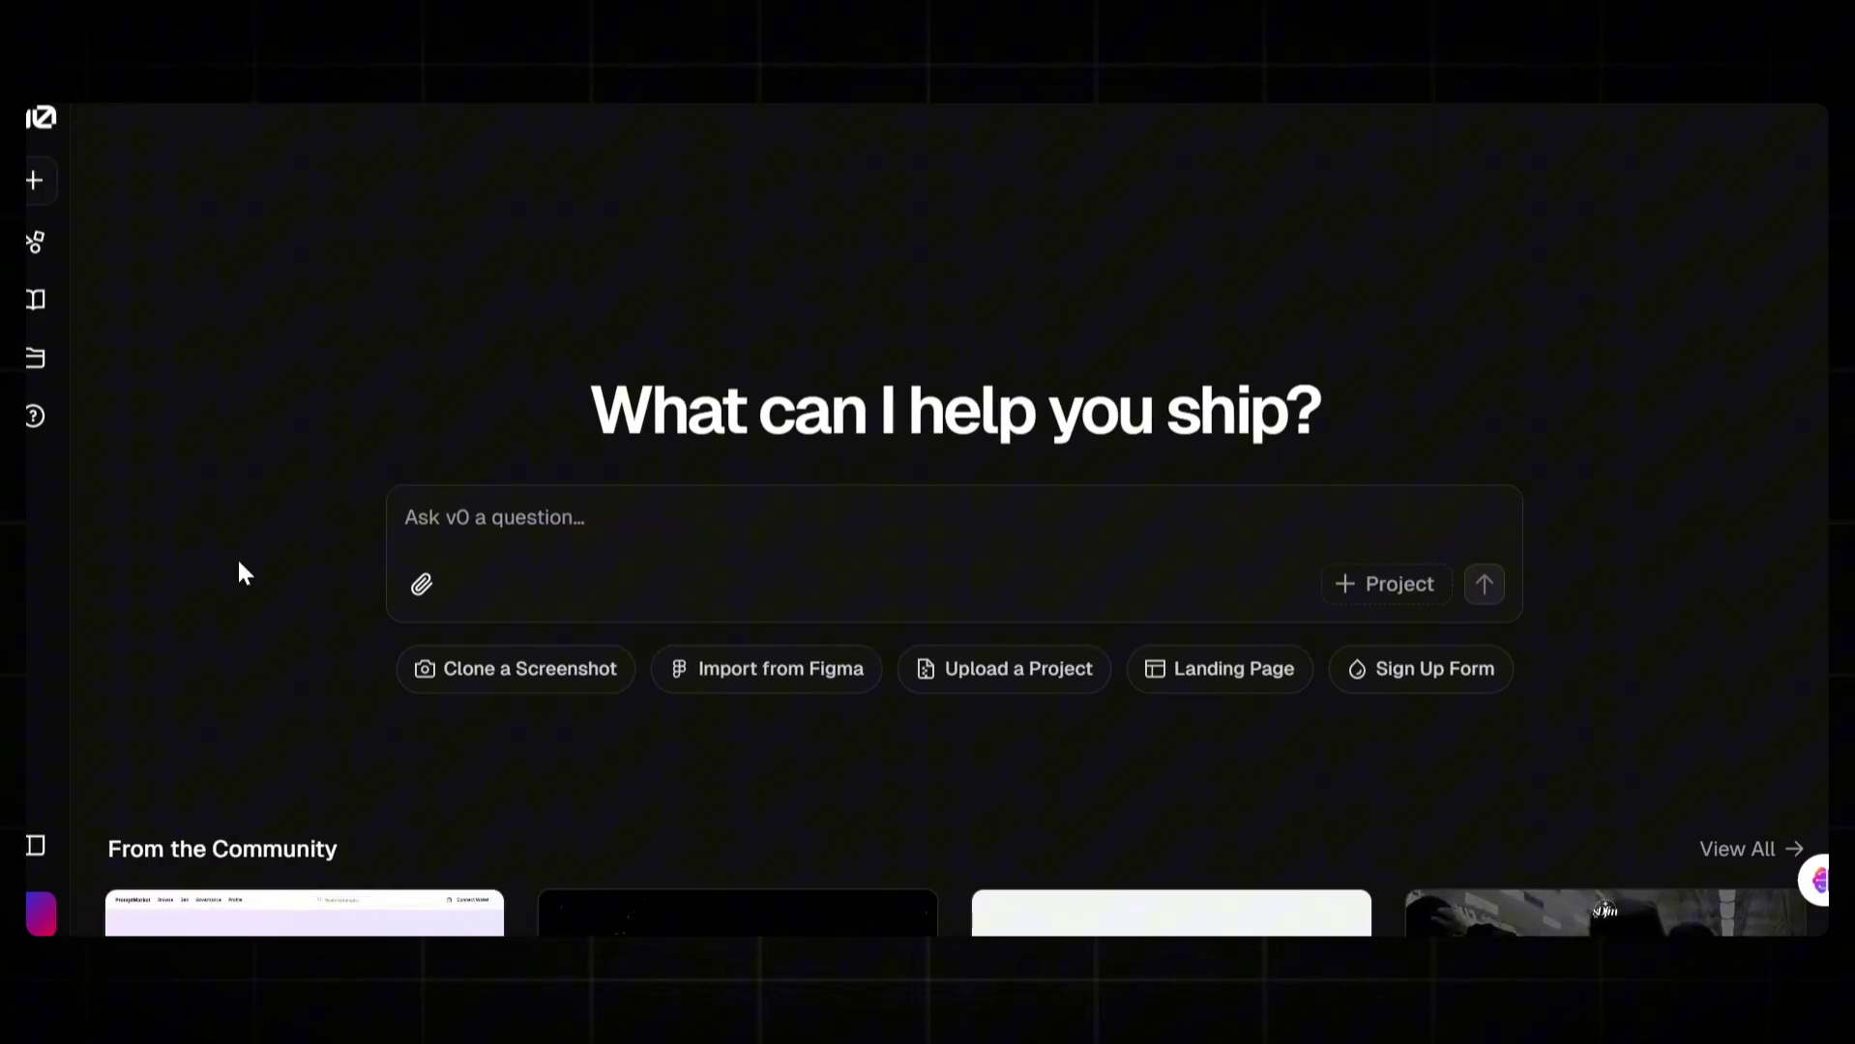
scroll(294, 558, "down", 2)
scroll(294, 559, "up", 2)
scroll(669, 464, "down", 2)
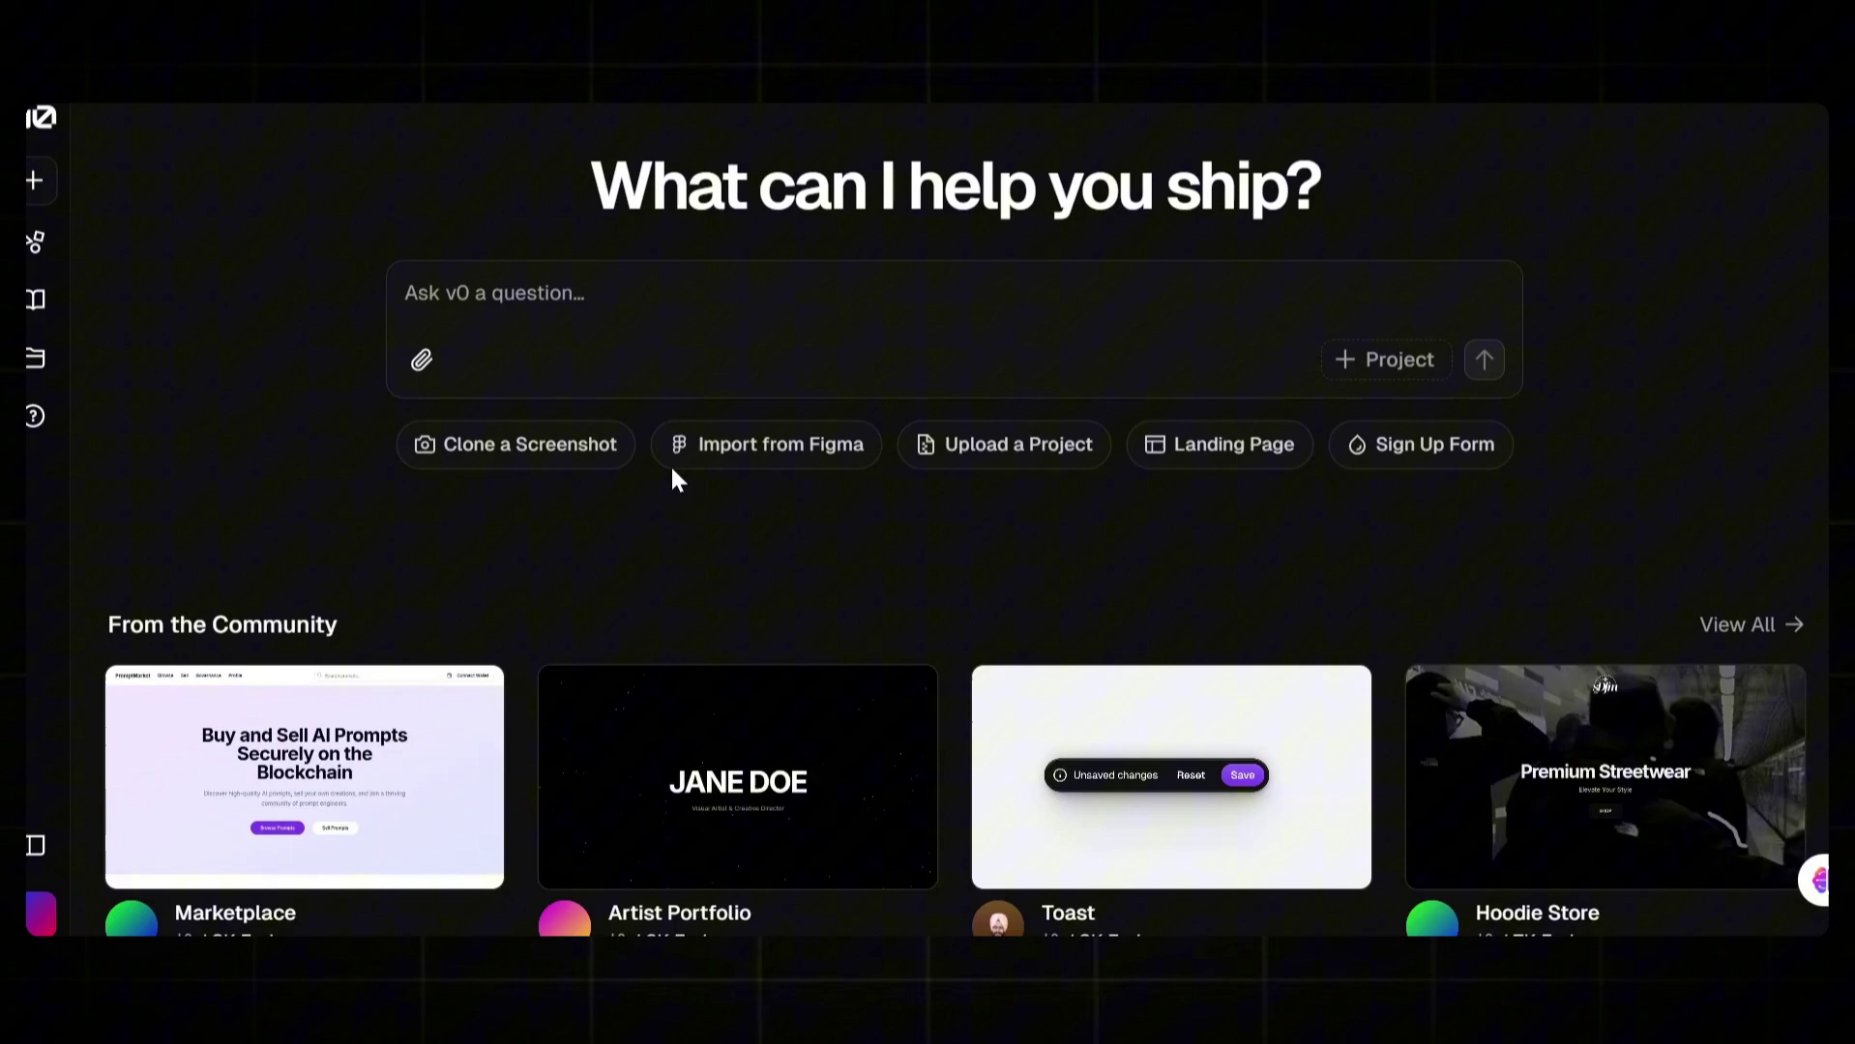
scroll(591, 456, "down", 1)
scroll(602, 489, "down", 1)
scroll(601, 489, "down", 1)
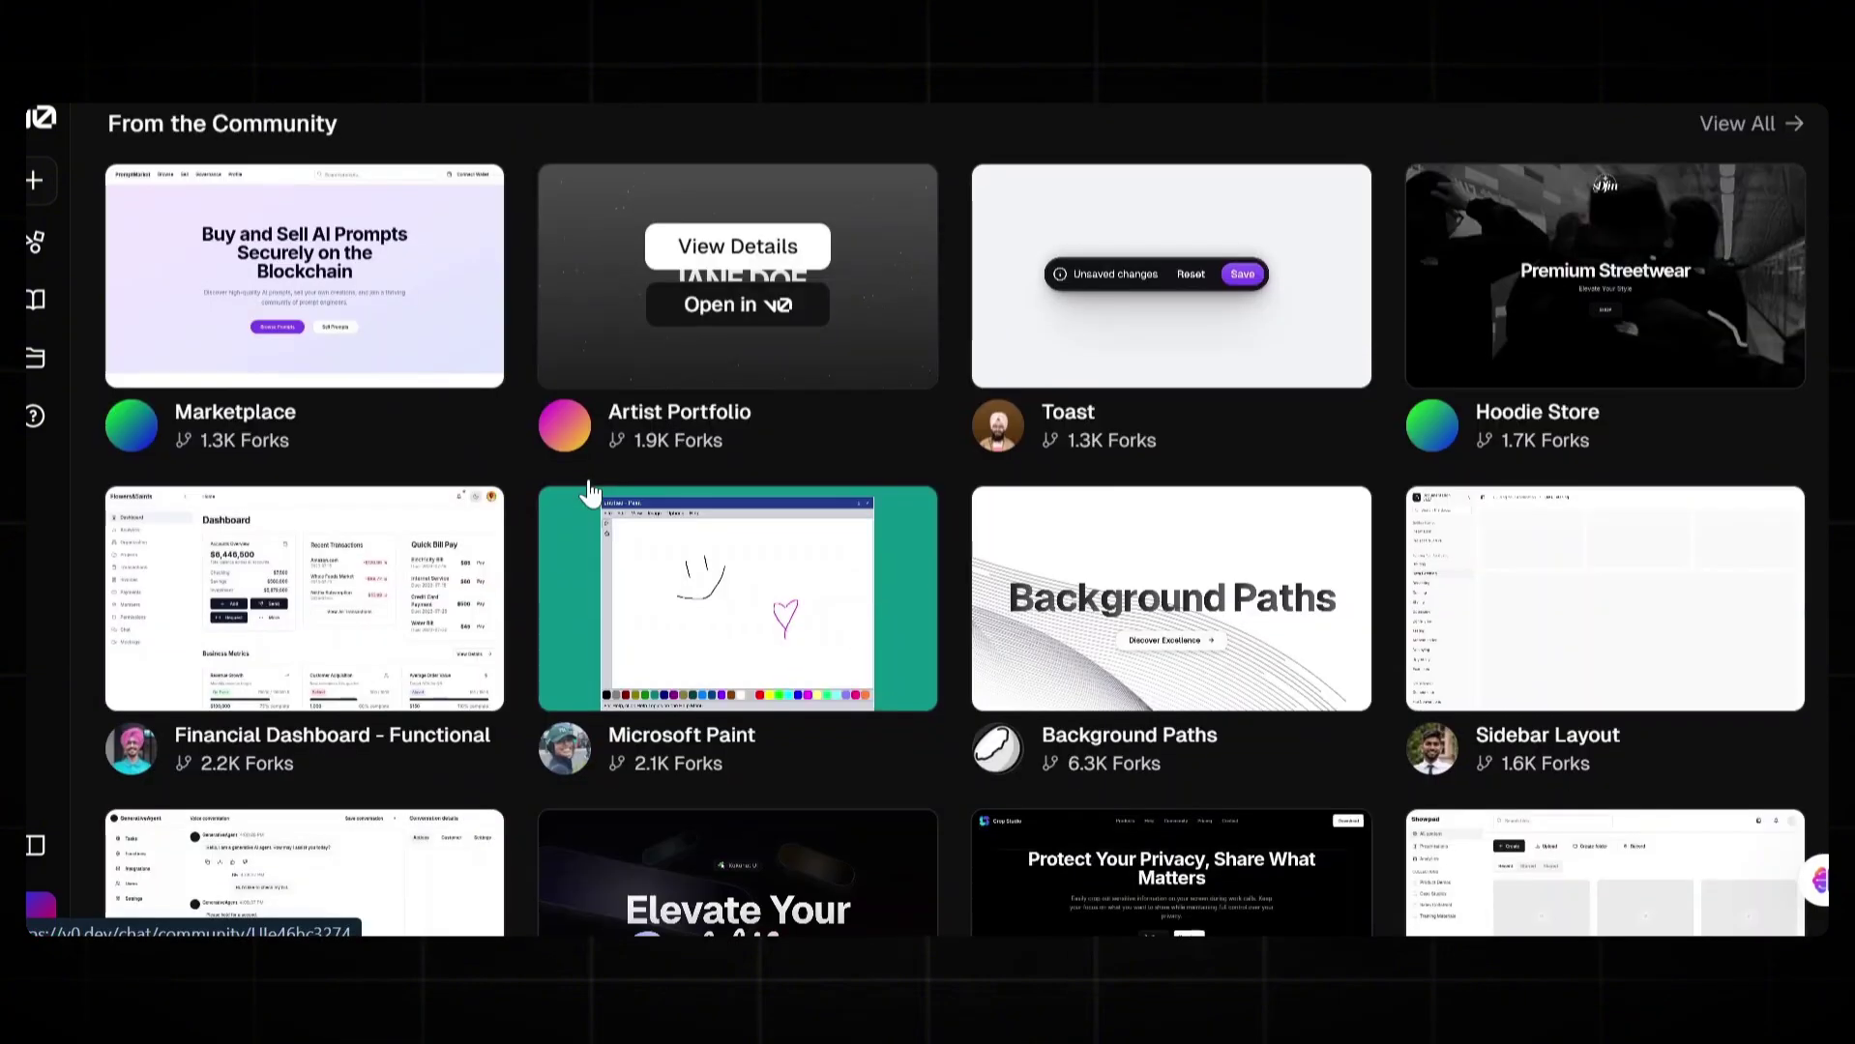
scroll(986, 493, "down", 1)
scroll(892, 502, "down", 2)
scroll(892, 502, "down", 1)
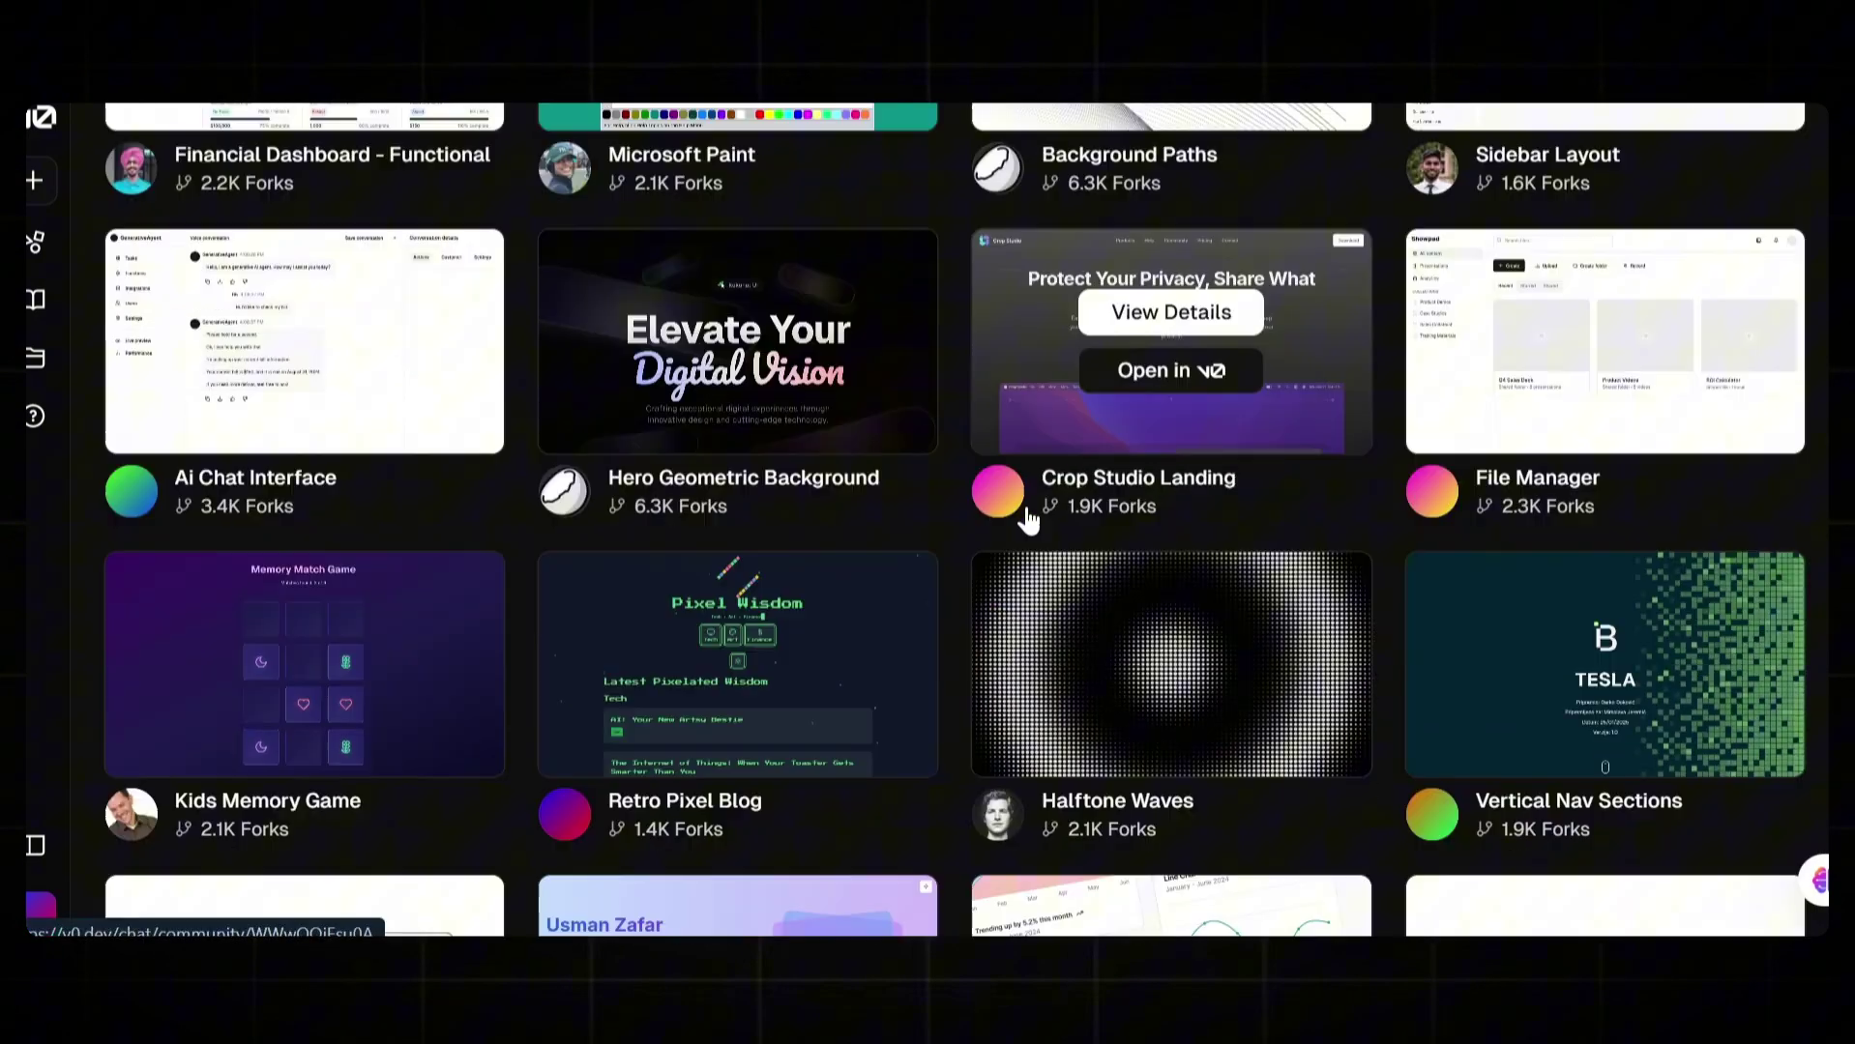
scroll(919, 538, "down", 2)
scroll(886, 542, "up", 3)
scroll(886, 545, "up", 5)
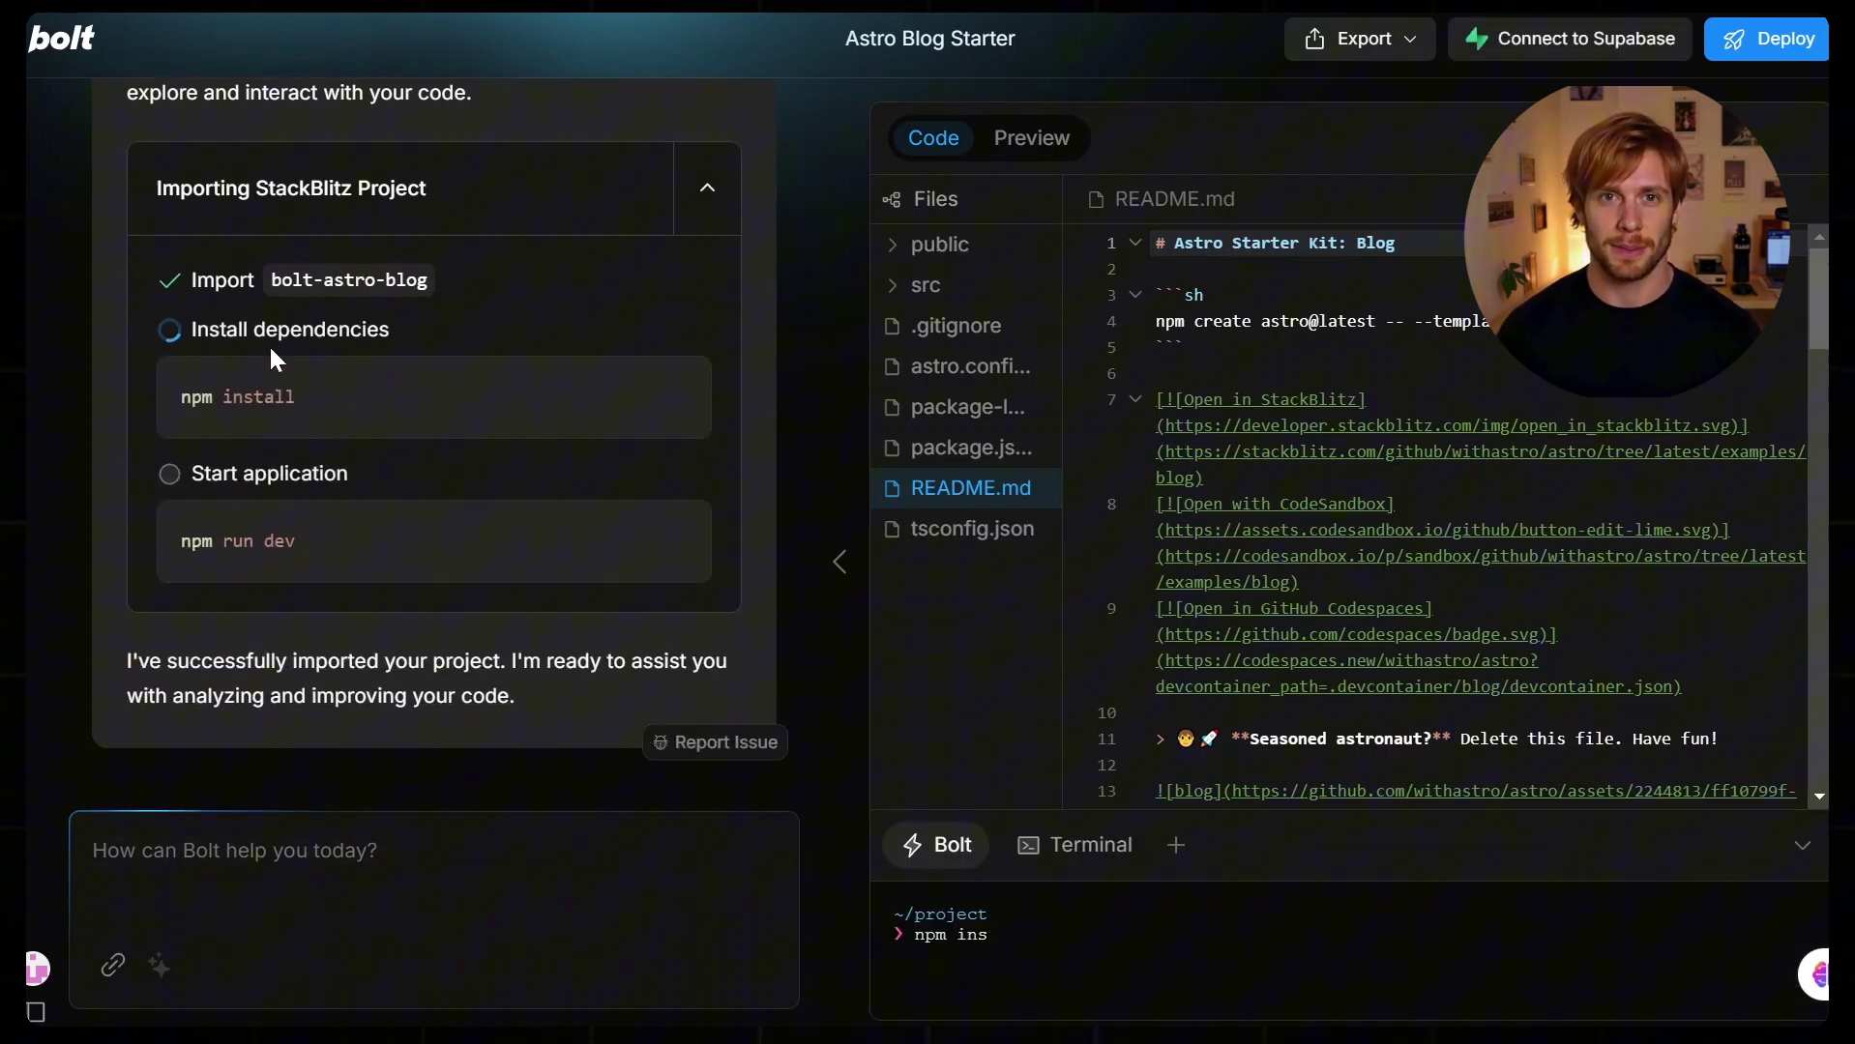
scroll(385, 462, "up", 2)
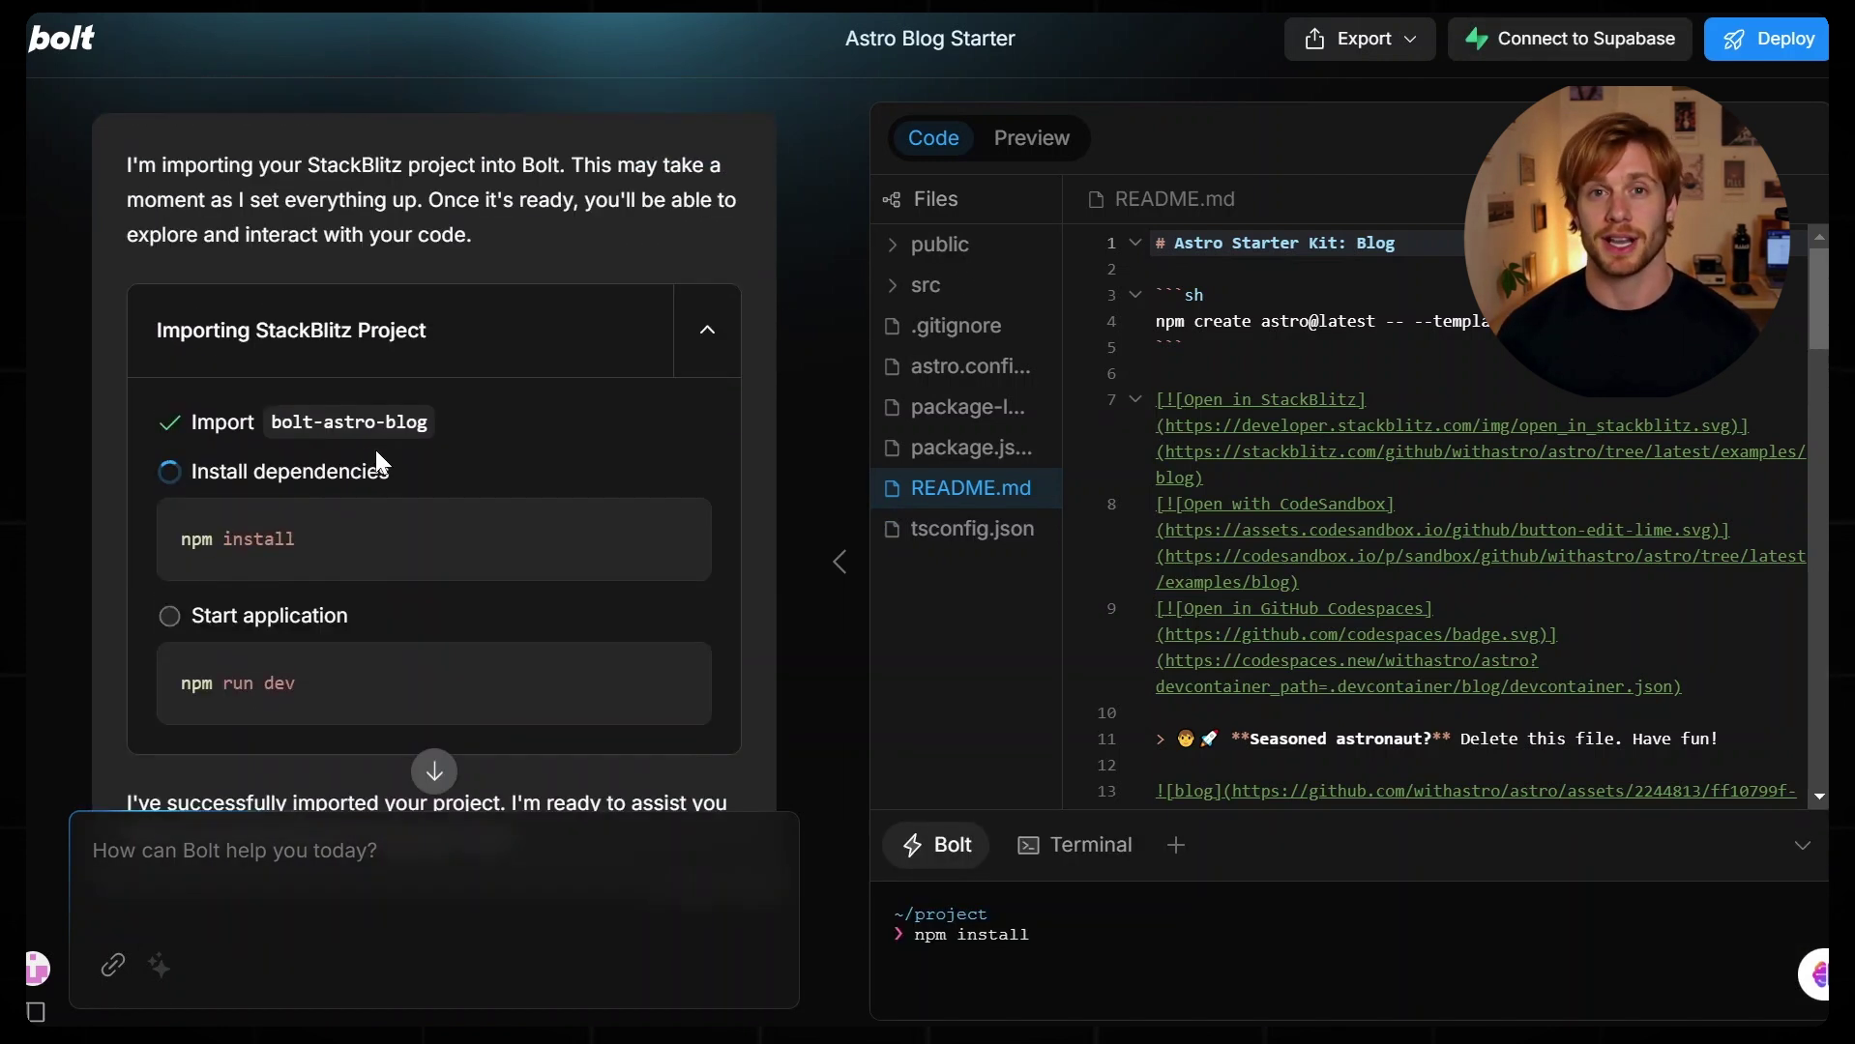
scroll(648, 438, "down", 2)
scroll(610, 436, "up", 2)
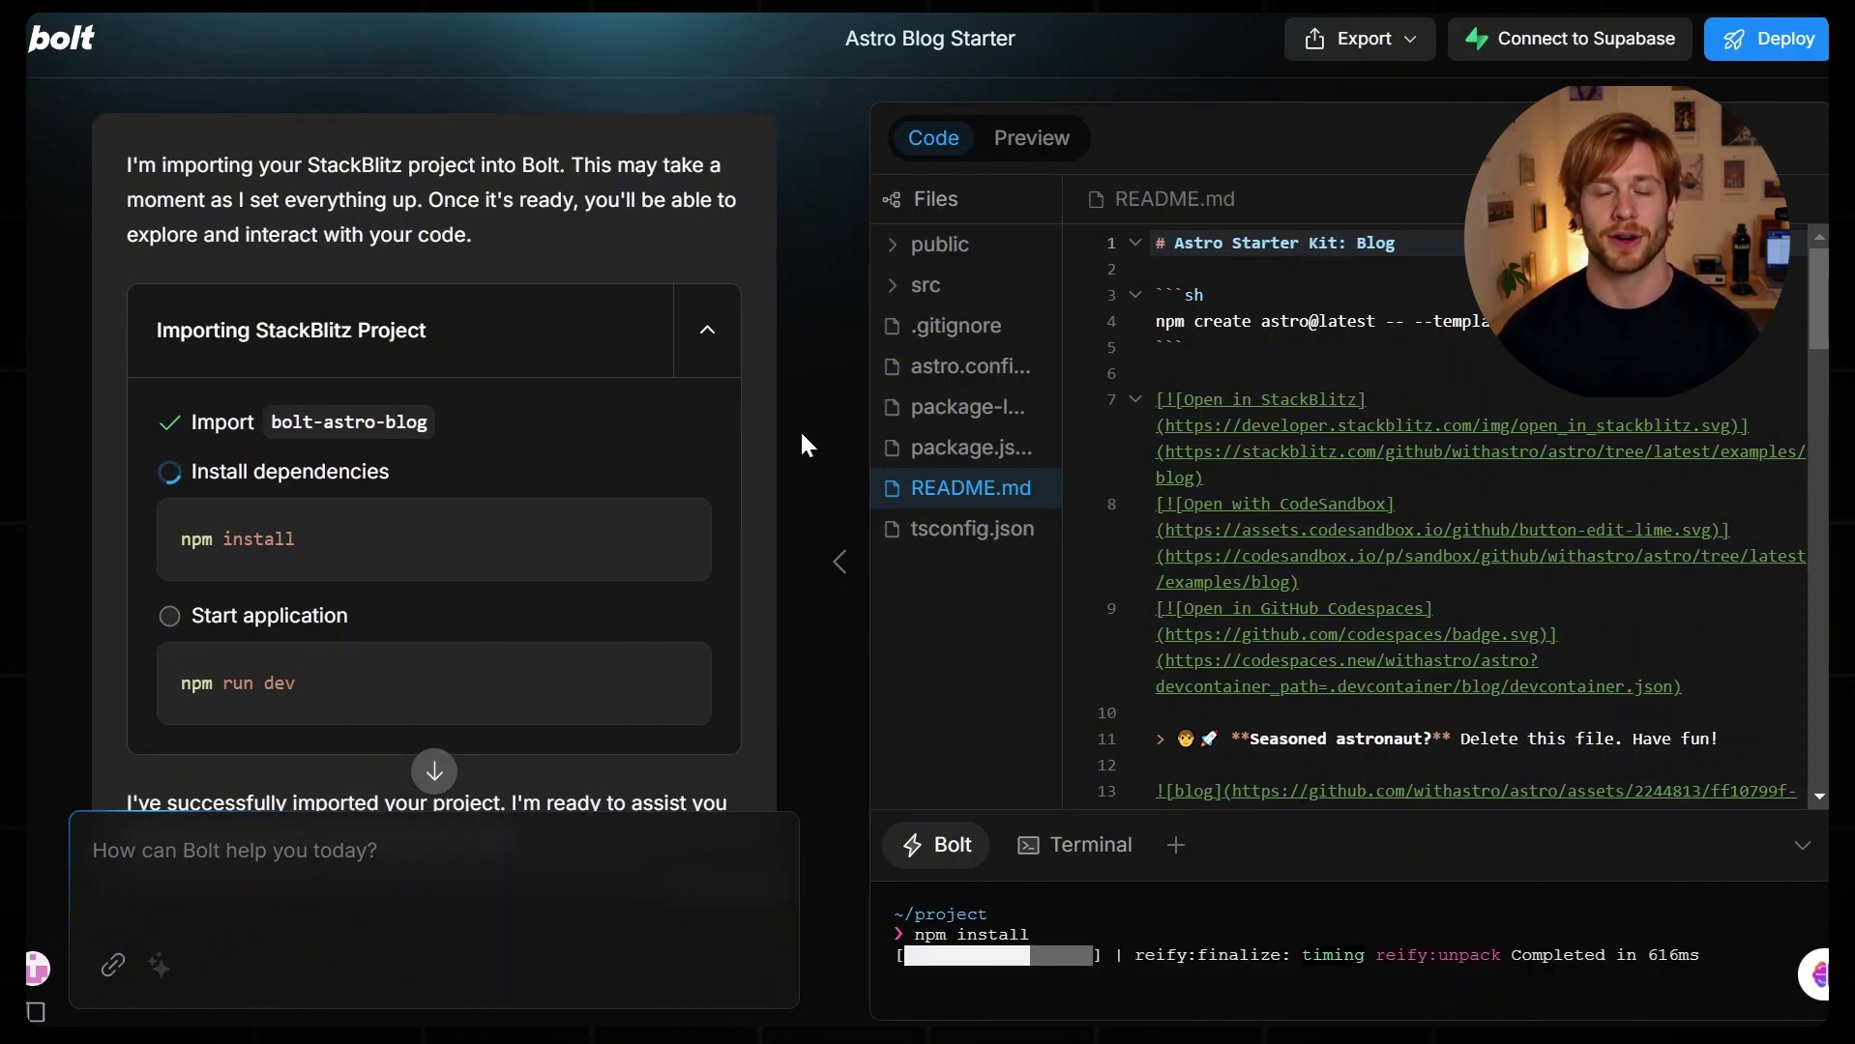
scroll(796, 431, "down", 2)
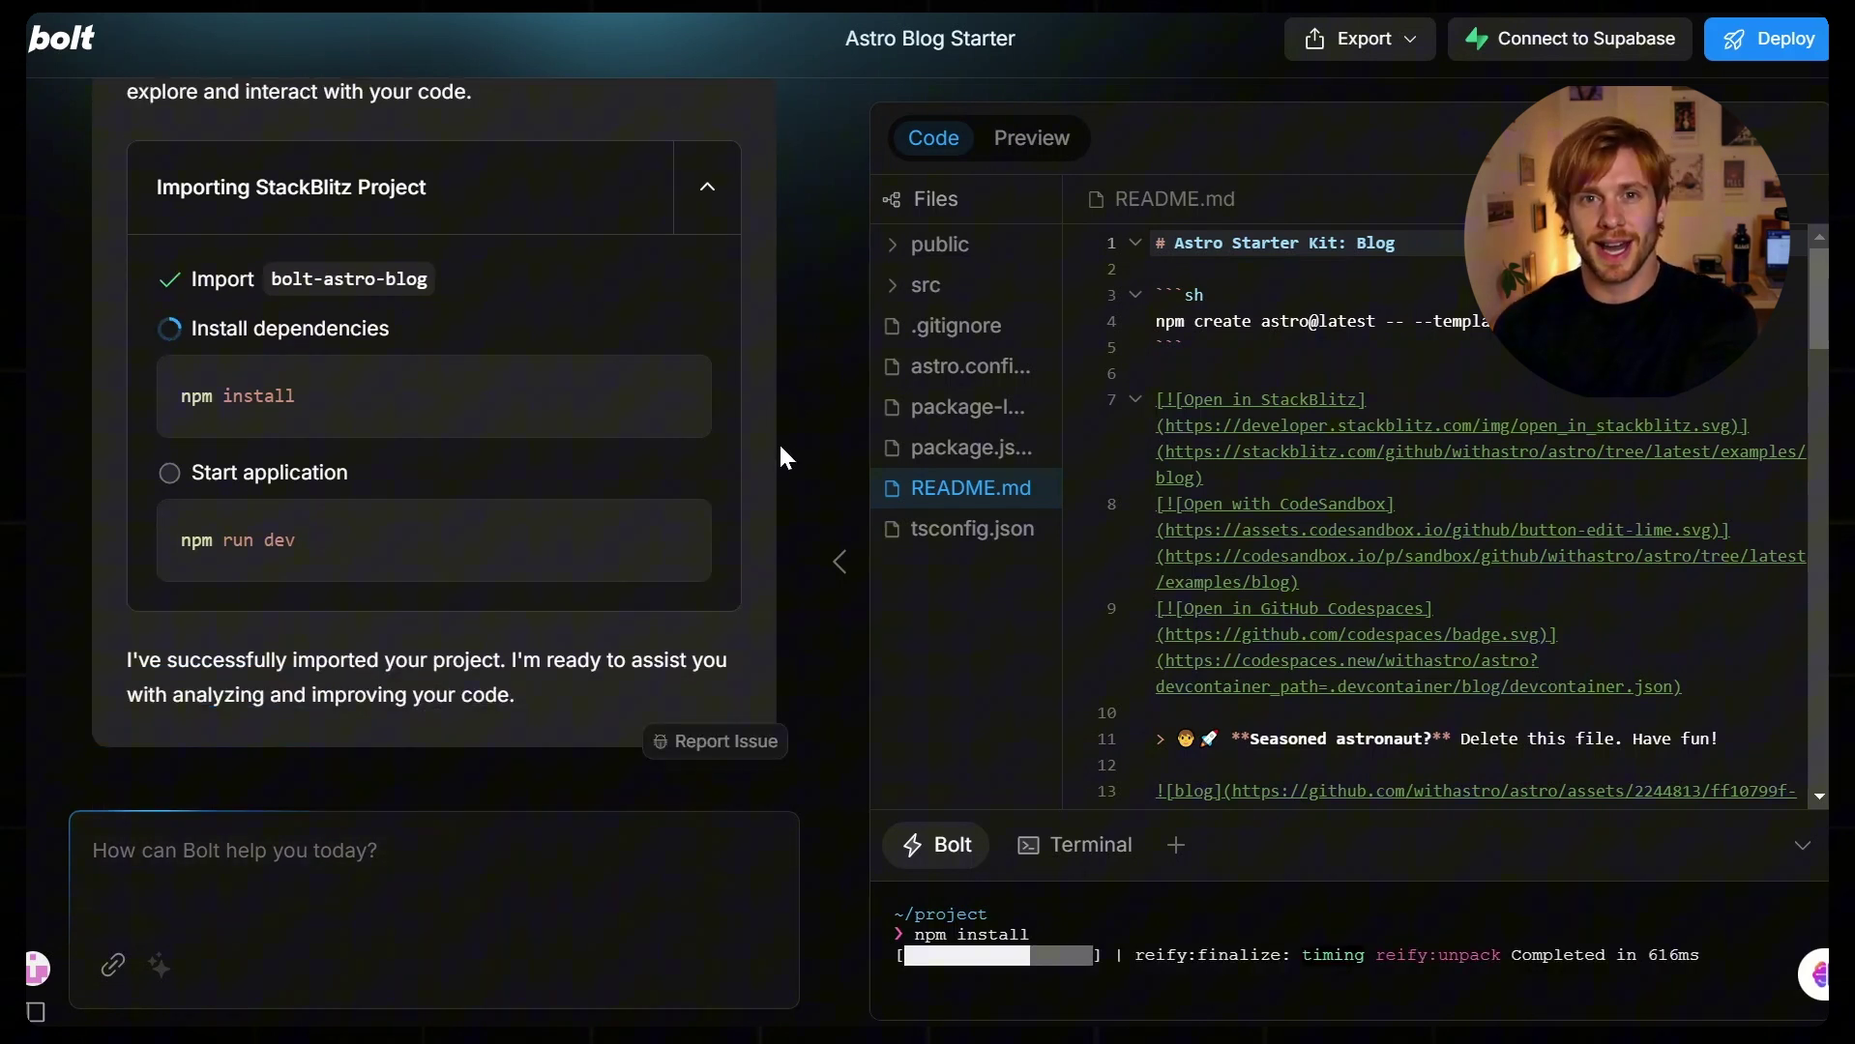
Step: Show the Astro blog project's package.json in Bolt's code editor
left_click(974, 446)
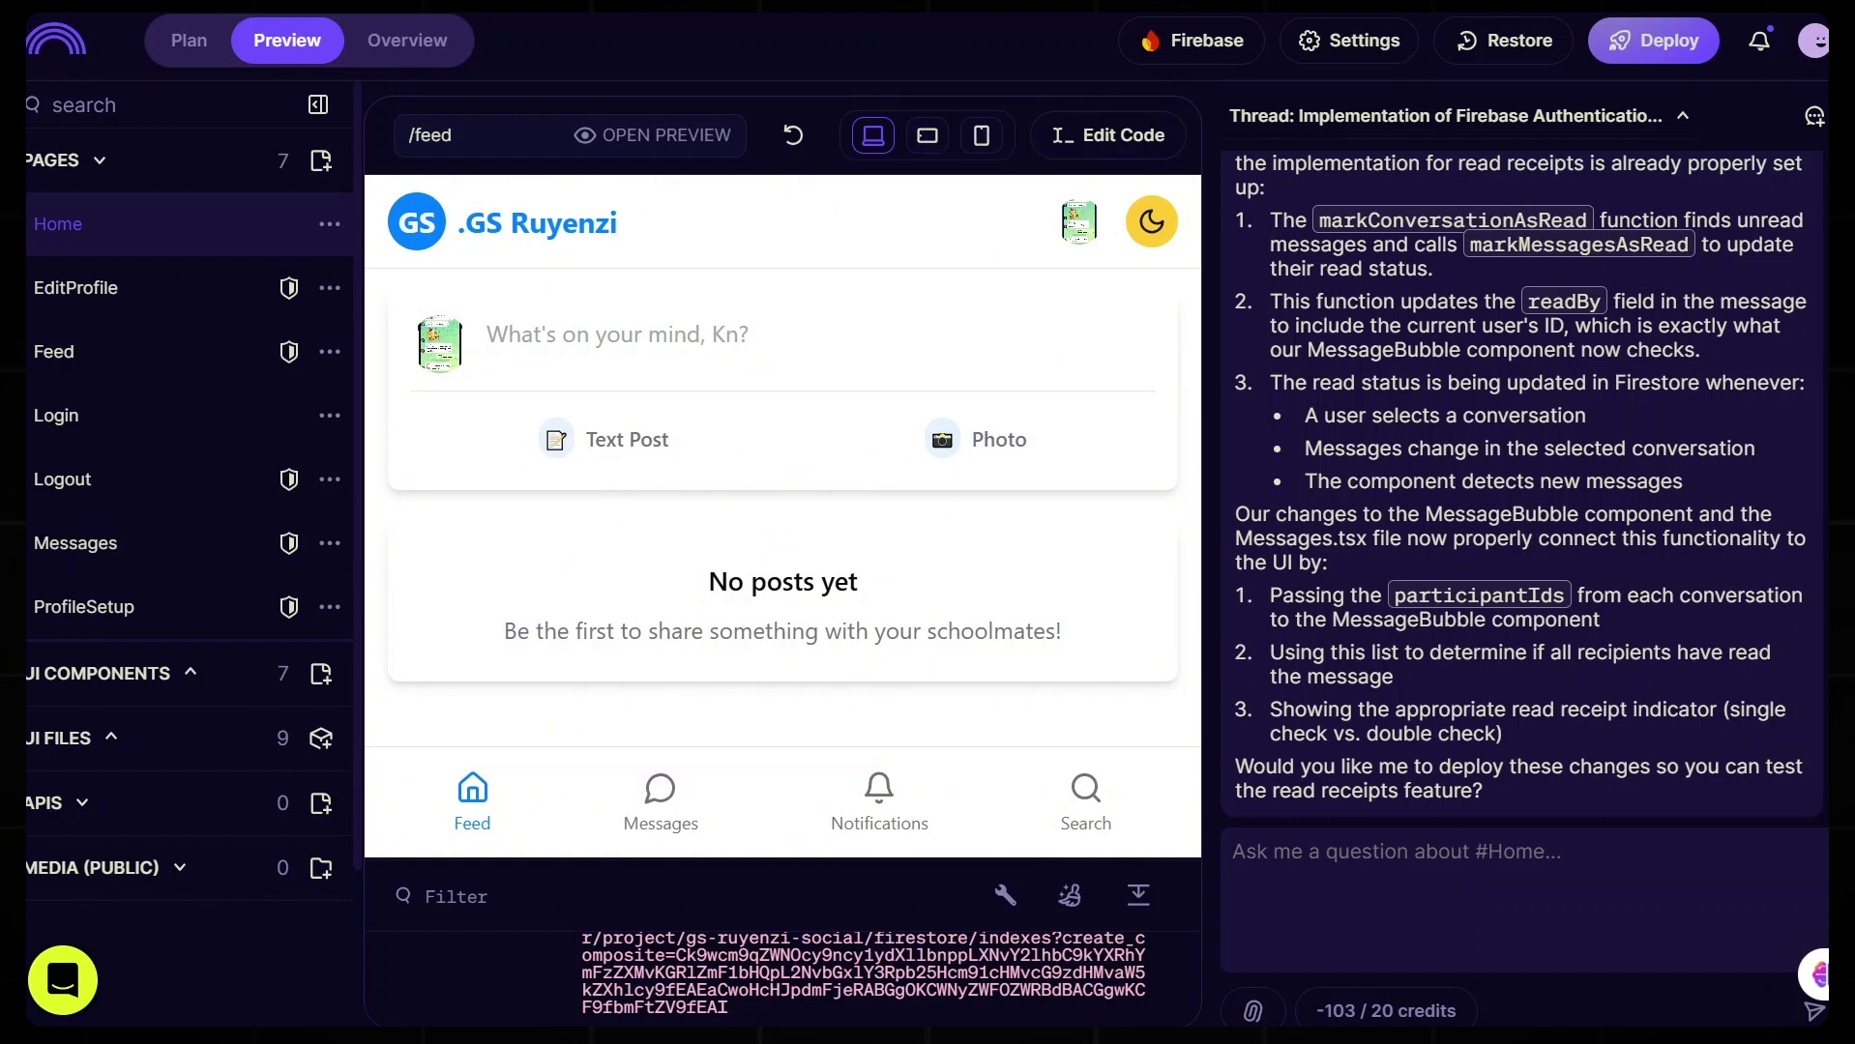
Step: Visit the GS Ruyenzi Messages page with a widened preview, return to Feed, then view the build plan
left_click(643, 794)
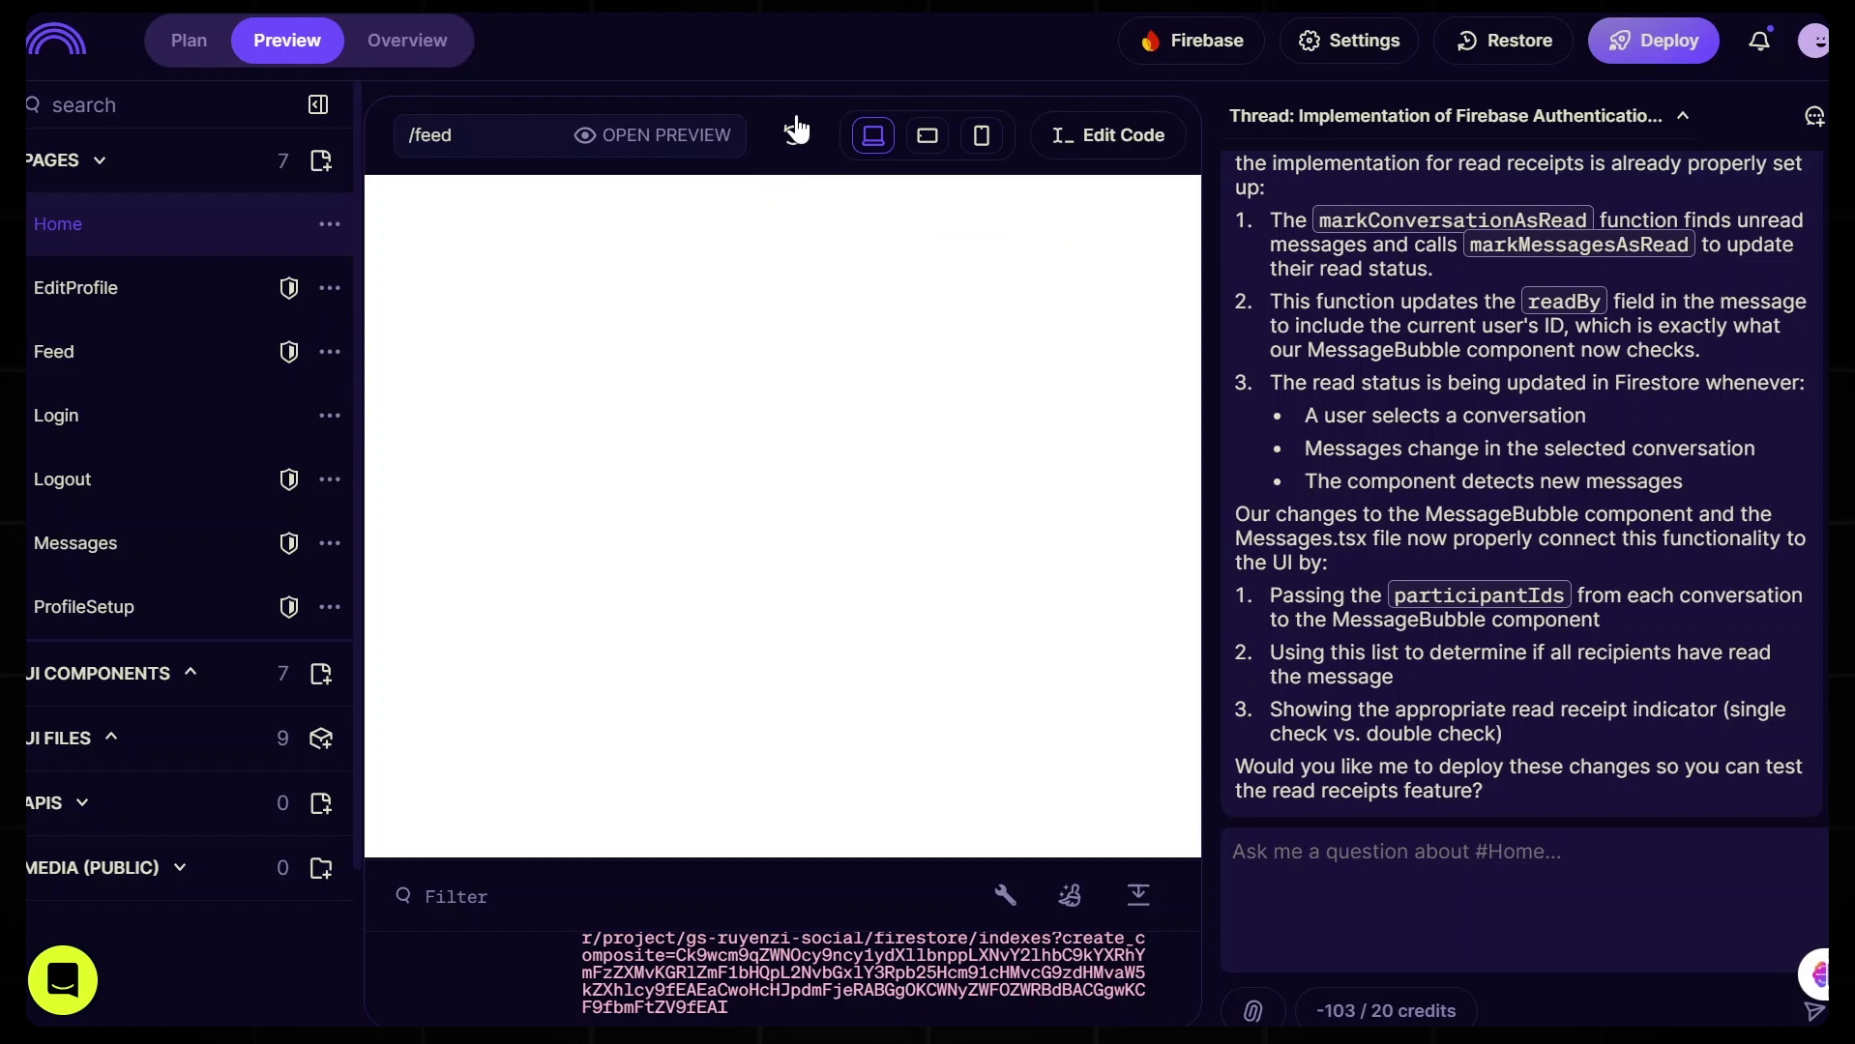
left_click(318, 104)
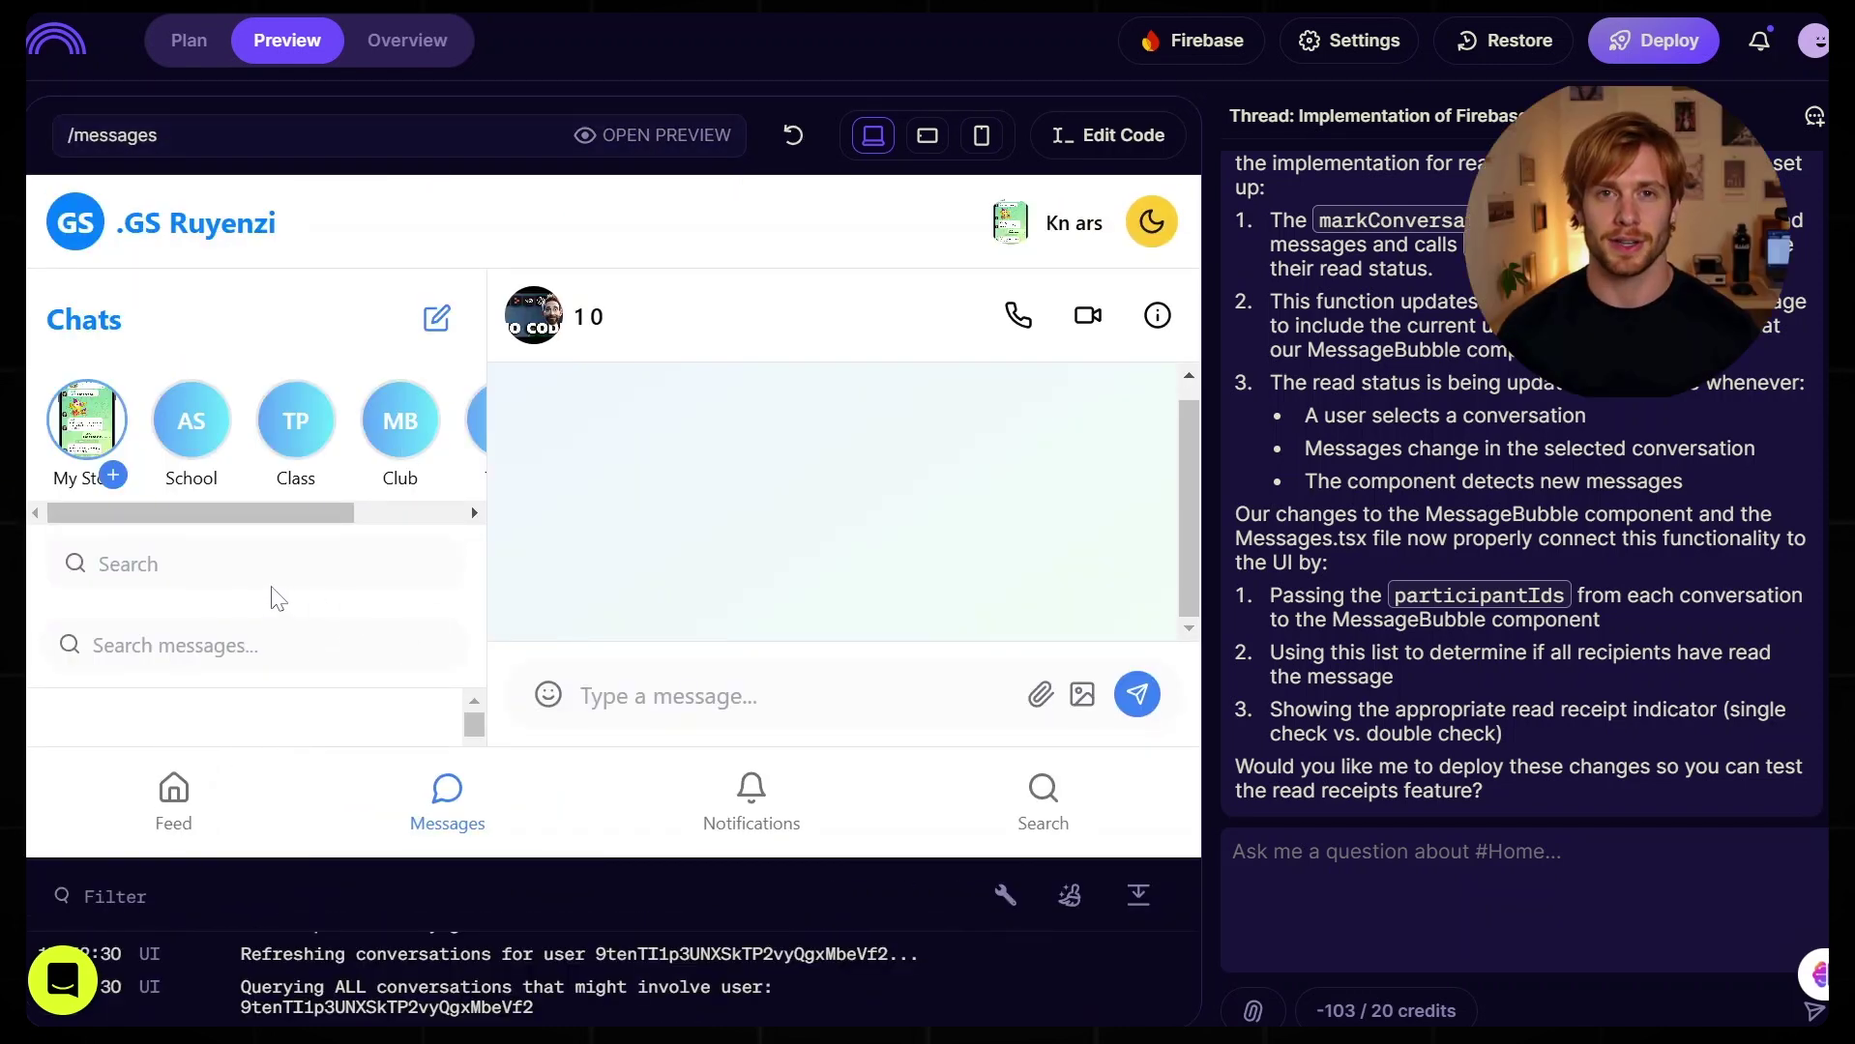
left_click(348, 340)
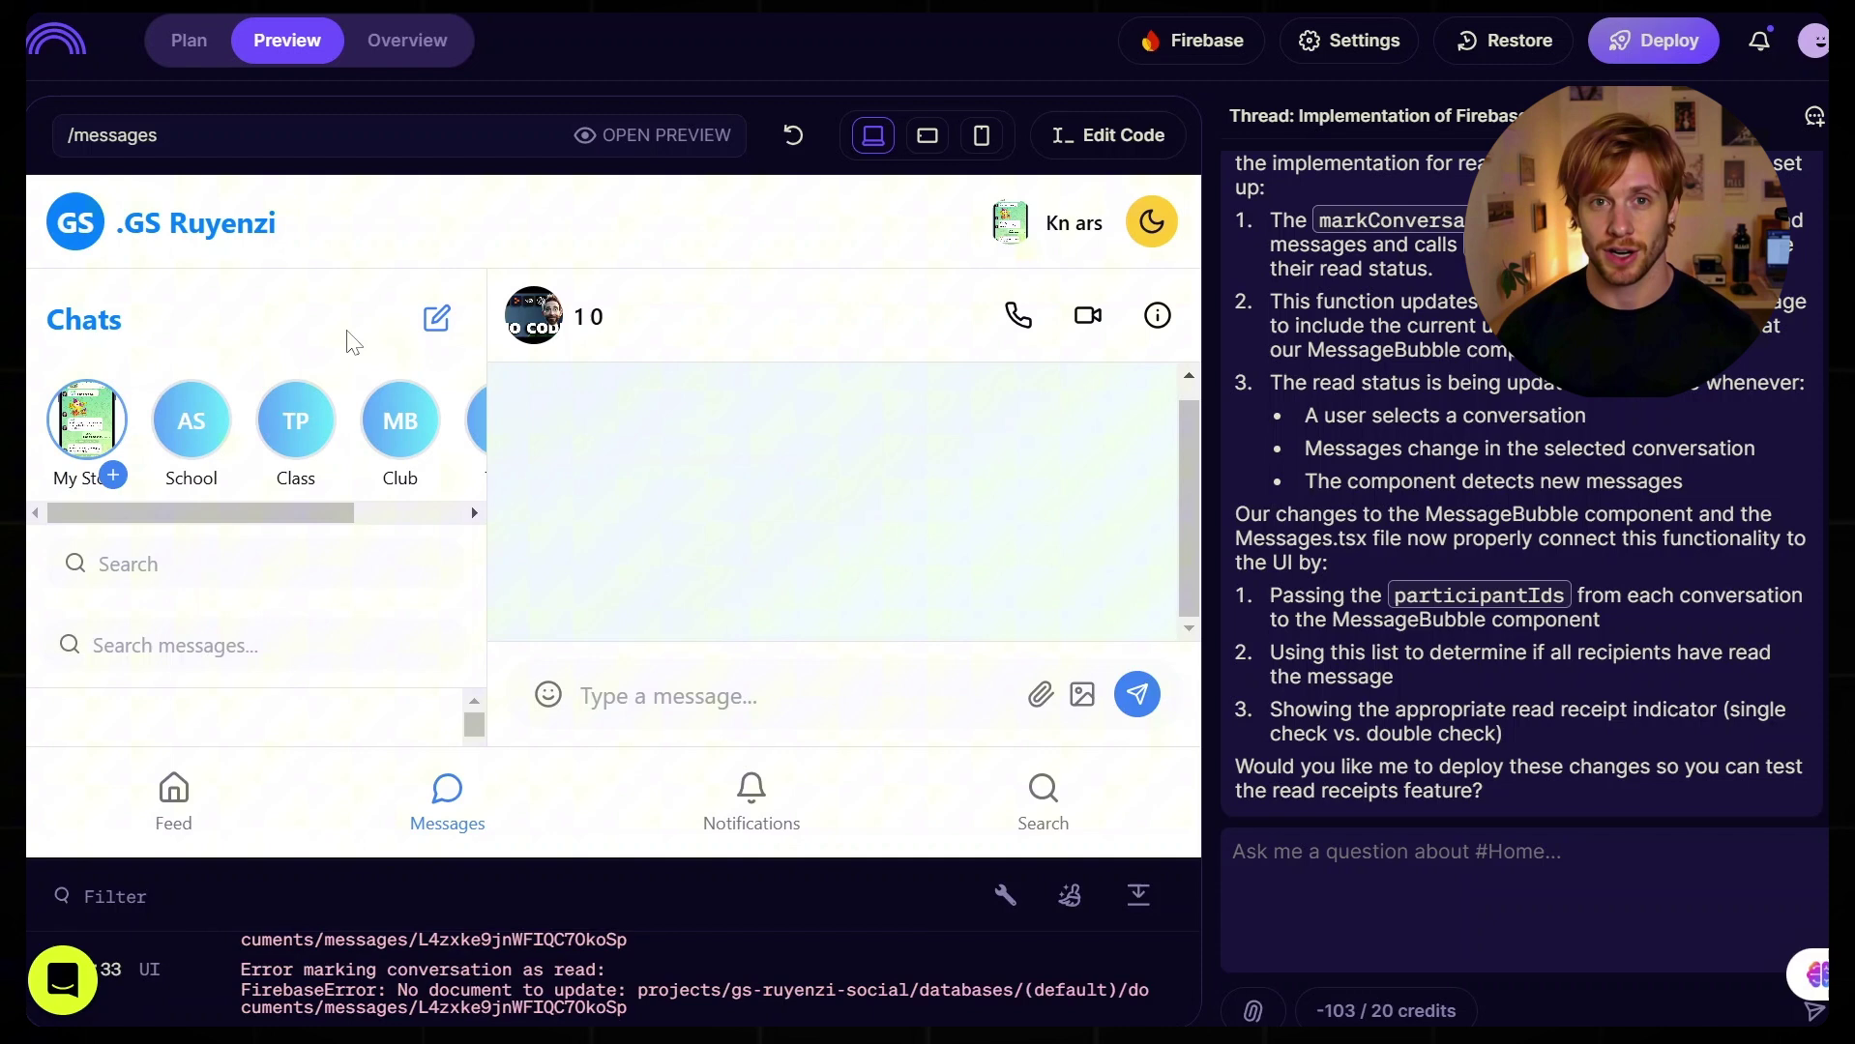
left_click(178, 795)
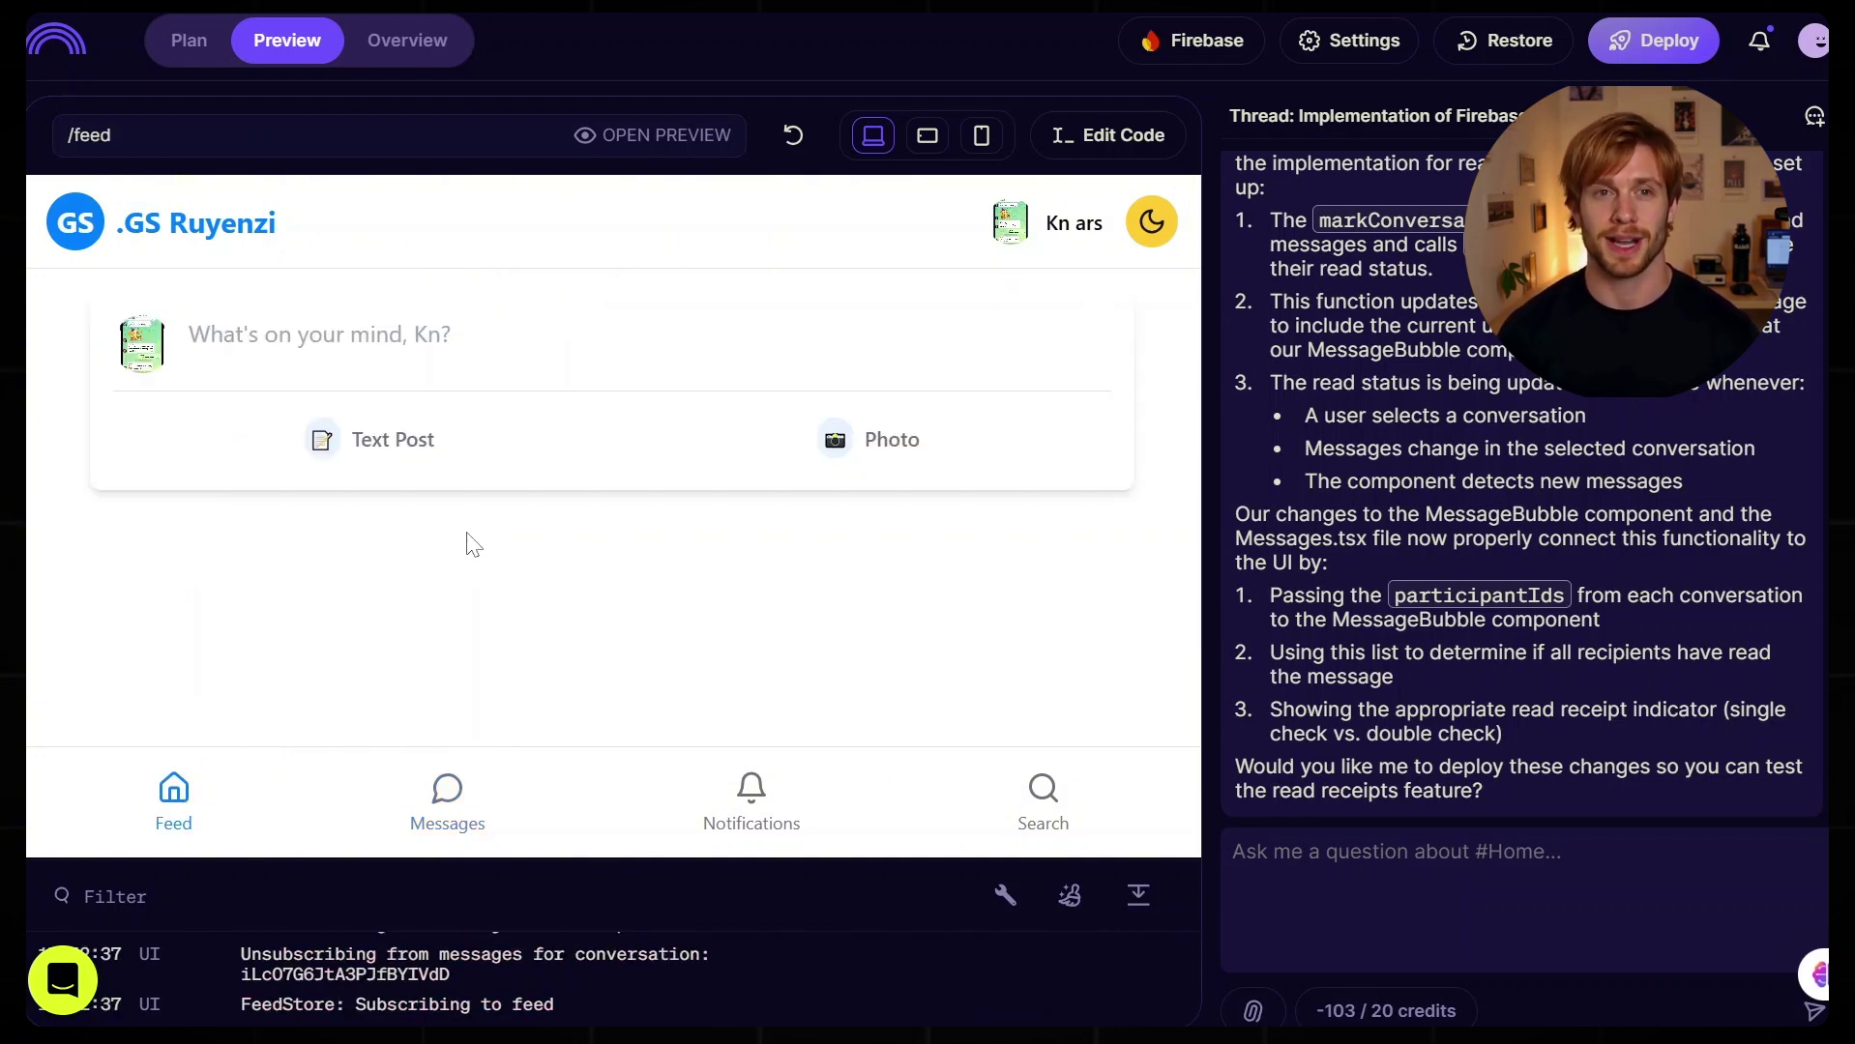
left_click(189, 43)
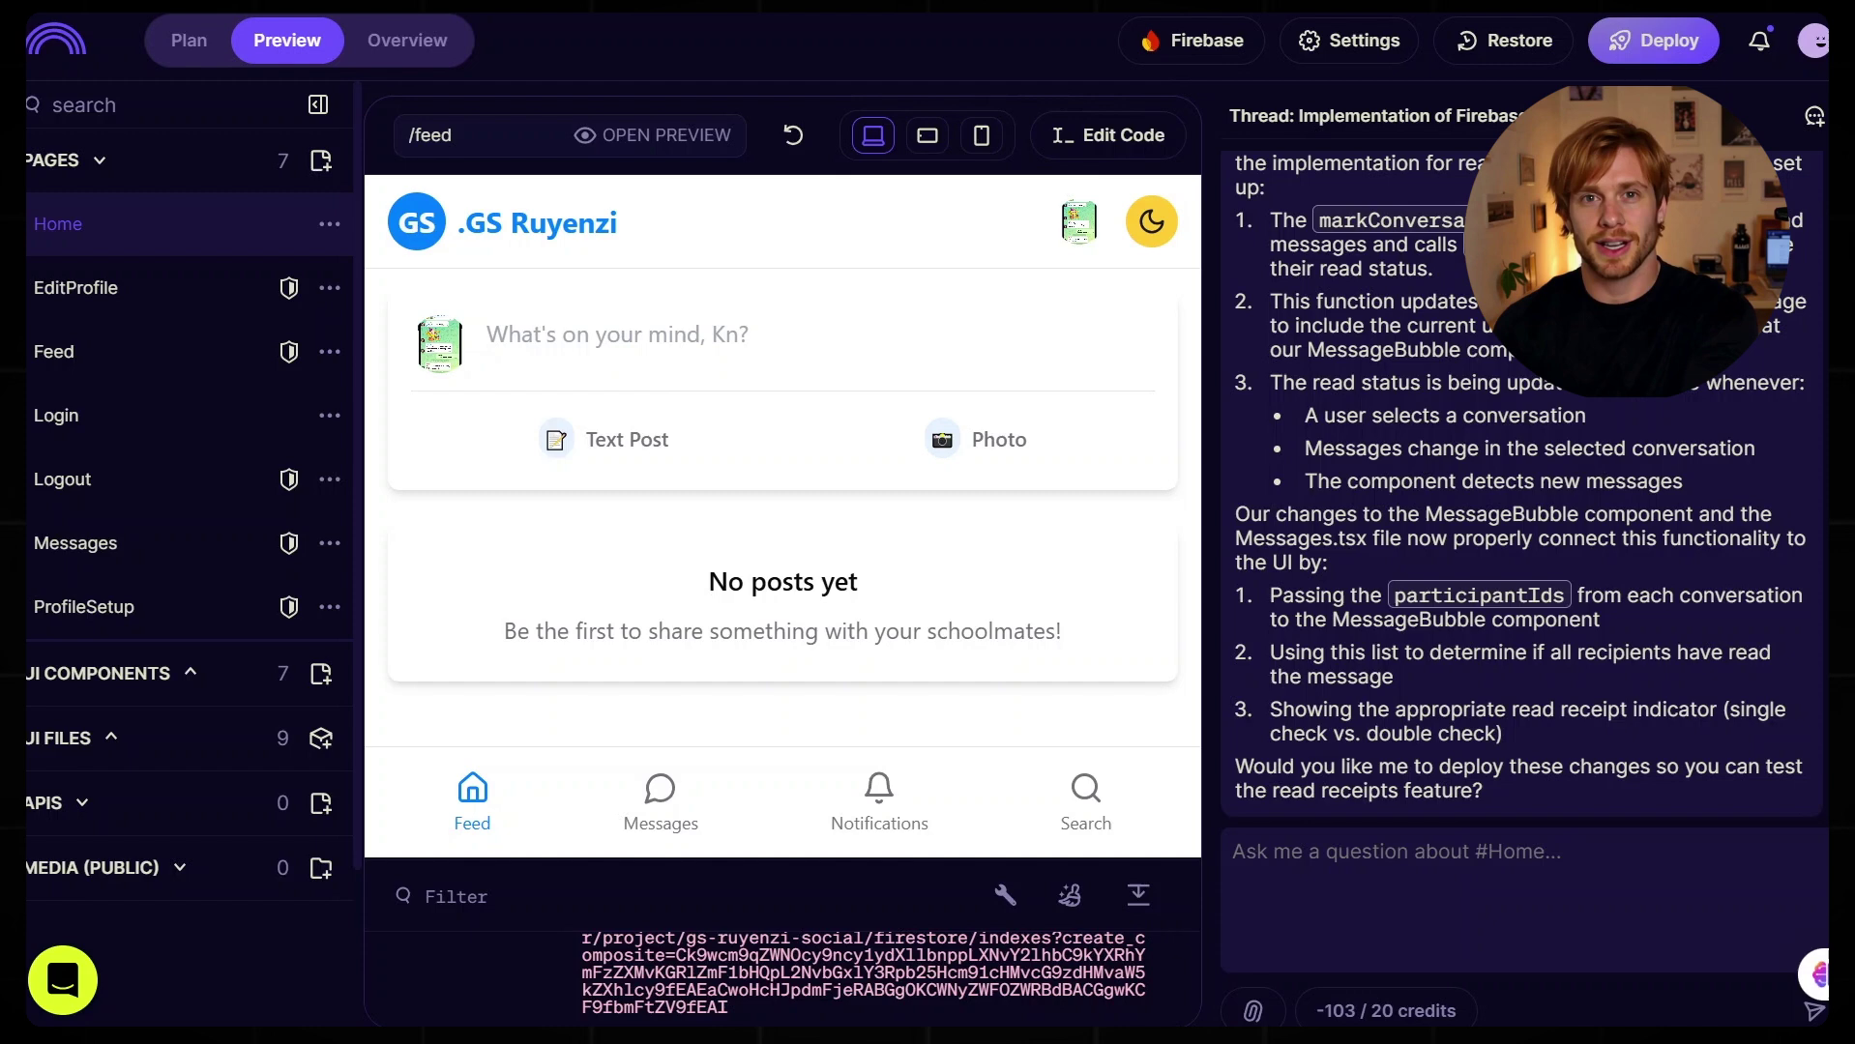
Step: Revisit Messages in the widened preview and return to the Feed page again
left_click(645, 795)
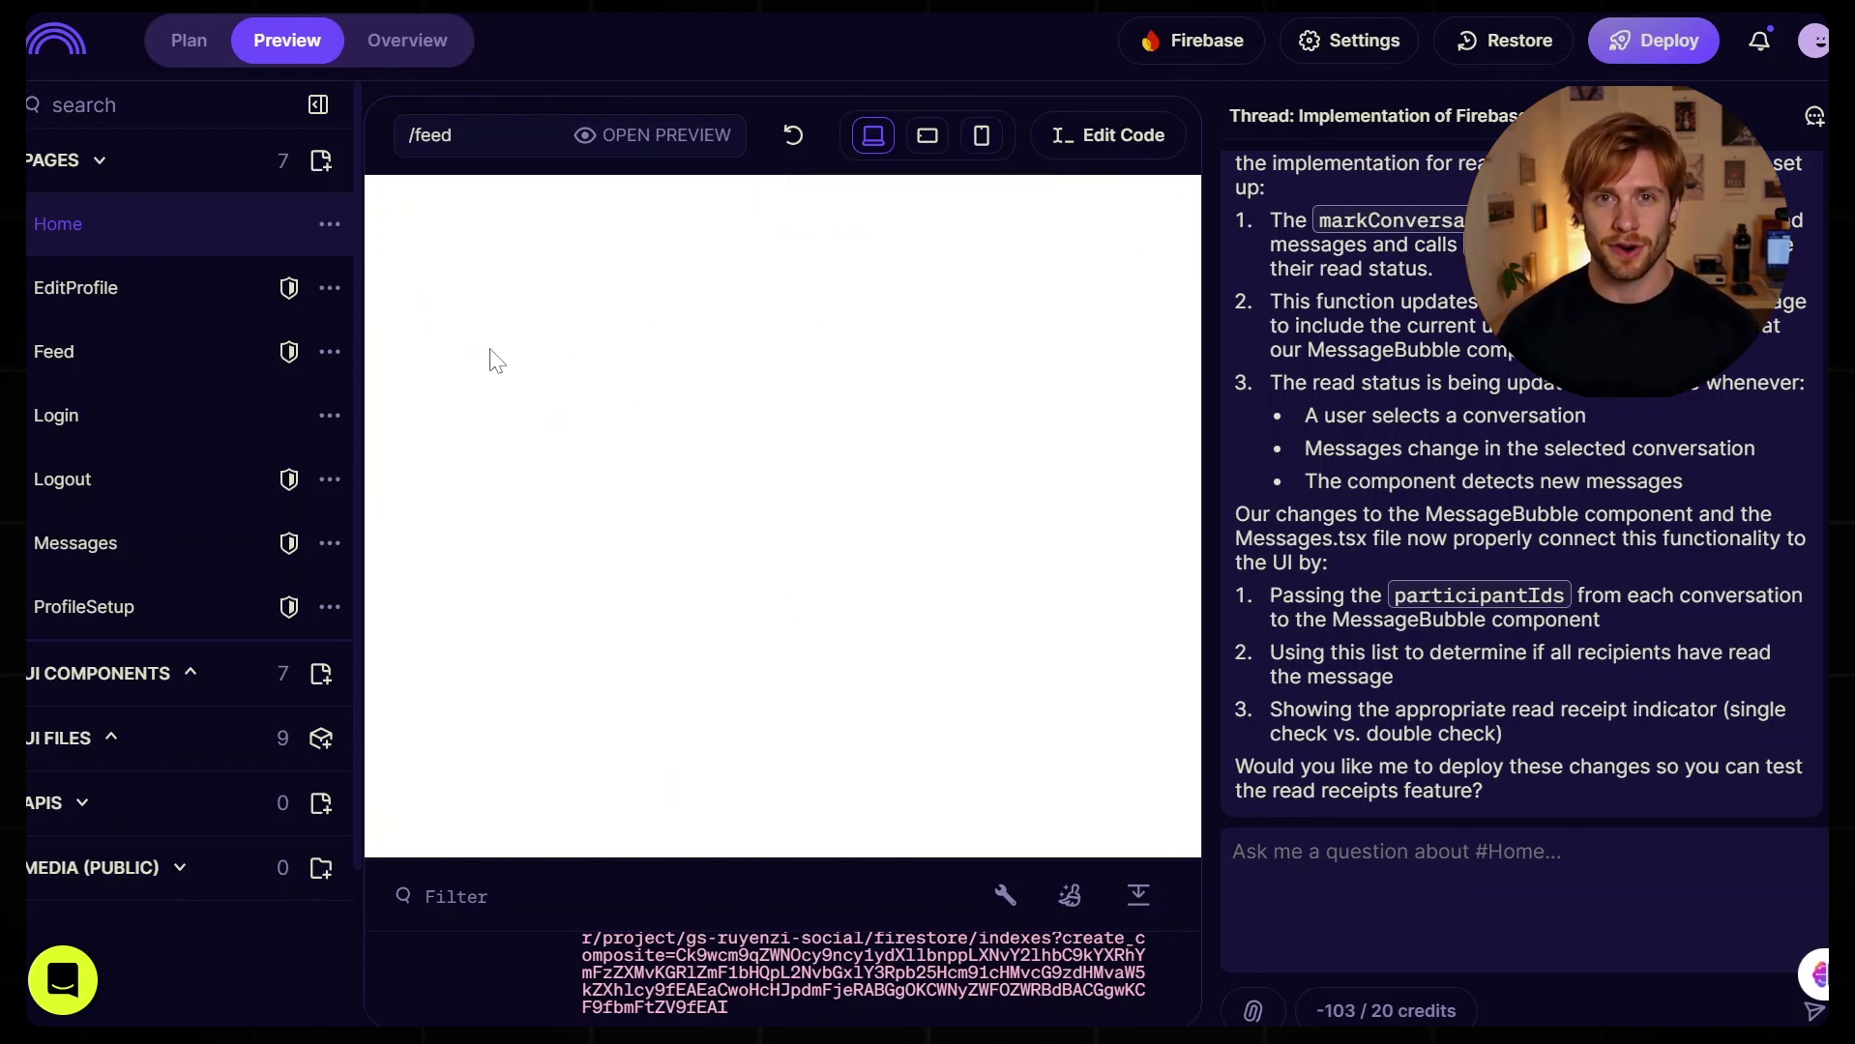
left_click(317, 104)
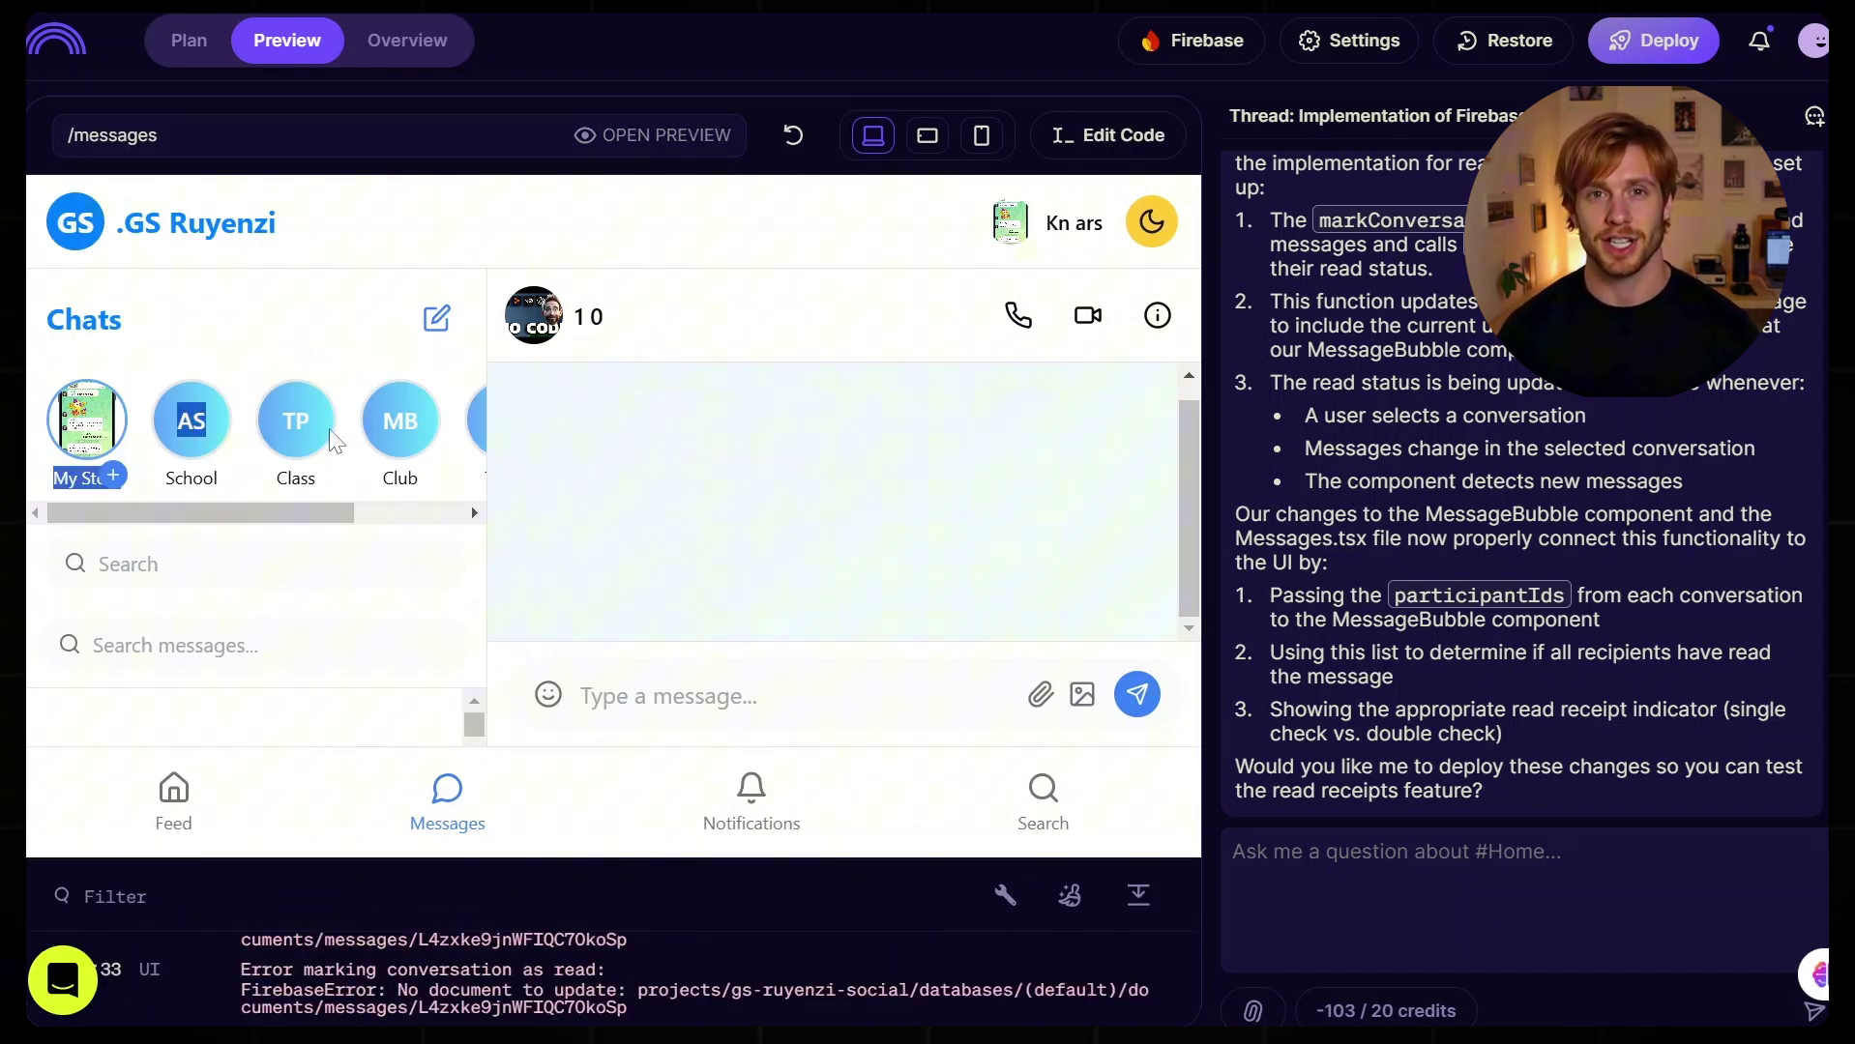
left_click(372, 348)
left_click(187, 801)
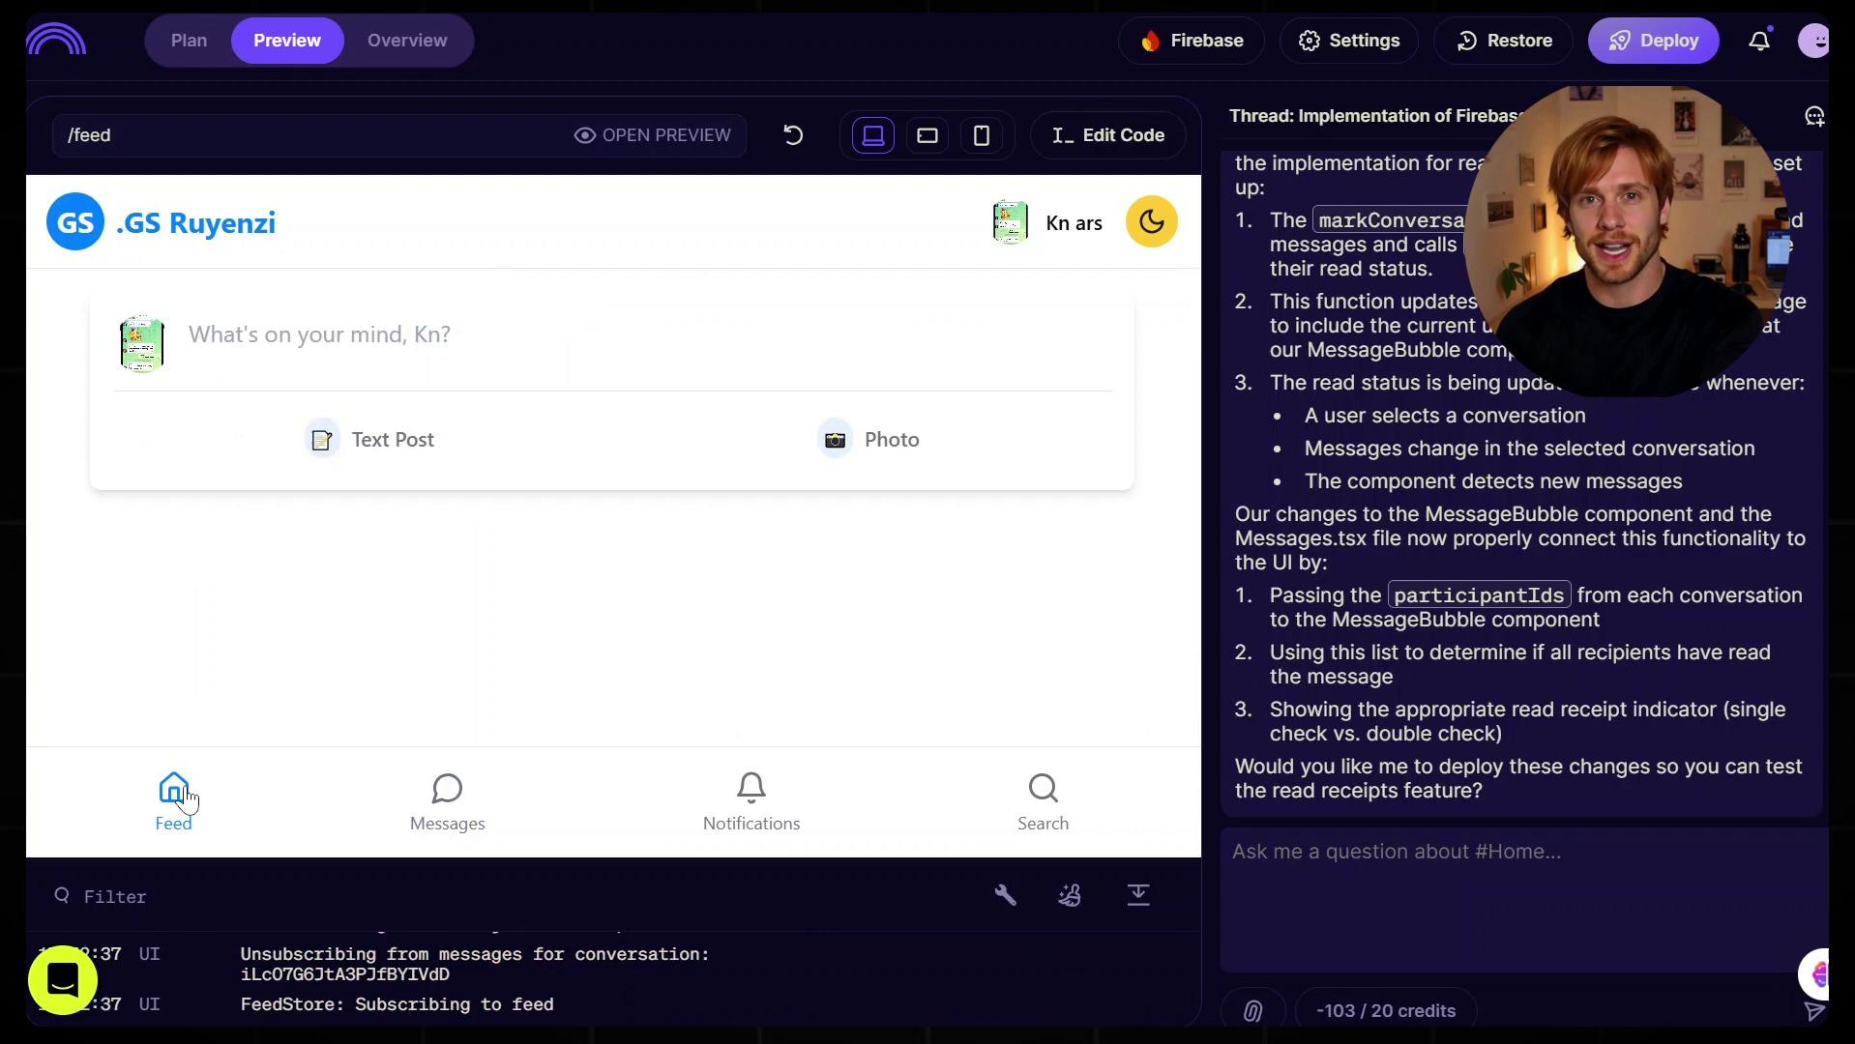
Step: Show the Campus Connect build plan with its to-do and completed tasks
left_click(187, 41)
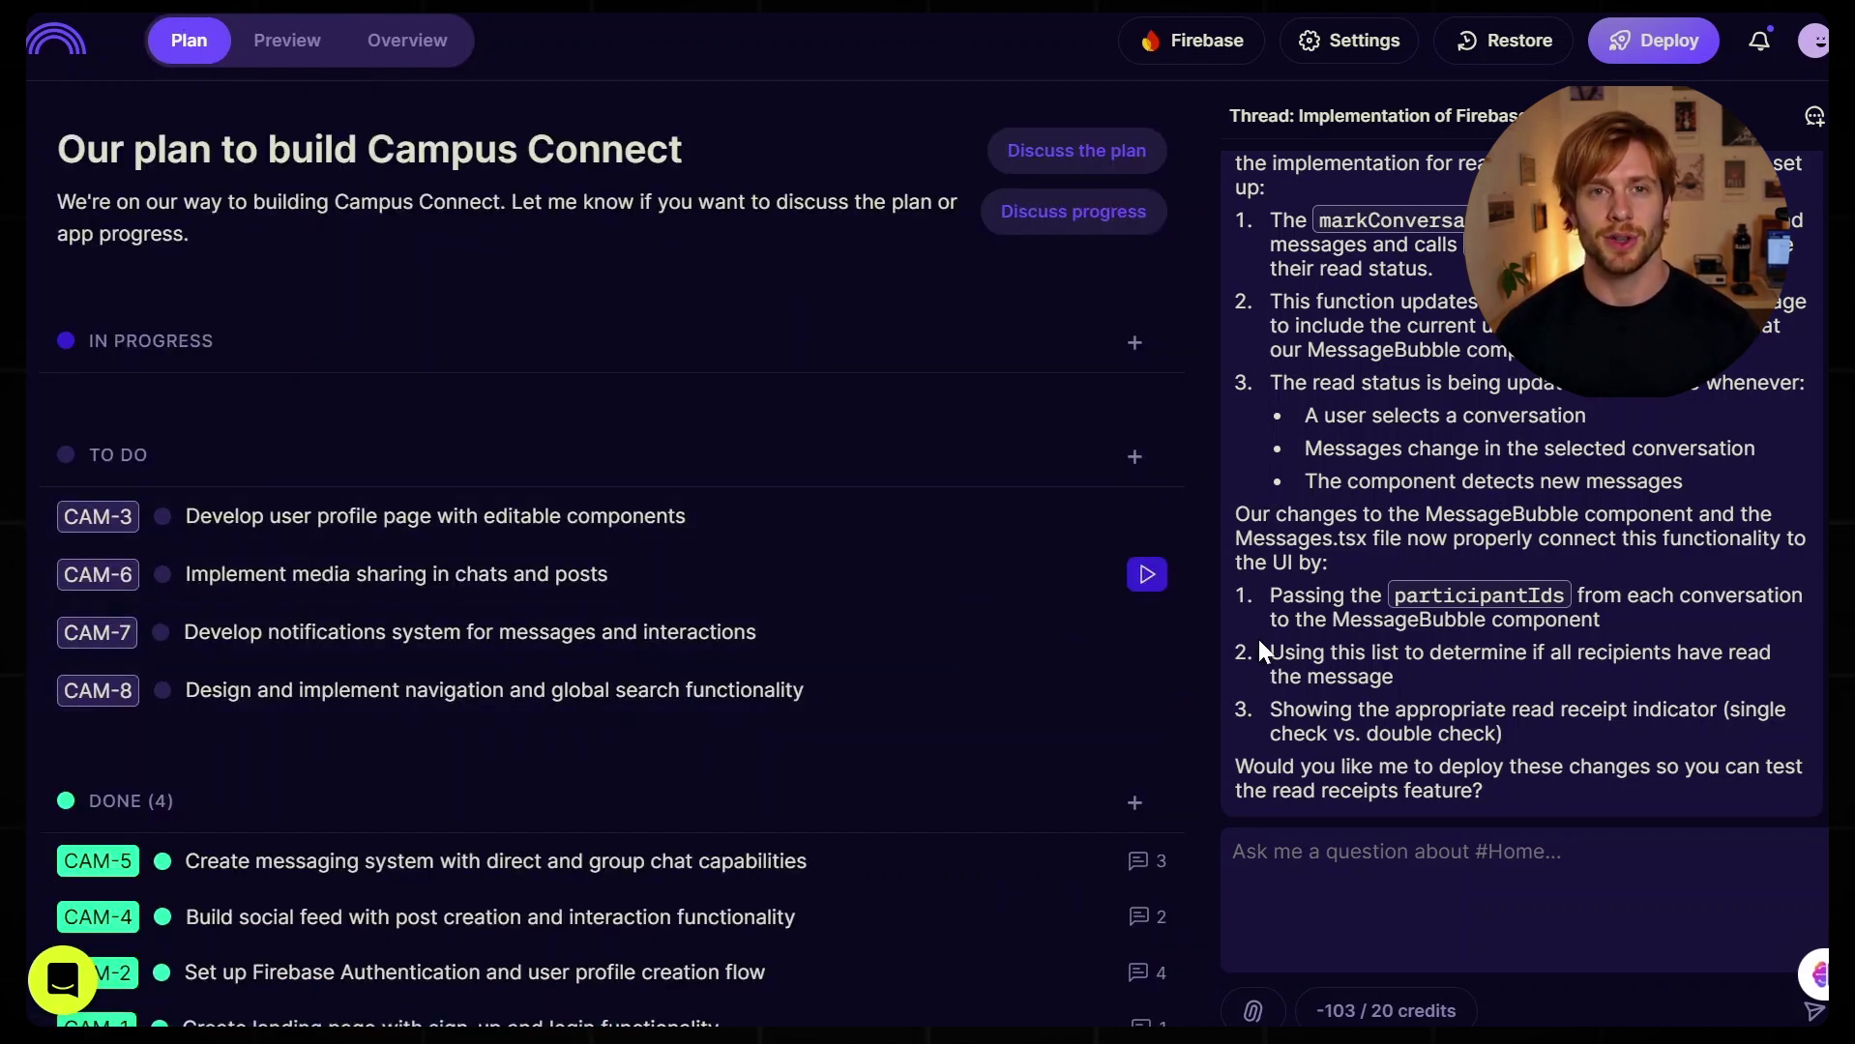